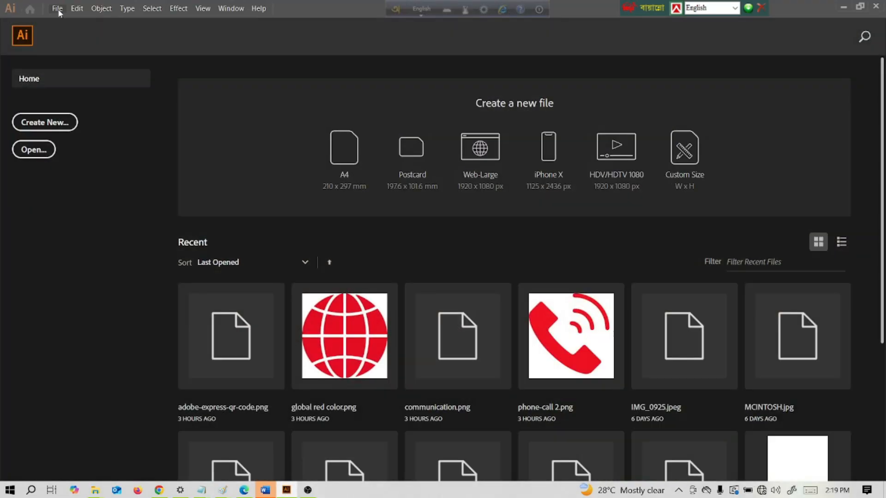
# Create a 3.5 x 2 in landscape document with 2 artboards, 0.125 in bleed on all sides, CMYK color and 300 ppi raster effects
pyautogui.click(58, 9)
pyautogui.click(62, 20)
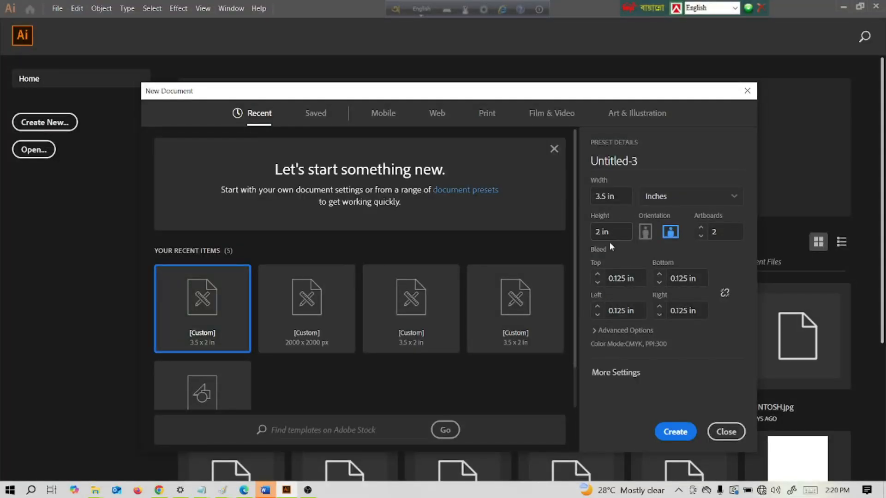
pyautogui.click(596, 331)
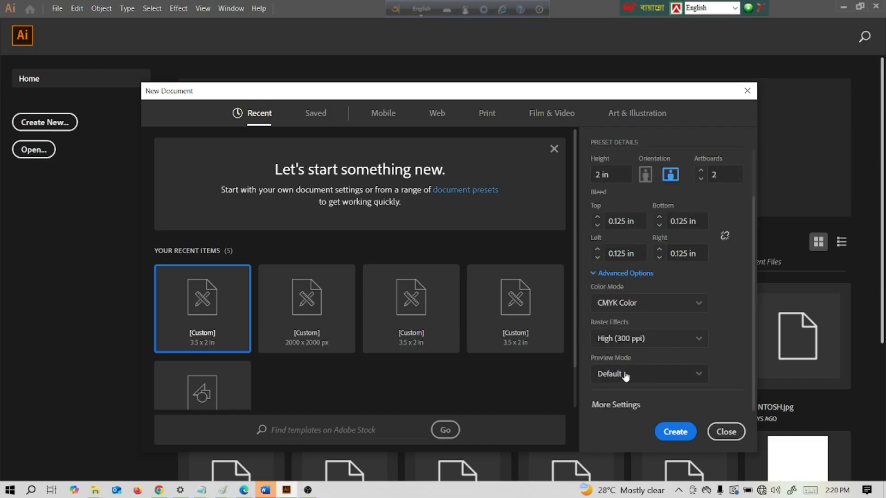
pyautogui.click(678, 433)
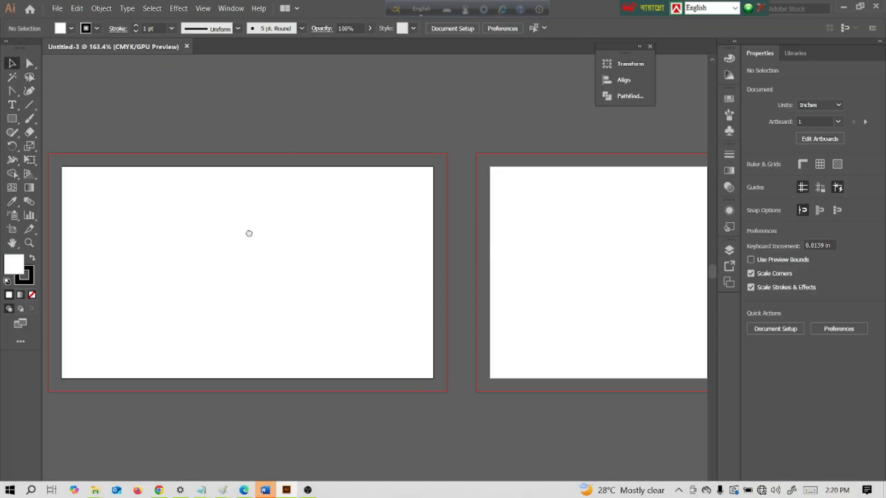
# Create a rectangle 3.75 in wide and 2.25 in high with the Rectangle tool
pyautogui.rightClick(13, 121)
pyautogui.click(55, 120)
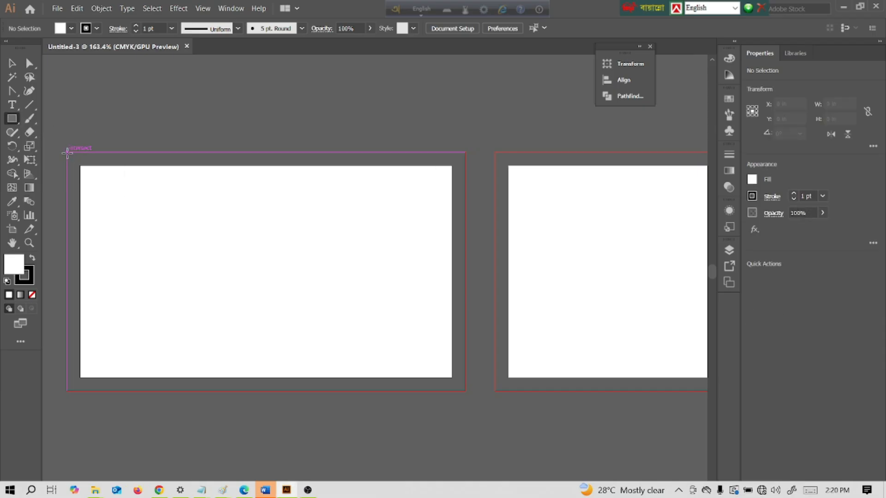
pyautogui.click(206, 245)
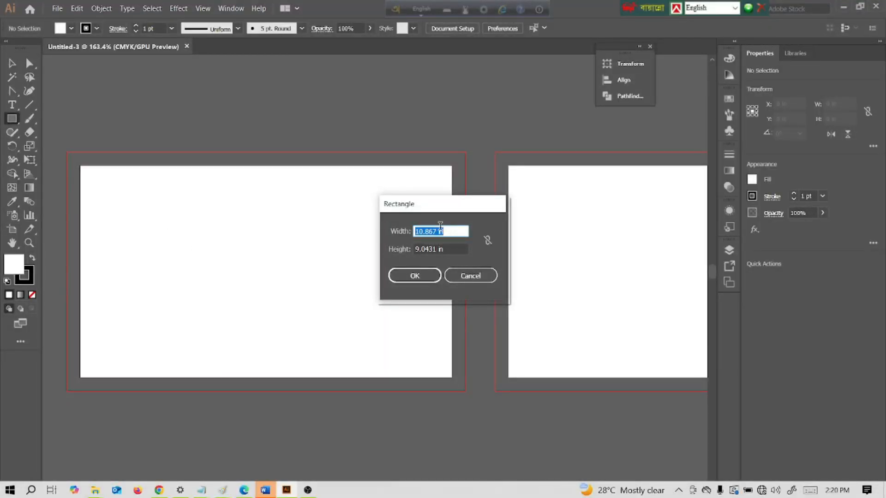
pyautogui.click(440, 232)
pyautogui.moveTo(436, 230); pyautogui.dragTo(418, 232)
pyautogui.write('3.7')
pyautogui.moveTo(438, 249); pyautogui.dragTo(418, 249)
pyautogui.write('2.25')
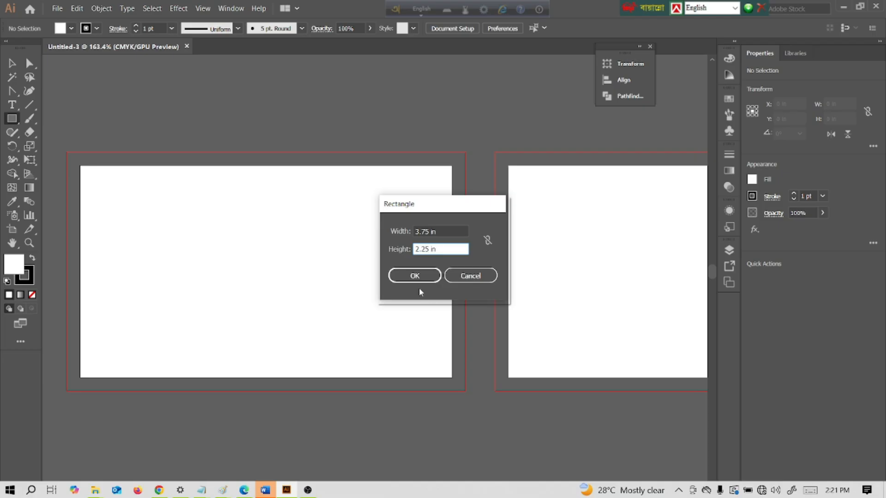
pyautogui.click(420, 277)
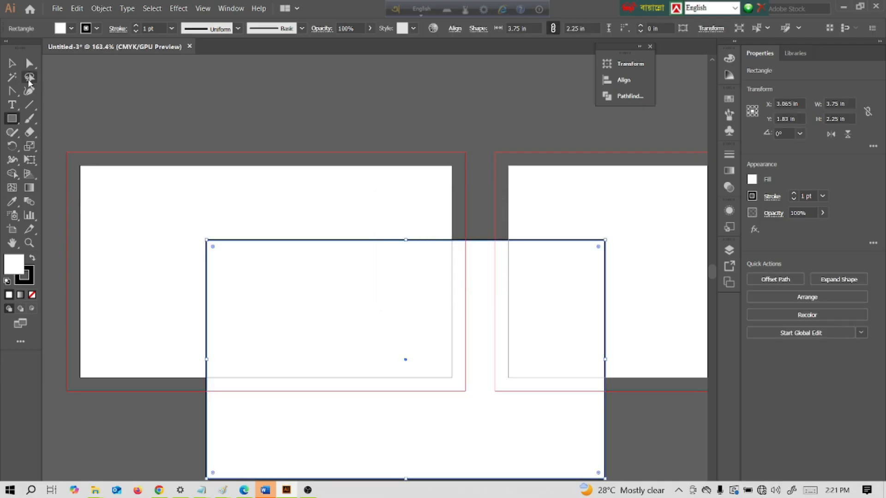
# Center the rectangle on the first artboard so that its edges meet the bleed lines
pyautogui.press('v')
pyautogui.moveTo(369, 323); pyautogui.dragTo(277, 251)
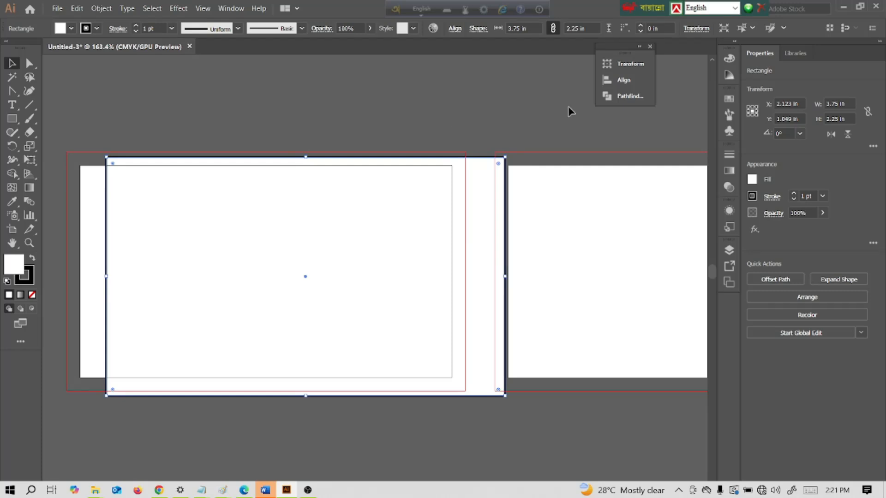
pyautogui.click(624, 81)
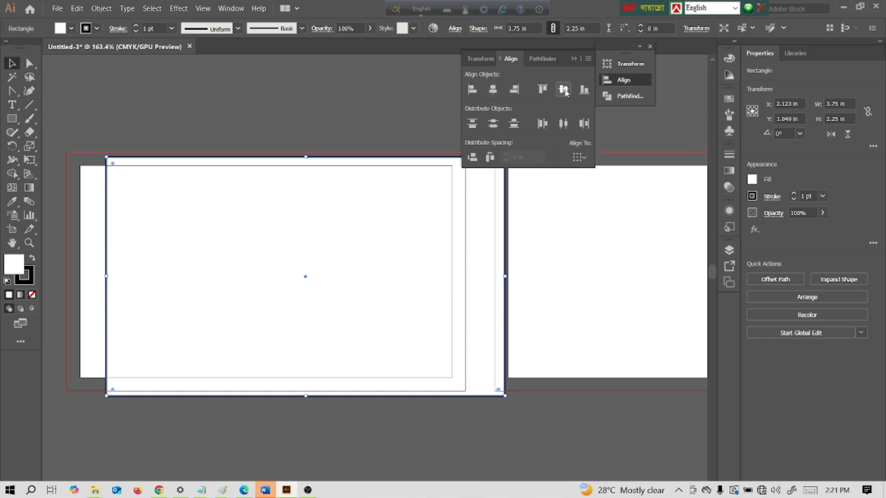
pyautogui.click(566, 92)
pyautogui.moveTo(337, 253); pyautogui.dragTo(297, 247)
pyautogui.click(383, 136)
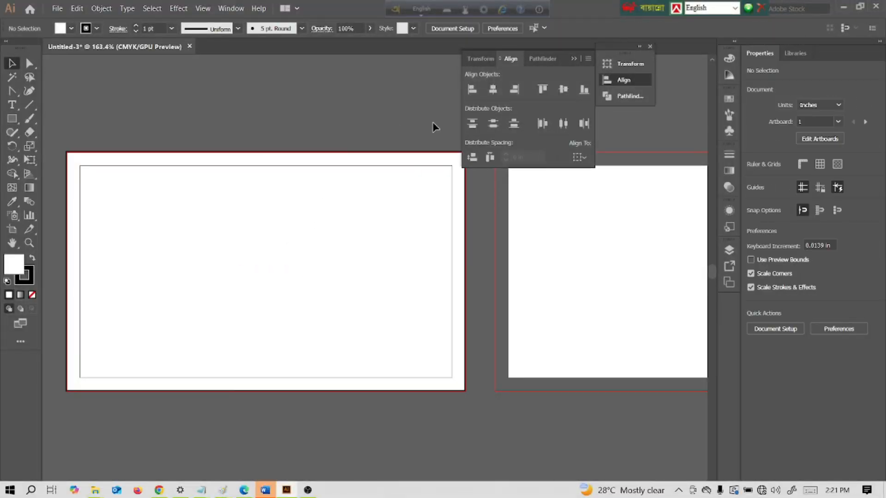
# Remove the stroke from the rectangle on the first artboard, setting it to None
pyautogui.click(238, 246)
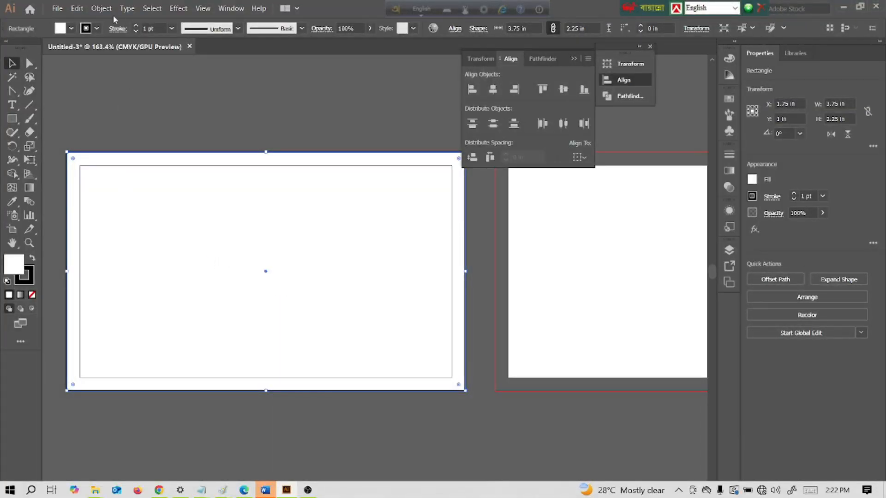
pyautogui.click(103, 8)
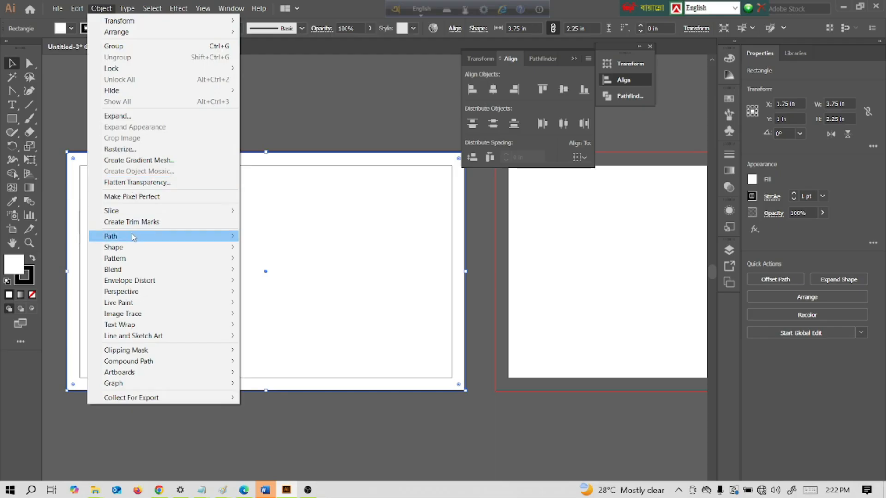
pyautogui.click(272, 118)
pyautogui.click(170, 215)
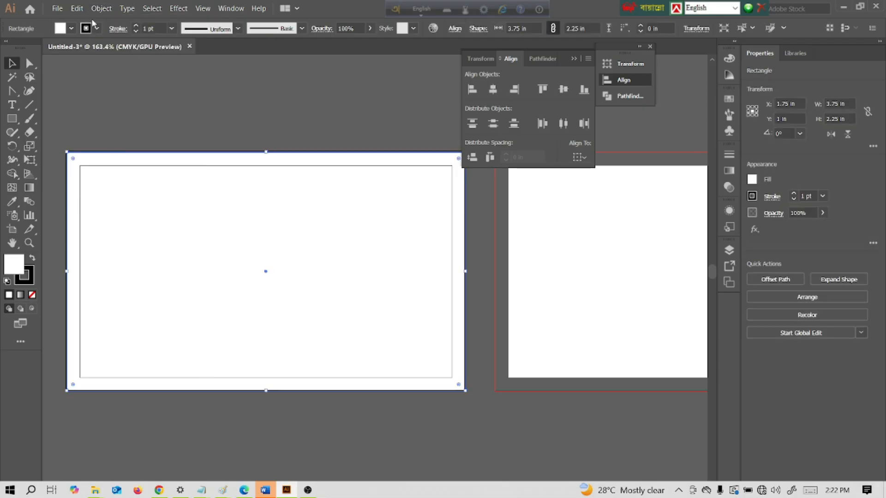
pyautogui.click(96, 28)
pyautogui.click(8, 48)
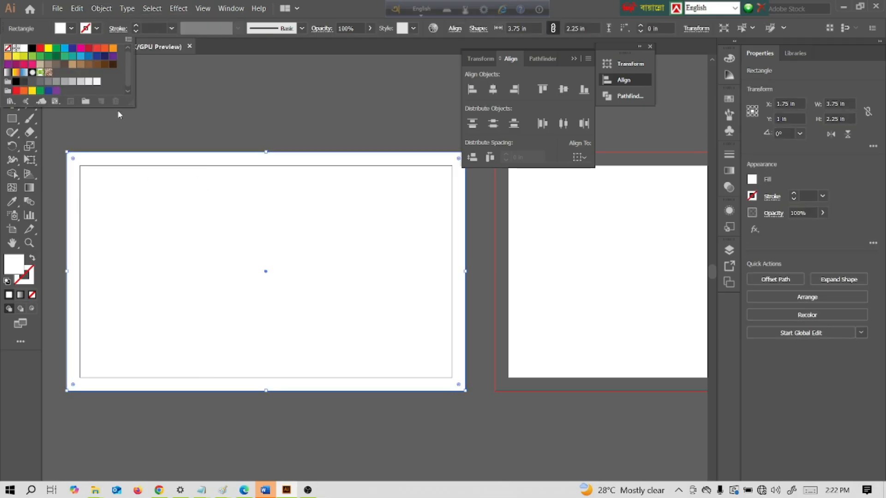
pyautogui.click(188, 132)
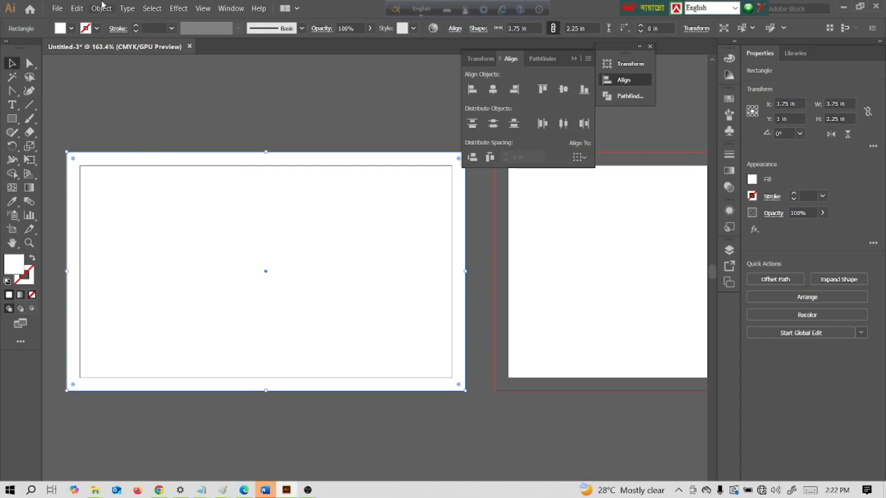
# Offset the rectangle's path by -0.25 in with Miter joins and a miter limit of 4, with the preview on
pyautogui.click(102, 7)
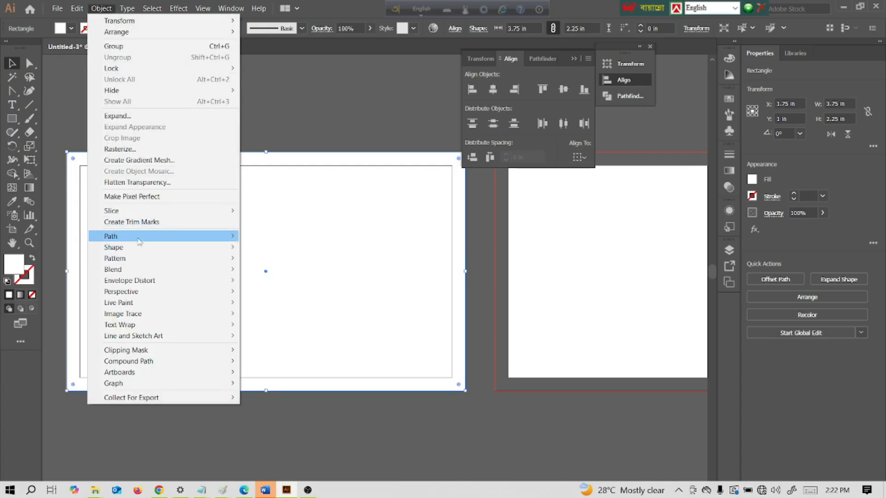
pyautogui.moveTo(140, 242)
pyautogui.click(277, 273)
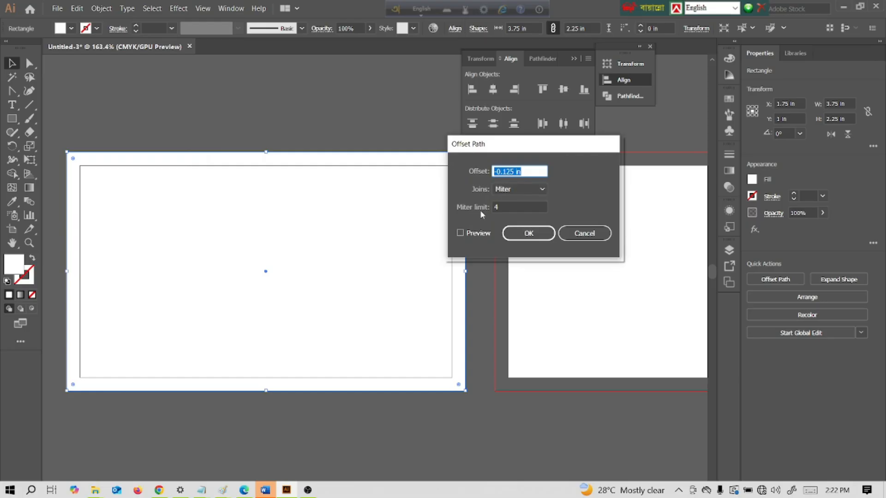
pyautogui.click(513, 171)
pyautogui.click(460, 233)
pyautogui.click(531, 236)
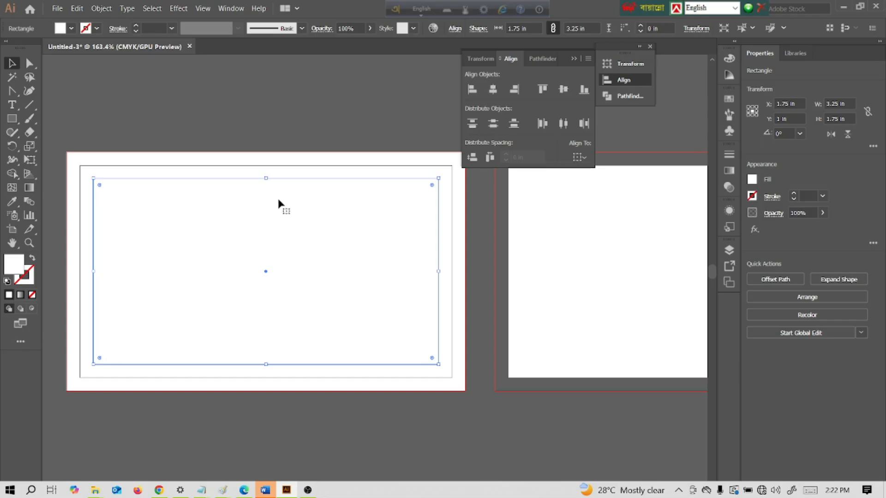
# Convert the inner offset rectangle on the first artboard into a guide and lock the guides
pyautogui.rightClick(265, 272)
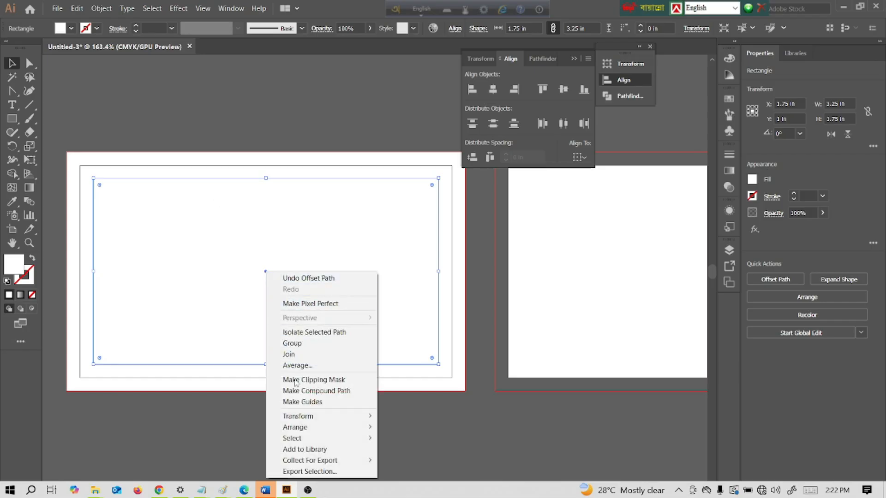
pyautogui.click(298, 402)
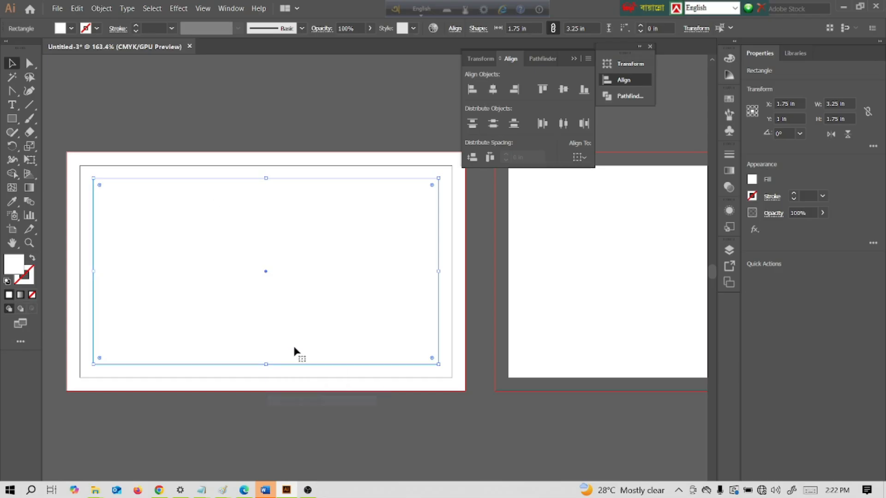
pyautogui.click(350, 120)
pyautogui.click(316, 263)
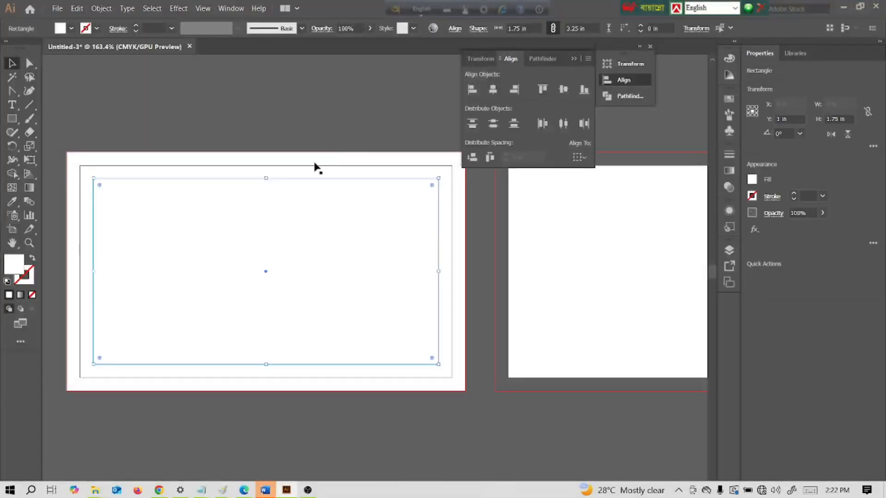
pyautogui.click(332, 111)
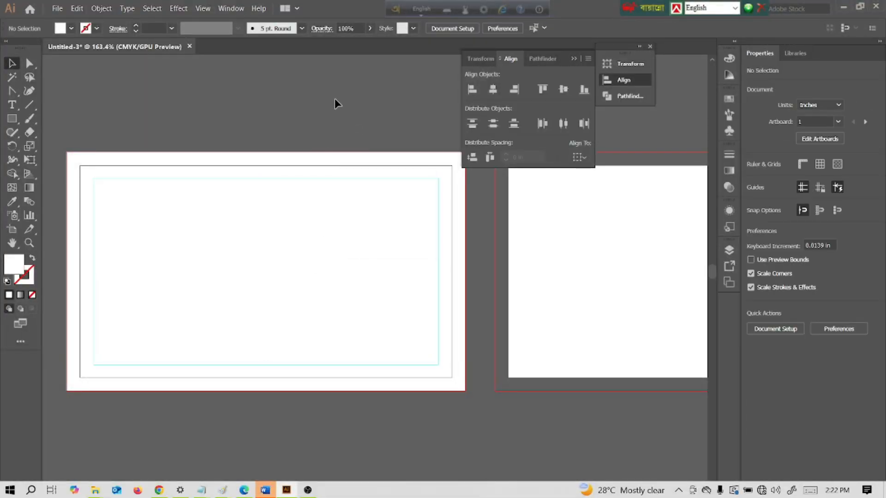
pyautogui.rightClick(337, 103)
pyautogui.click(372, 189)
# Try to move the white rectangle on the first artboard, and undo the move
pyautogui.click(317, 213)
pyautogui.moveTo(235, 183); pyautogui.dragTo(282, 243)
pyautogui.hotkey('ctrl', 'z')
pyautogui.moveTo(173, 131); pyautogui.dragTo(295, 301)
# Duplicate the white rectangle from the first artboard onto the second artboard, aligned with its bleed area
pyautogui.moveTo(643, 263); pyautogui.dragTo(618, 281)
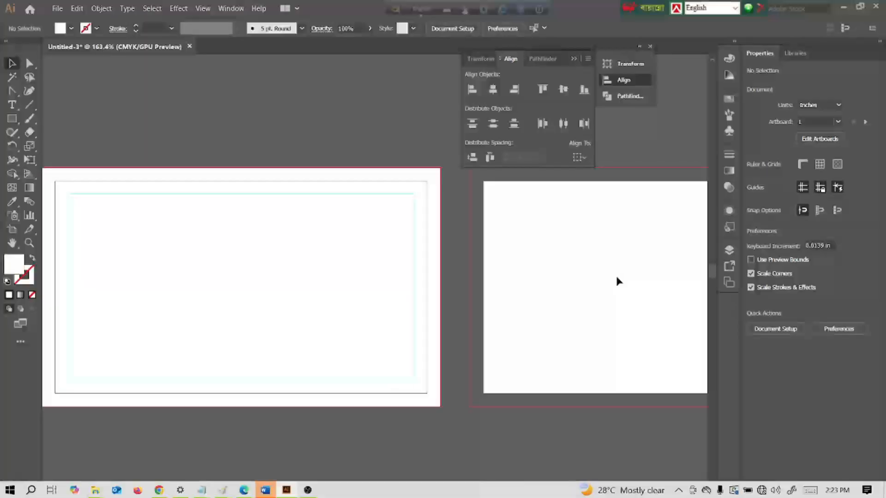
pyautogui.hotkey('ctrl', '-')
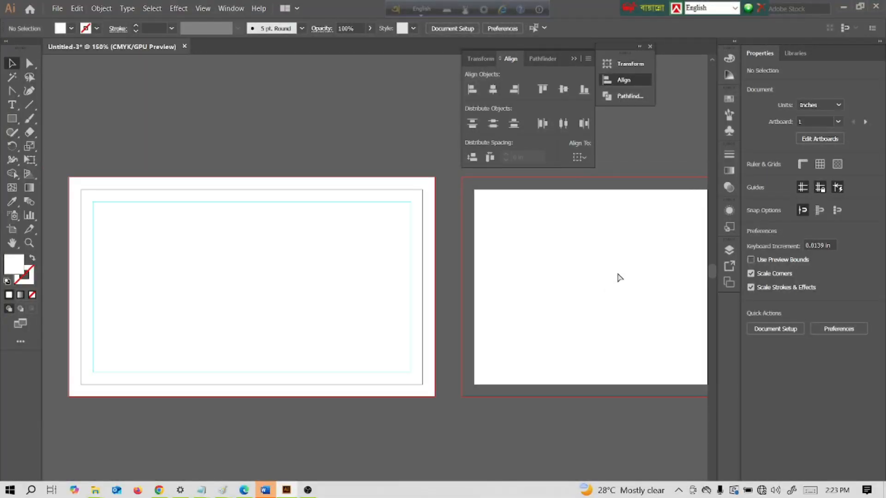
pyautogui.hotkey('ctrl', '-')
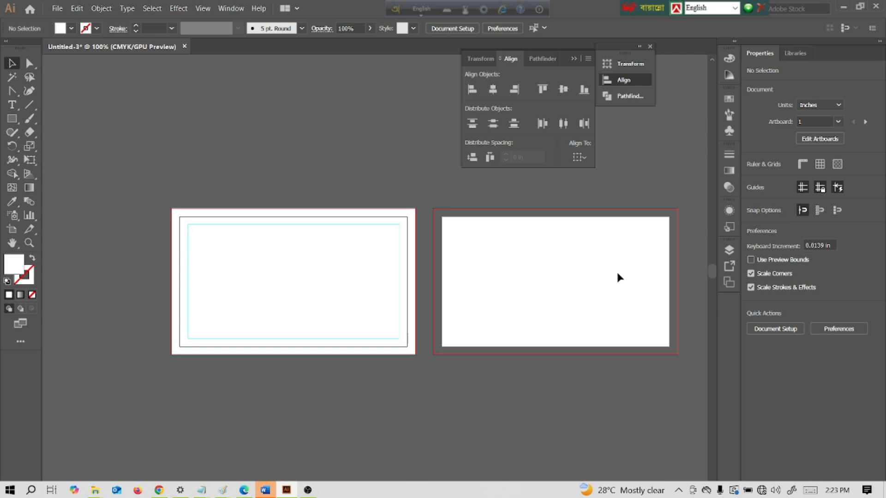
pyautogui.click(347, 250)
pyautogui.press('alt')
pyautogui.moveTo(292, 283); pyautogui.dragTo(554, 284)
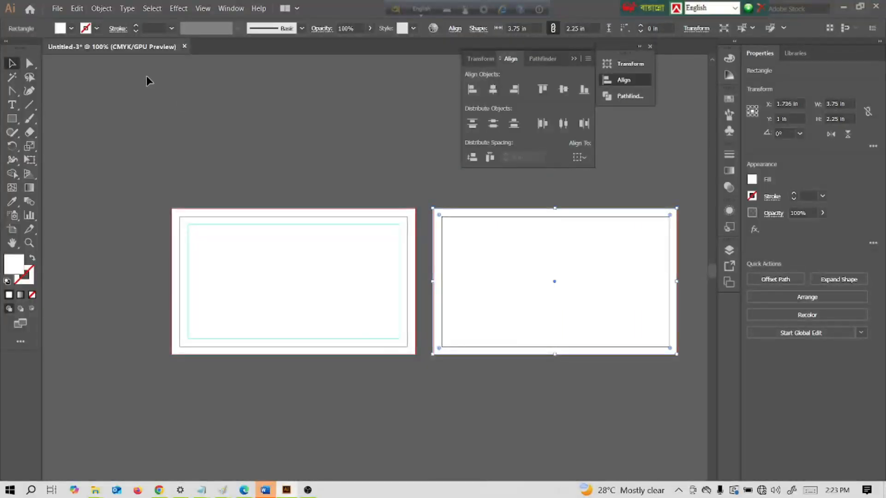
# Offset the path of the second artboard's rectangle by -0.25 in with Miter joins and the preview on
pyautogui.click(101, 8)
pyautogui.moveTo(119, 237)
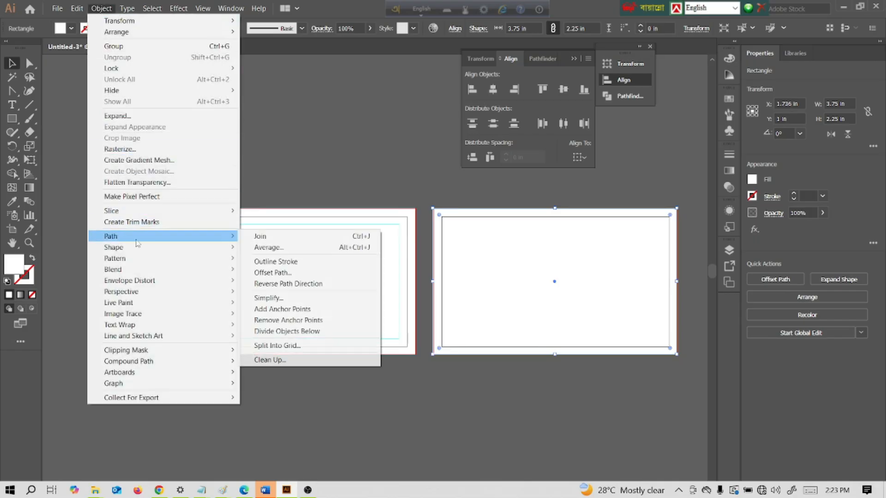
pyautogui.click(272, 273)
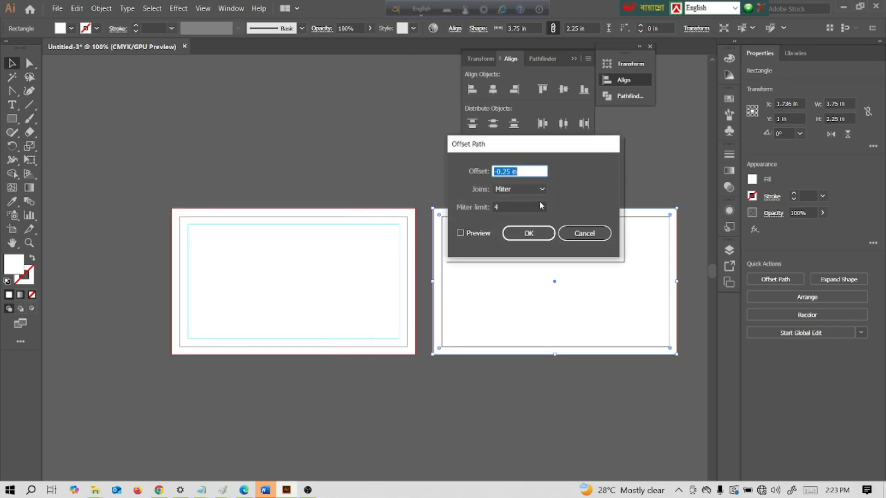
pyautogui.click(460, 233)
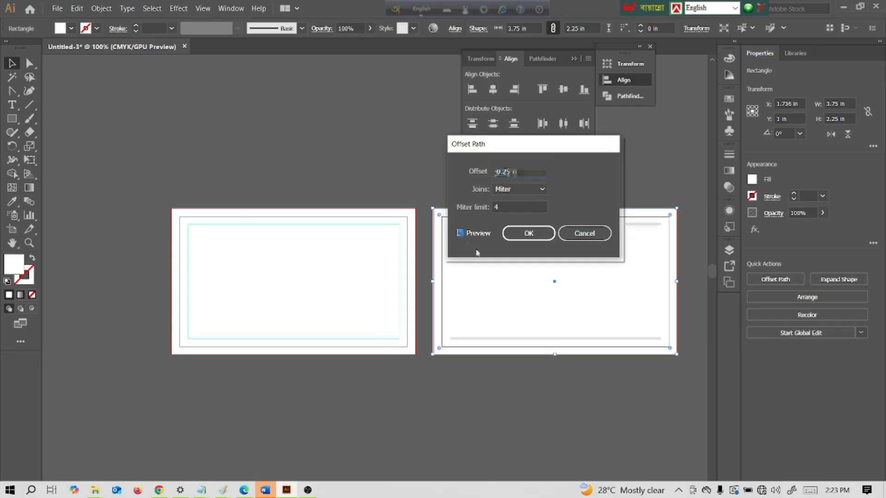
pyautogui.click(535, 237)
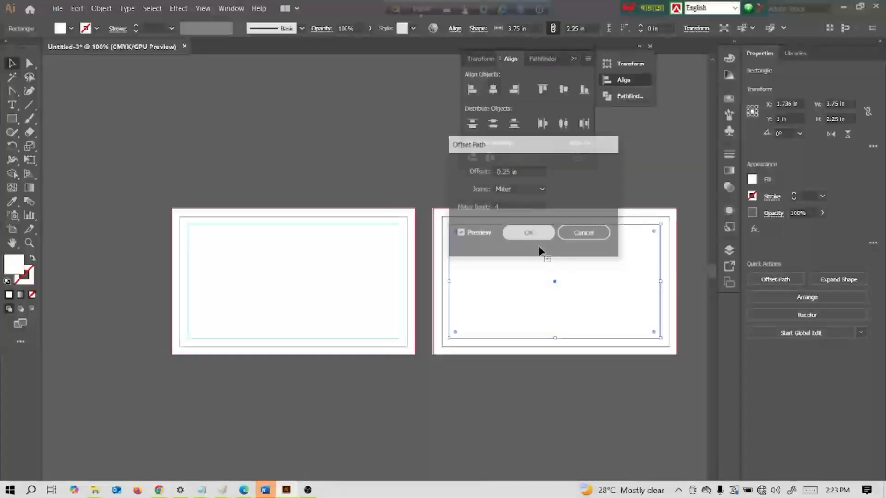
# Convert the inner offset rectangle on the second artboard into a guide and clear the selection
pyautogui.rightClick(555, 281)
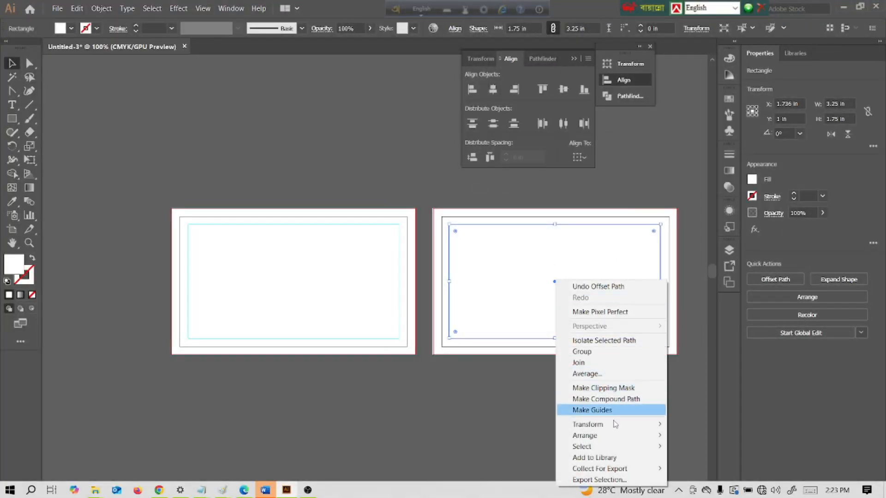
pyautogui.click(595, 411)
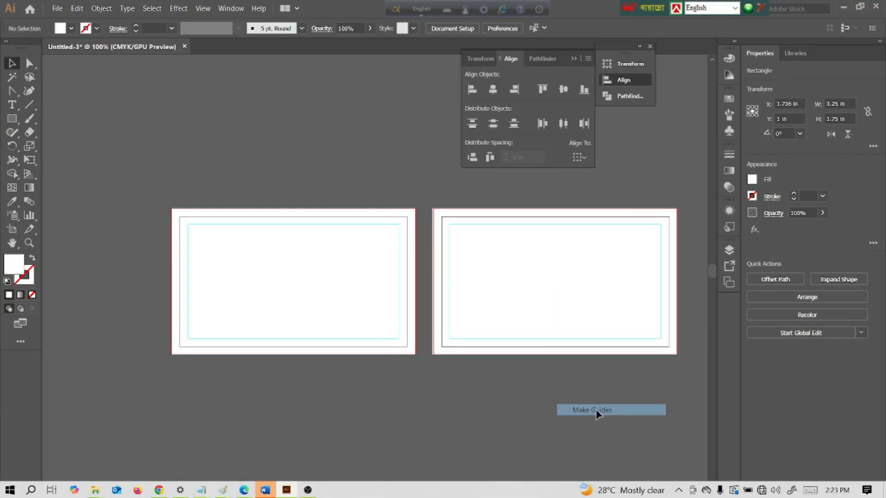
pyautogui.click(537, 279)
pyautogui.click(318, 292)
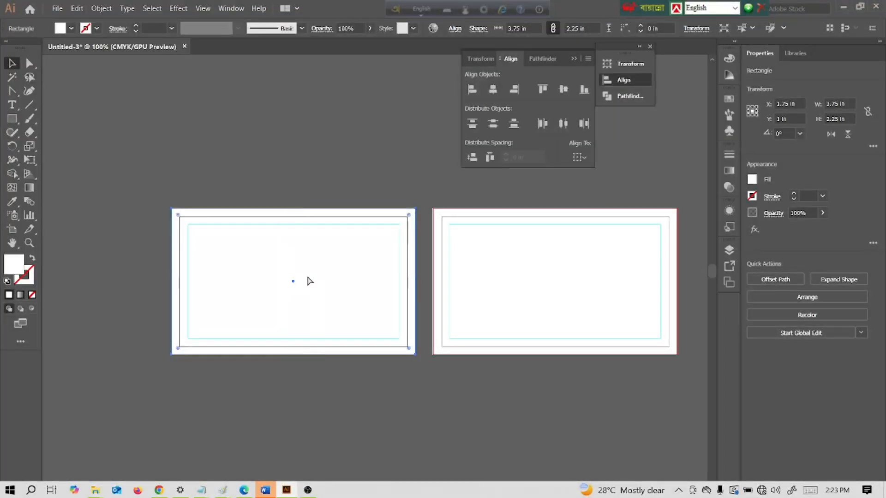
pyautogui.hotkey('ctrl', 'shift', 'a')
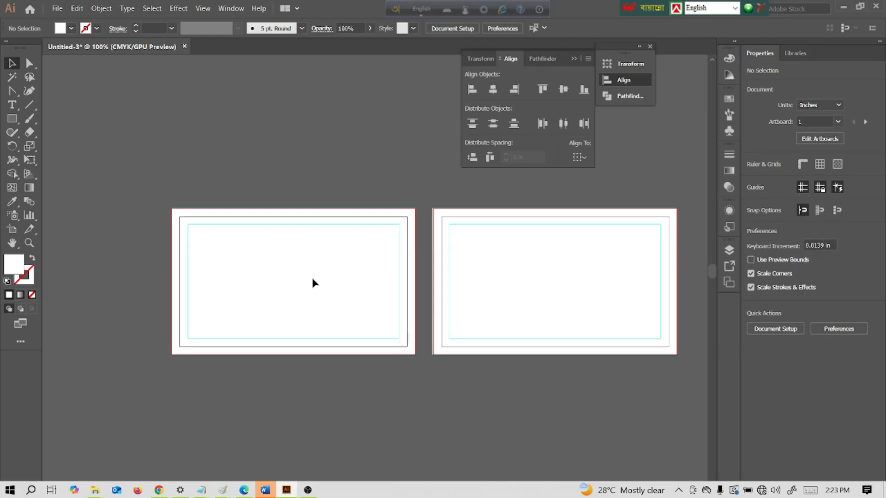
pyautogui.hotkey('ctrl', '=')
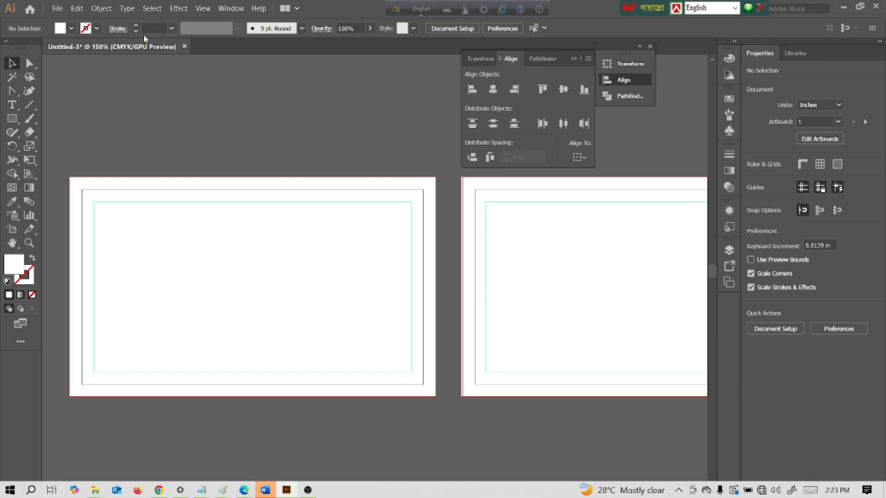
# Place a point text object inside the first artboard's safe area, near its upper-left corner, and set its font to Roboto Bold
pyautogui.click(11, 105)
pyautogui.click(116, 225)
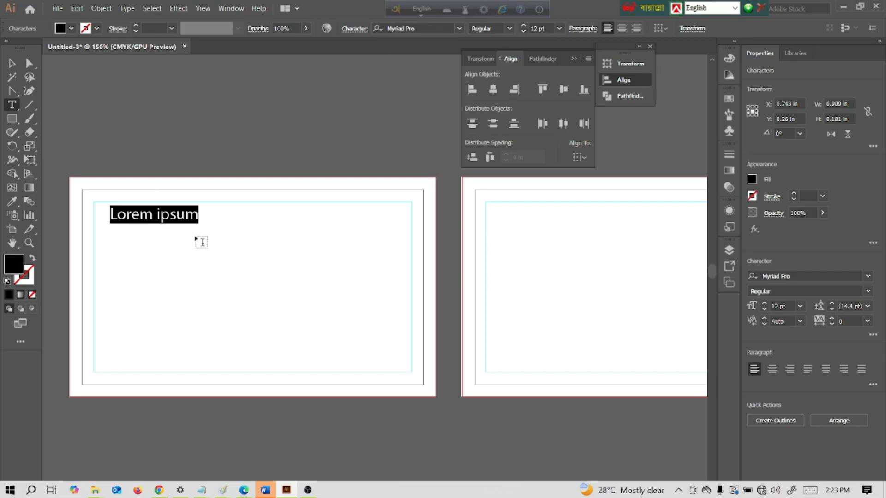
pyautogui.click(459, 29)
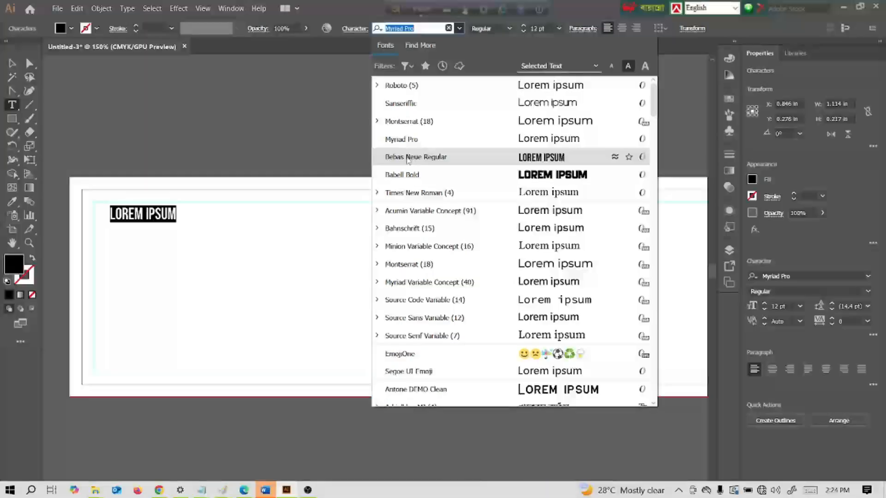
pyautogui.write('r')
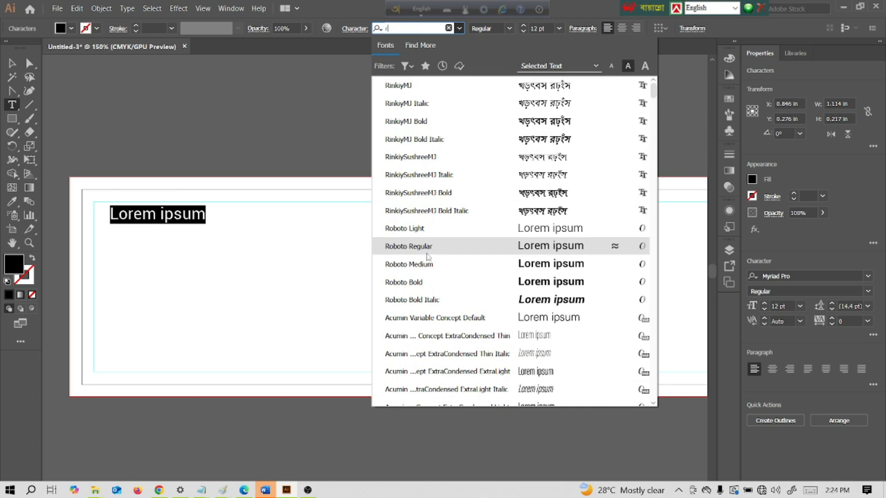
pyautogui.click(405, 282)
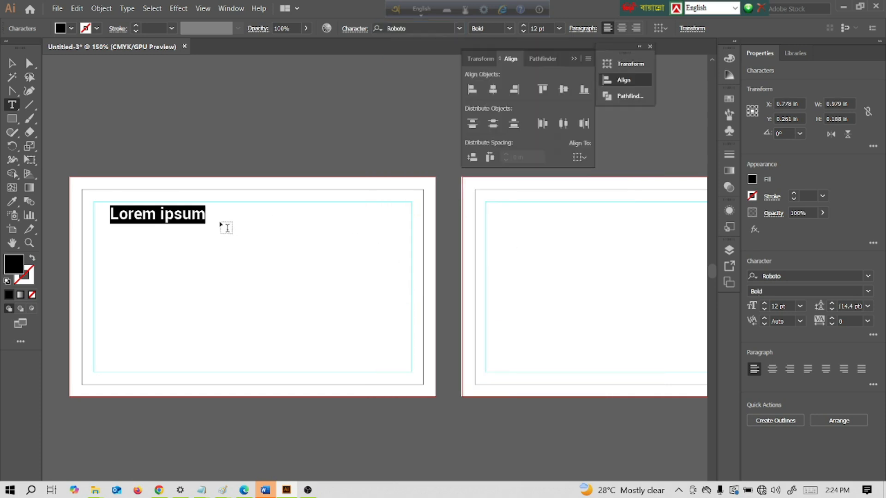
# Enter the cardholder's full name in capitals, with "Graphic Designer" on a second line, and finish the text object
pyautogui.write('Jo')
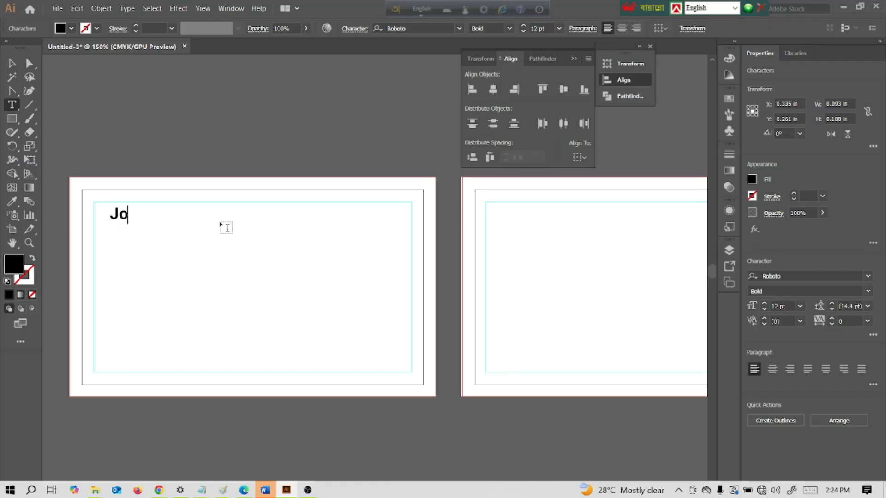
pyautogui.press('BackSpace')
pyautogui.write('OHN S')
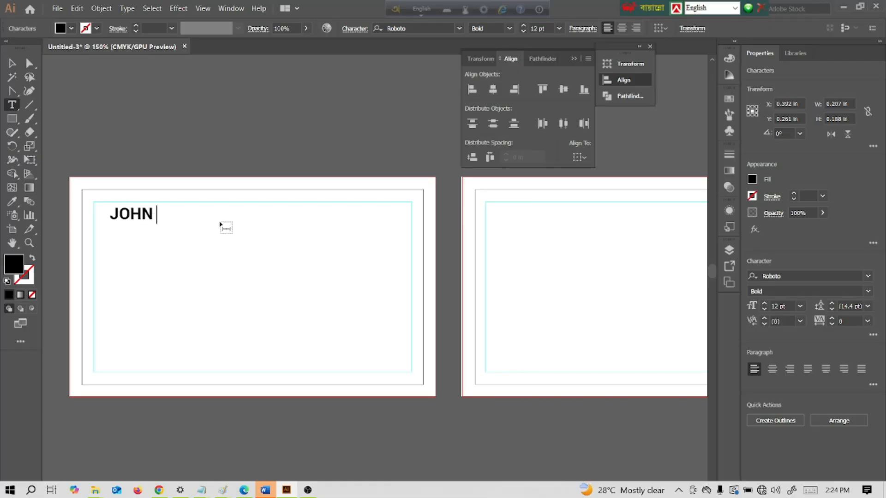
pyautogui.write('MITH')
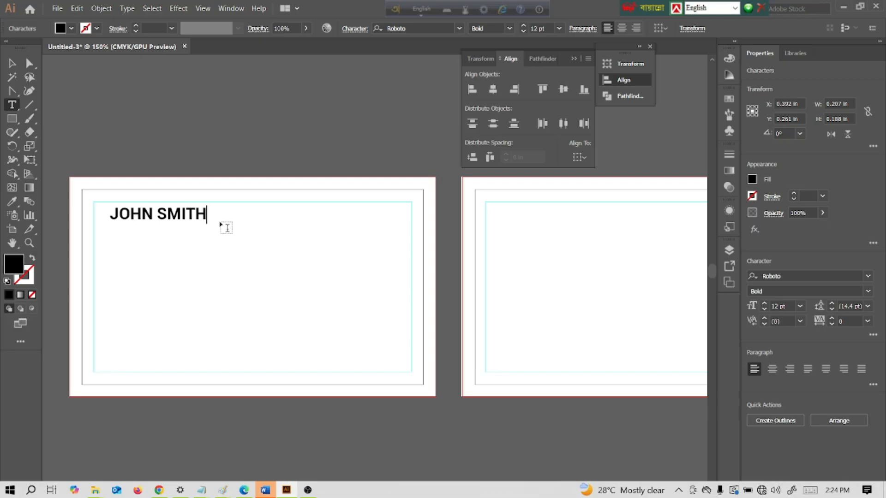
pyautogui.press('Return')
pyautogui.write('Graphic ')
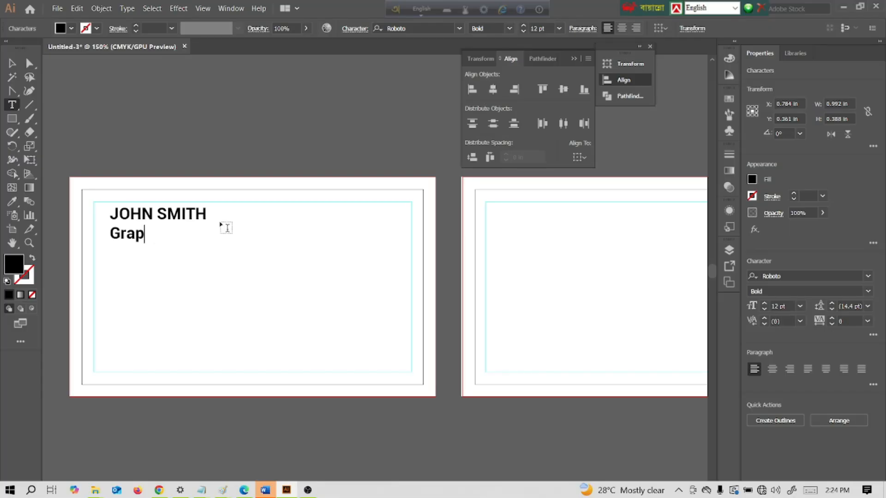
pyautogui.write('Designer')
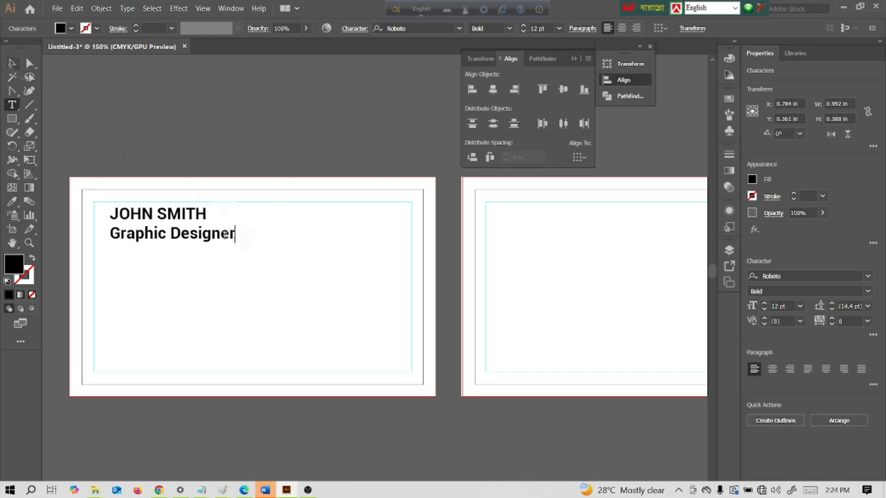
pyautogui.click(12, 63)
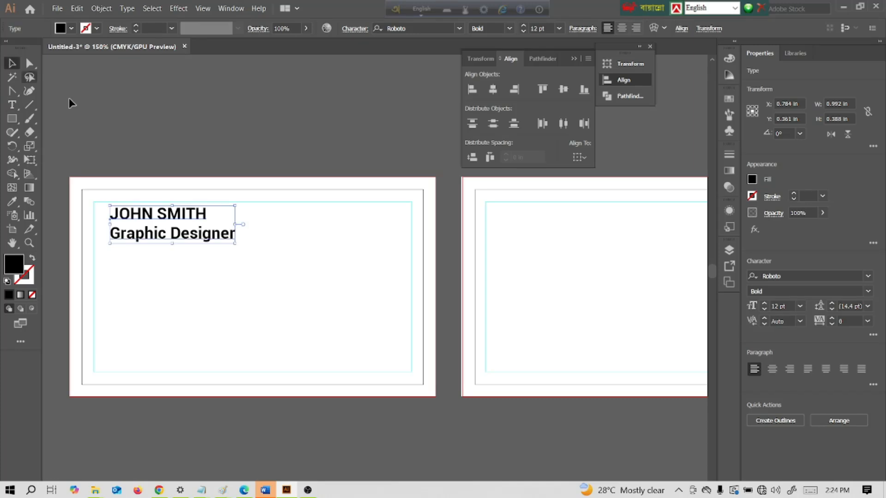
# Set the font size of the cardholder's name line to 14 pt
pyautogui.press('t')
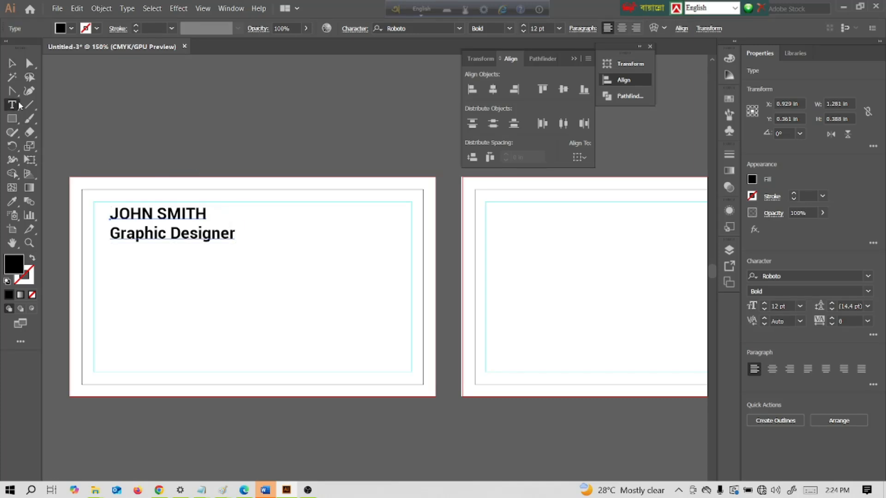
pyautogui.moveTo(206, 213); pyautogui.dragTo(109, 203)
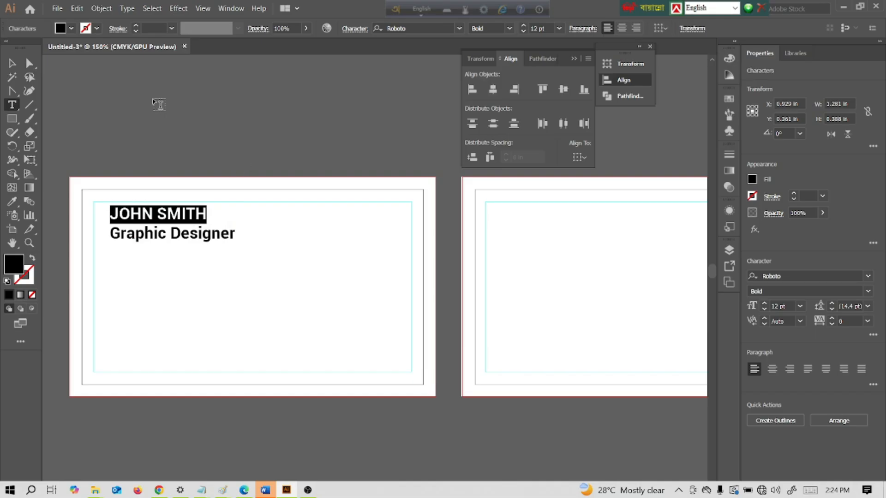
pyautogui.click(559, 29)
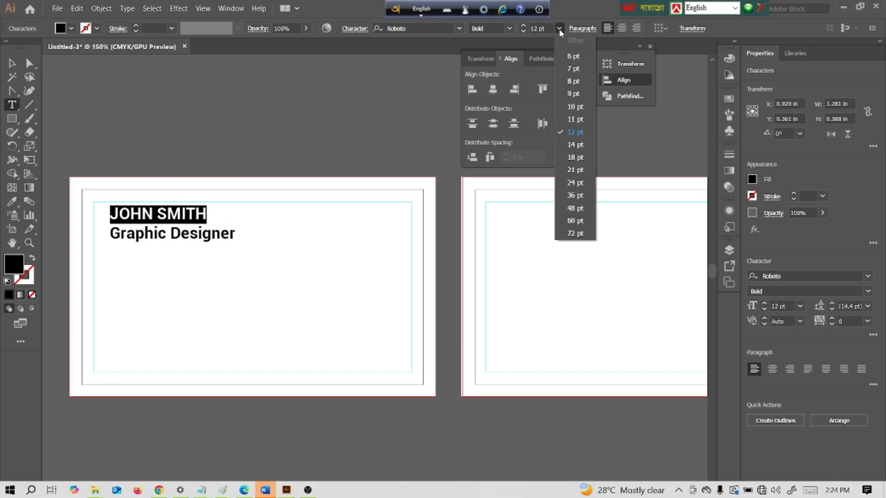
pyautogui.click(578, 145)
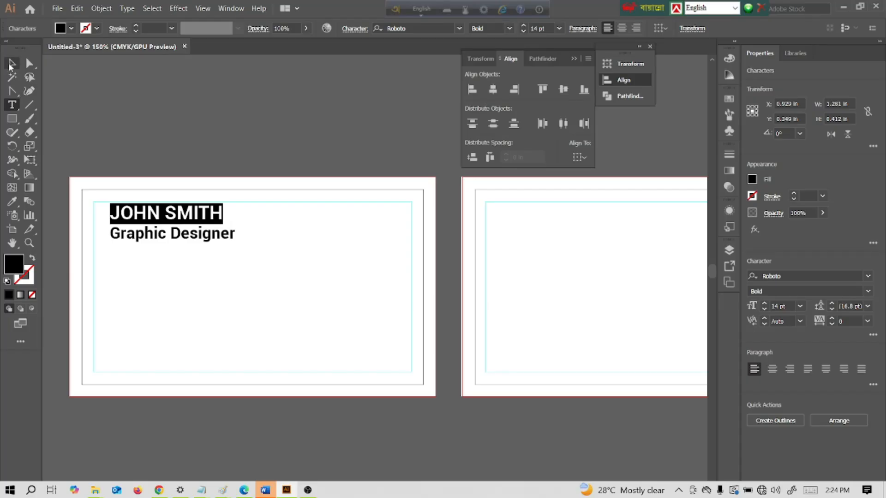
pyautogui.click(10, 66)
# Change the font style of the "Graphic Designer" line to Regular and clear the selection
pyautogui.click(14, 108)
pyautogui.click(232, 234)
pyautogui.moveTo(232, 234); pyautogui.dragTo(110, 234)
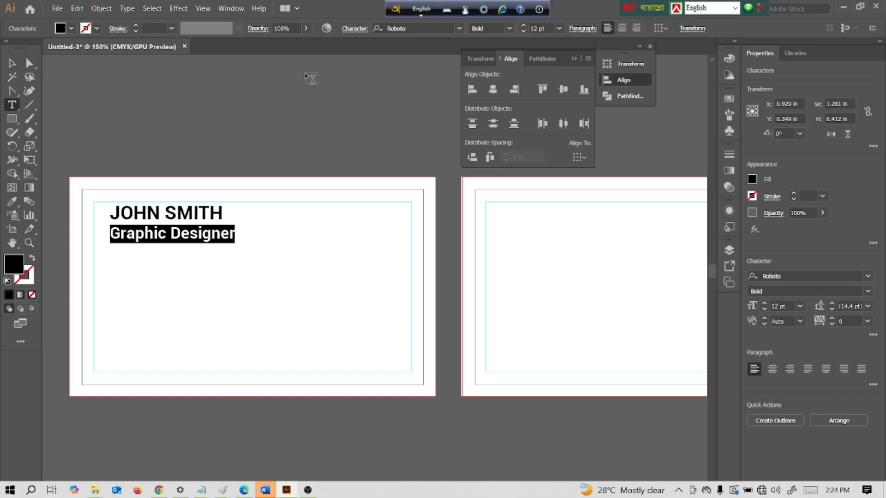
pyautogui.click(510, 28)
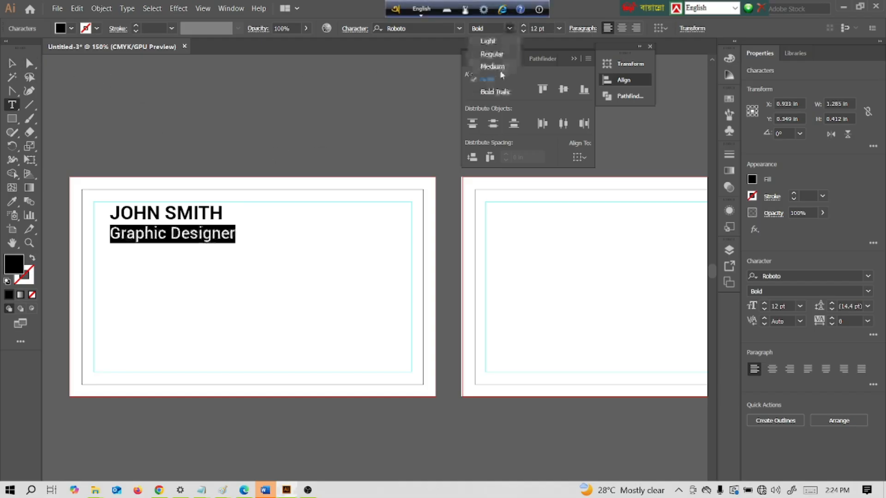
pyautogui.click(493, 54)
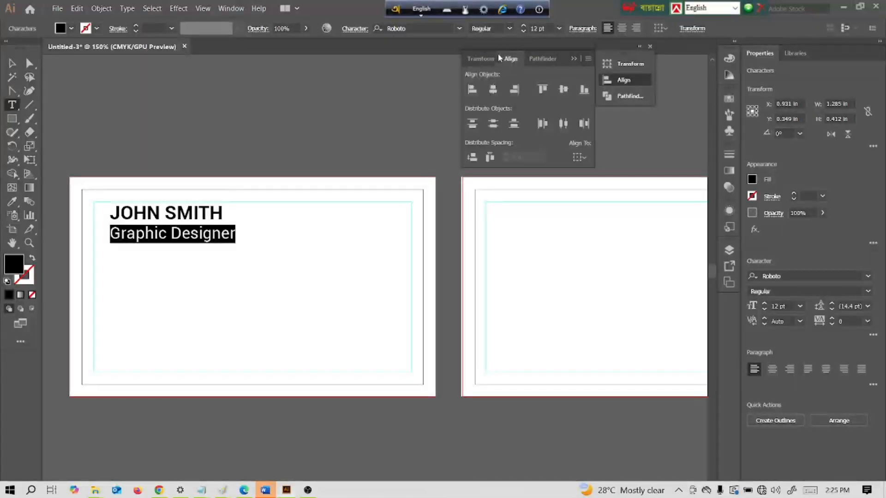
pyautogui.click(14, 67)
pyautogui.click(187, 112)
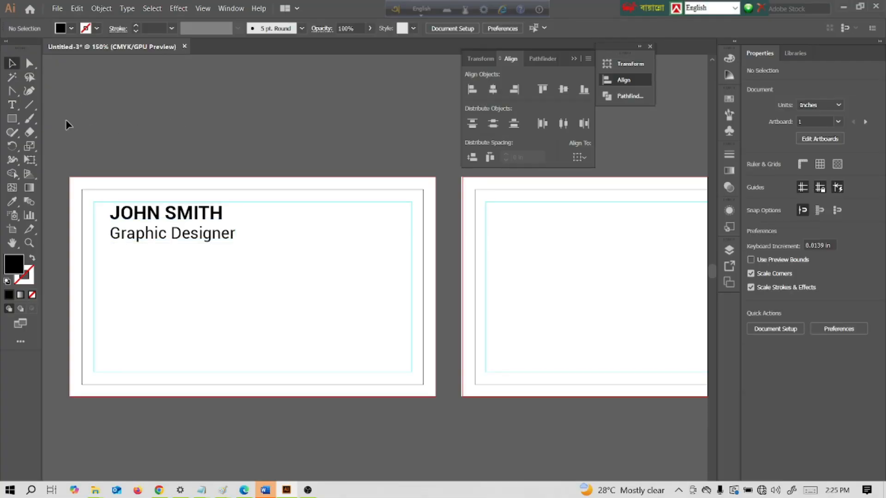
# Add a separate text object below the job title and enter a "Phone:" line with the phone number
pyautogui.click(12, 107)
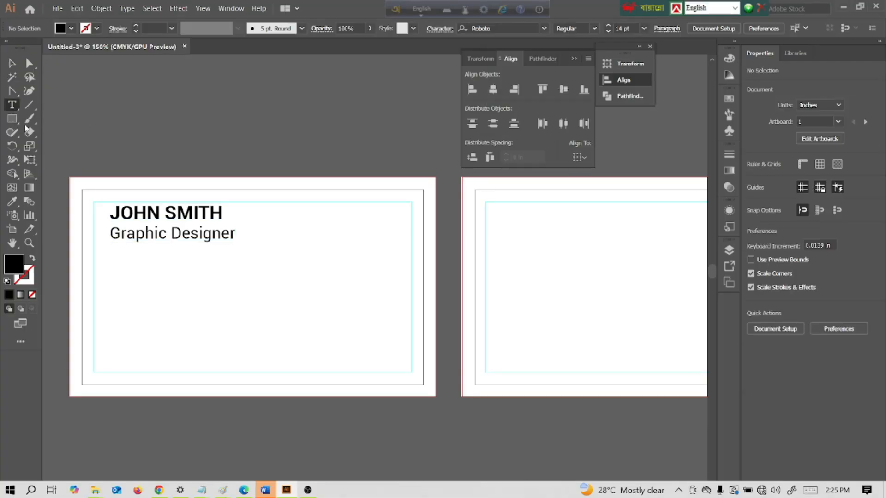
pyautogui.click(119, 270)
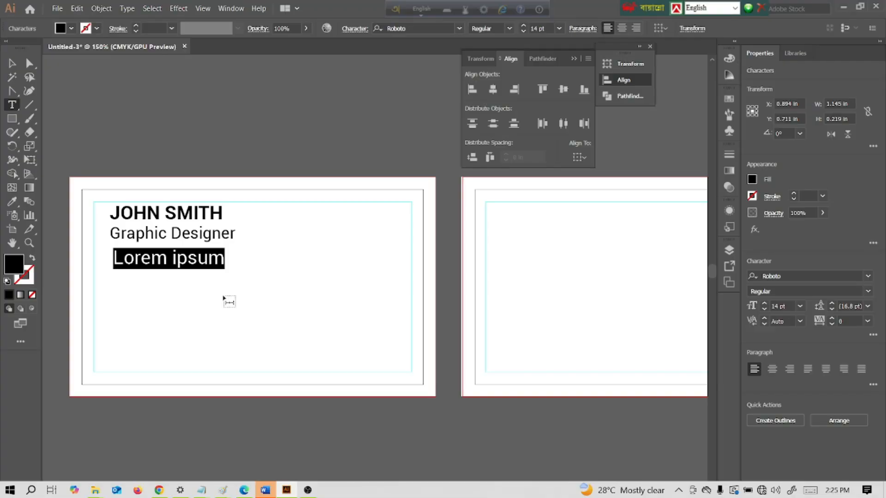
pyautogui.write('Ph')
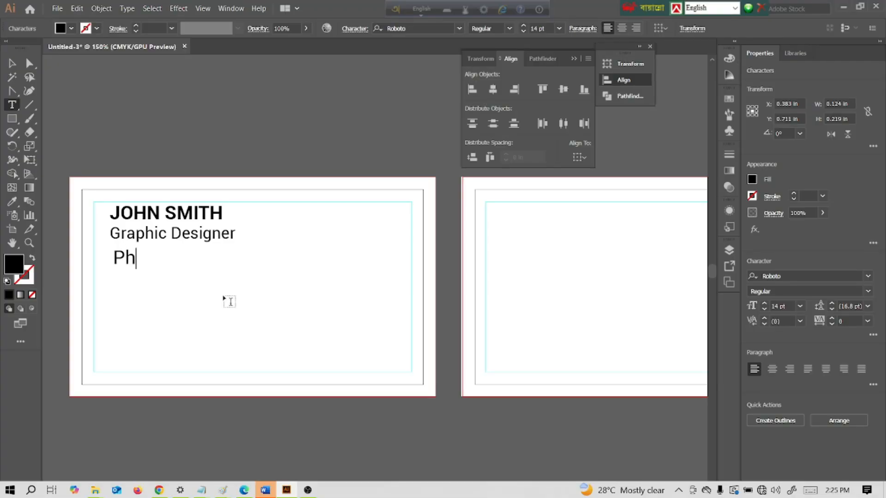
pyautogui.write('one: +1234567898')
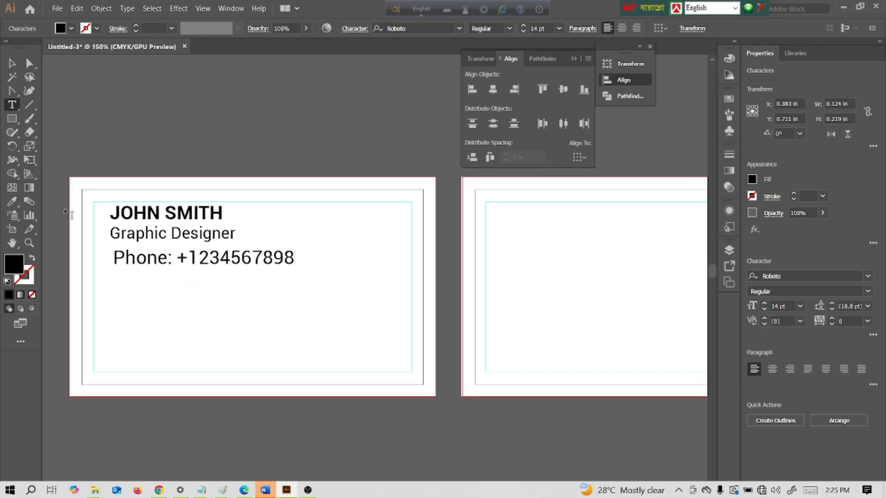
# Add an "Email:" line with the contact's e-mail address below the phone line
pyautogui.press('Return')
pyautogui.write('Email: ')
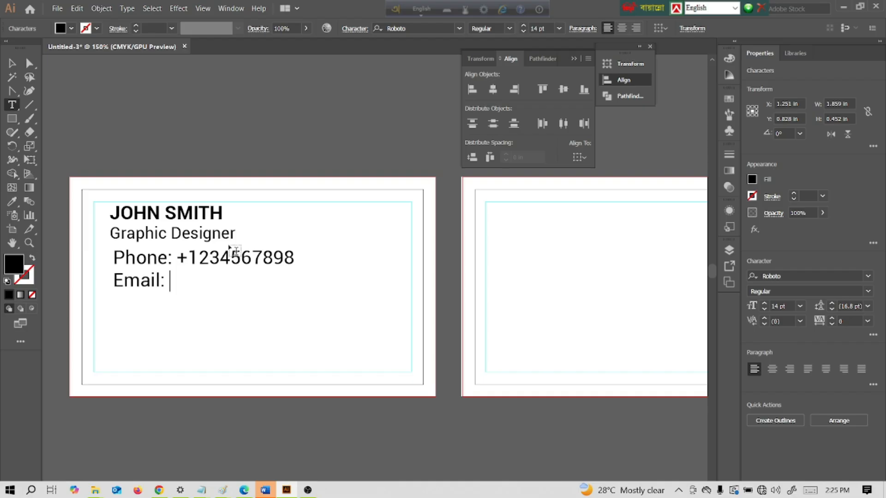
pyautogui.write('you')
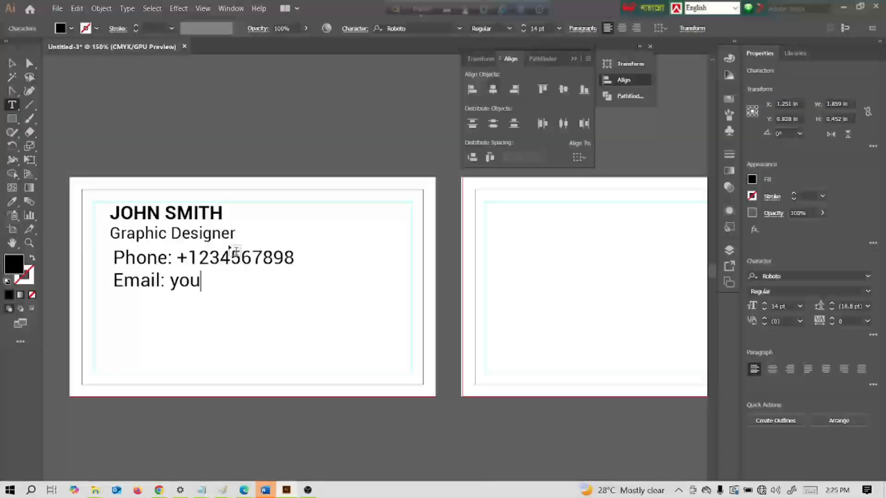
pyautogui.write('rmail')
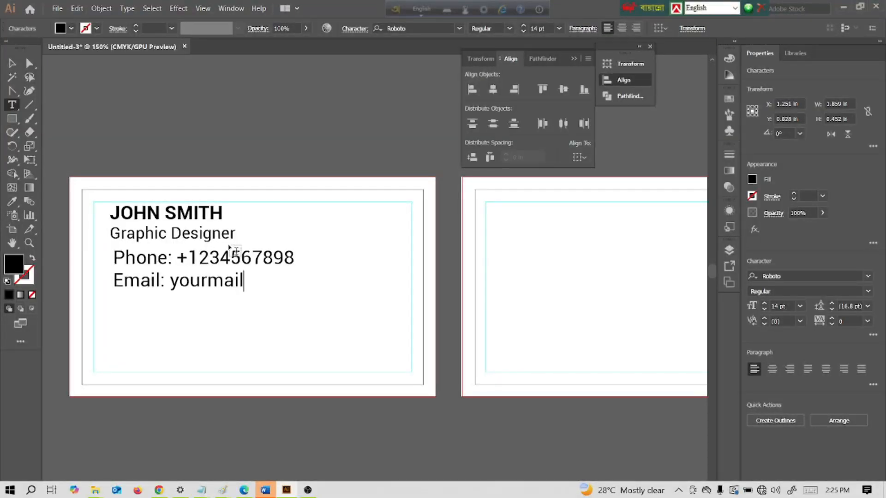
pyautogui.write('2')
pyautogui.press('BackSpace')
pyautogui.write('@gmail.com')
# Add the line "Web: yourwebsite.com" below the e-mail line
pyautogui.press('Return')
pyautogui.write('We')
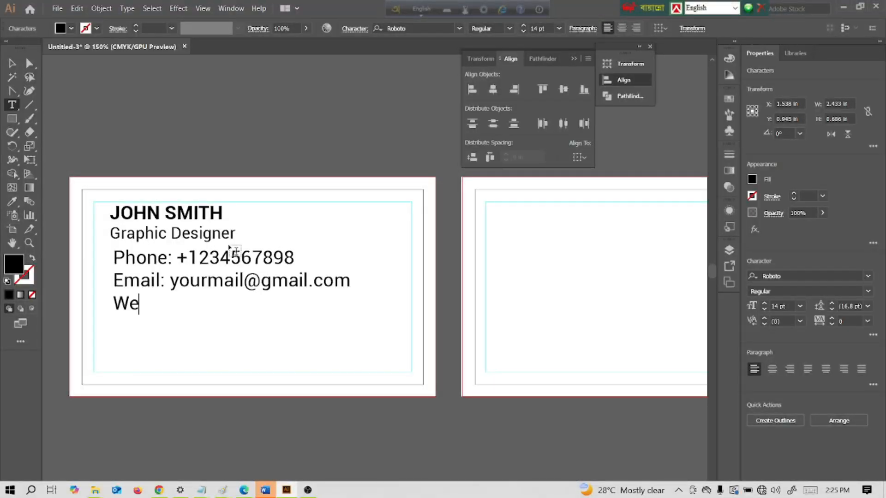
pyautogui.write('b')
pyautogui.write(';')
pyautogui.press('BackSpace')
pyautogui.press('BackSpace')
pyautogui.write(': your')
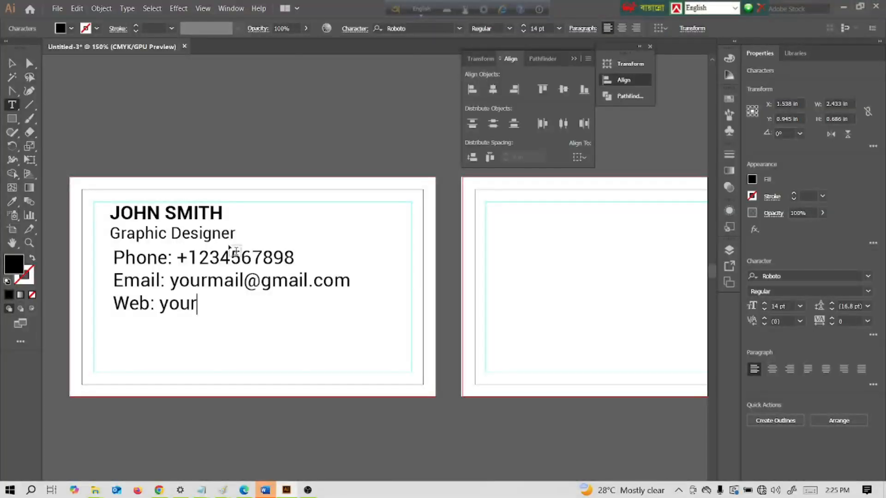
pyautogui.write('webs')
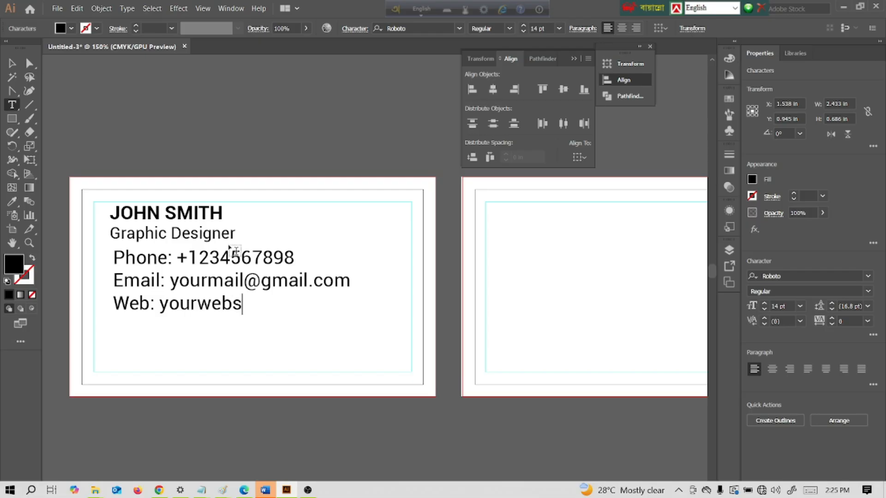
pyautogui.write('ite.com')
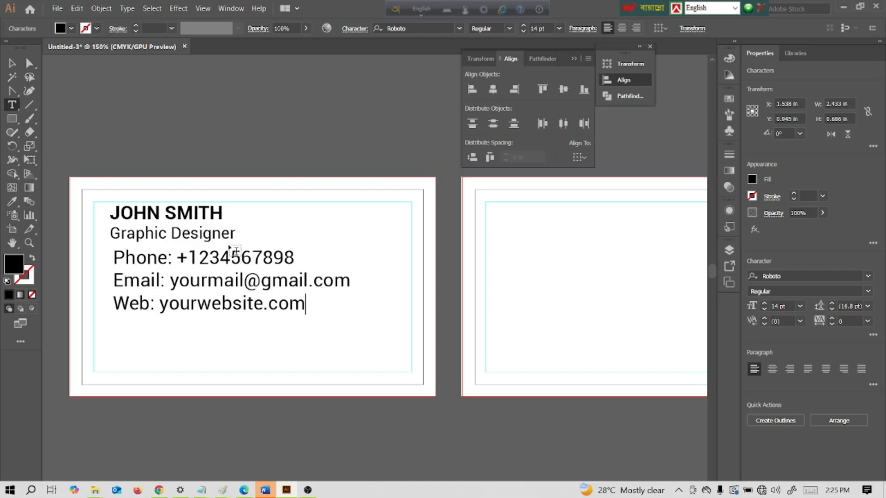
# Leave one blank line after the web line and add a "Location:" line with the postal address
pyautogui.press('Return')
pyautogui.press('Return')
pyautogui.write('Loca')
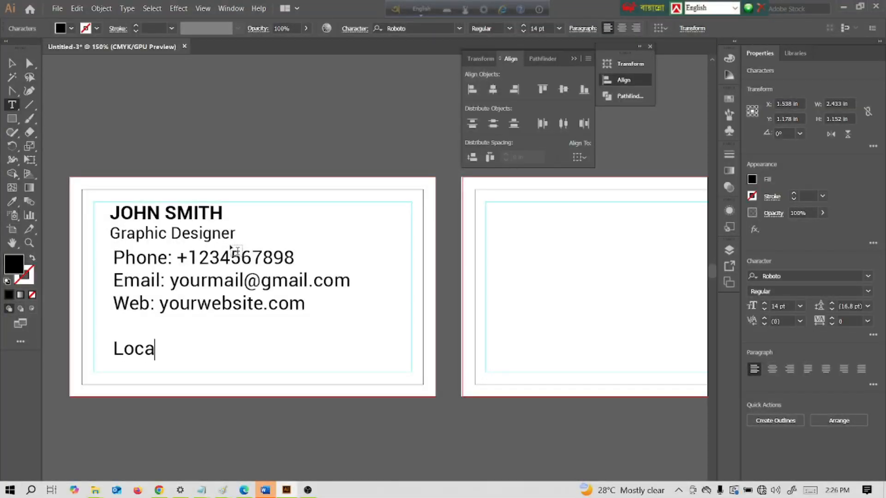
pyautogui.write('tion: 124')
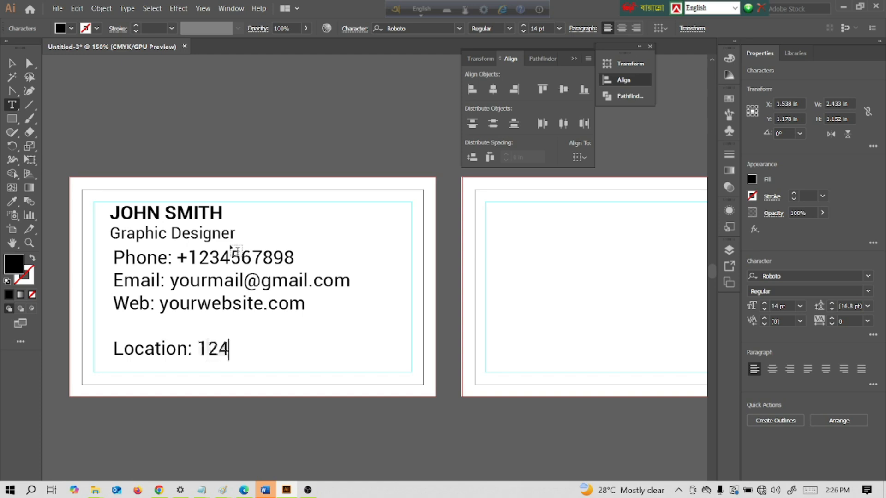
pyautogui.write(', Street, ')
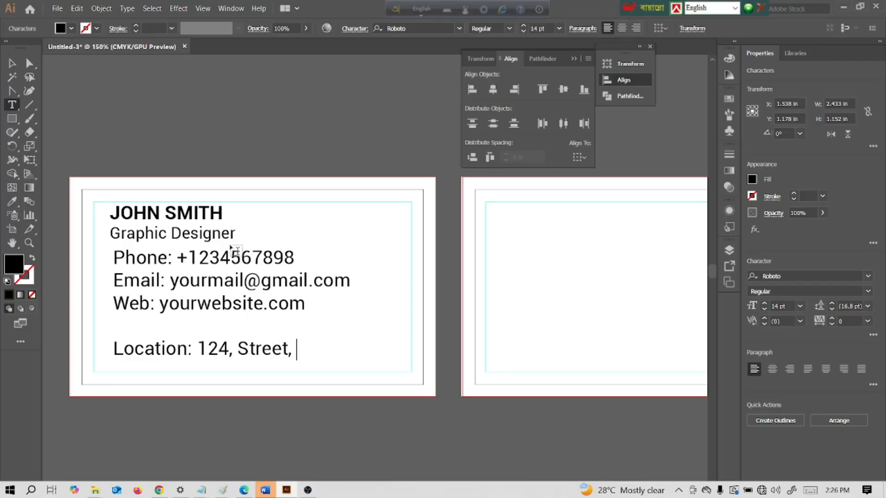
pyautogui.write('texus, New')
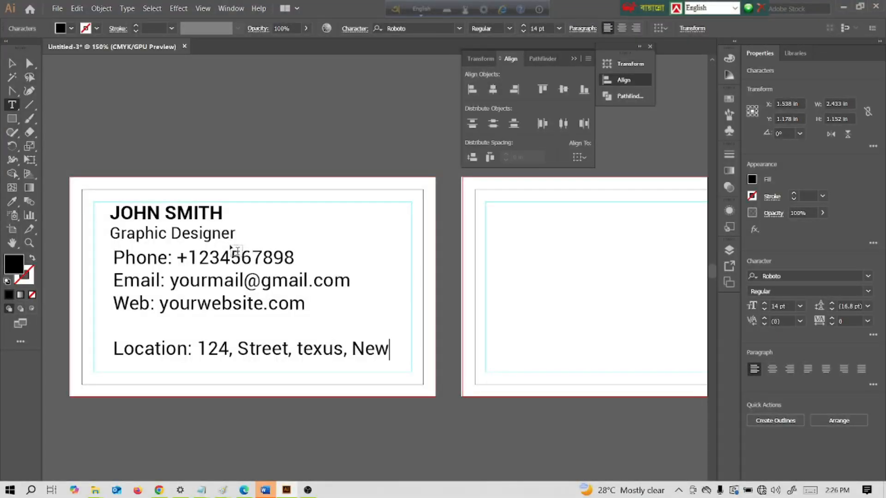
pyautogui.write('yoe')
pyautogui.press('BackSpace')
pyautogui.write('rk, ')
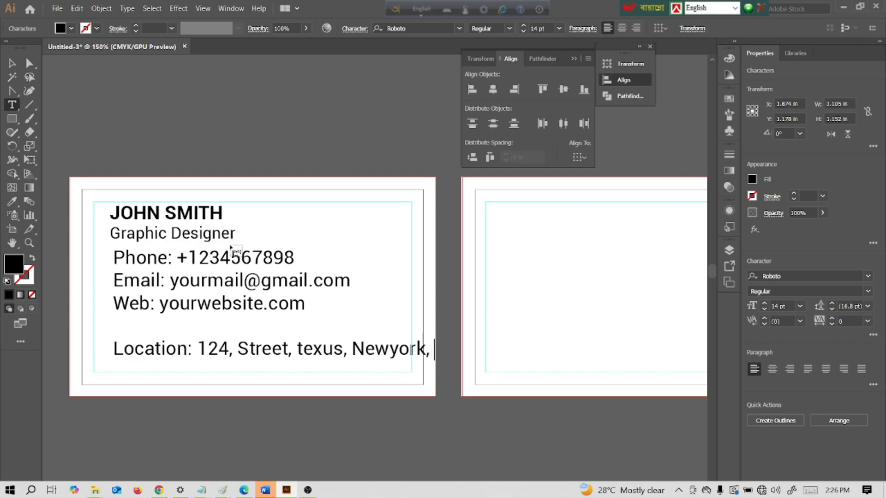
pyautogui.write('USa')
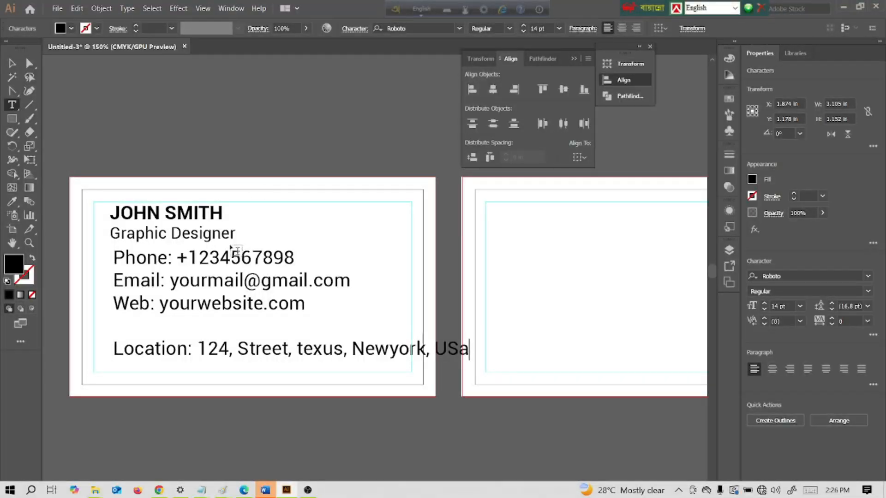
# Set the line spacing of the contact details text to 19 pt
pyautogui.click(12, 63)
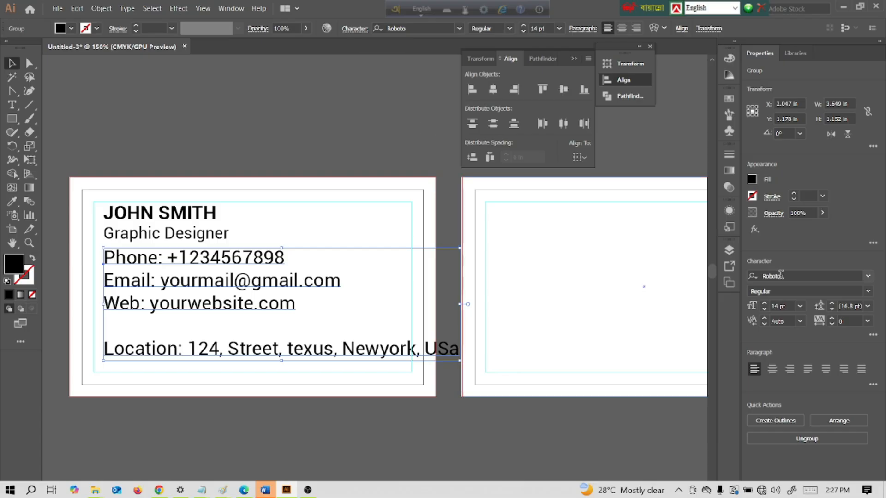
pyautogui.click(832, 304)
pyautogui.click(831, 305)
pyautogui.click(831, 306)
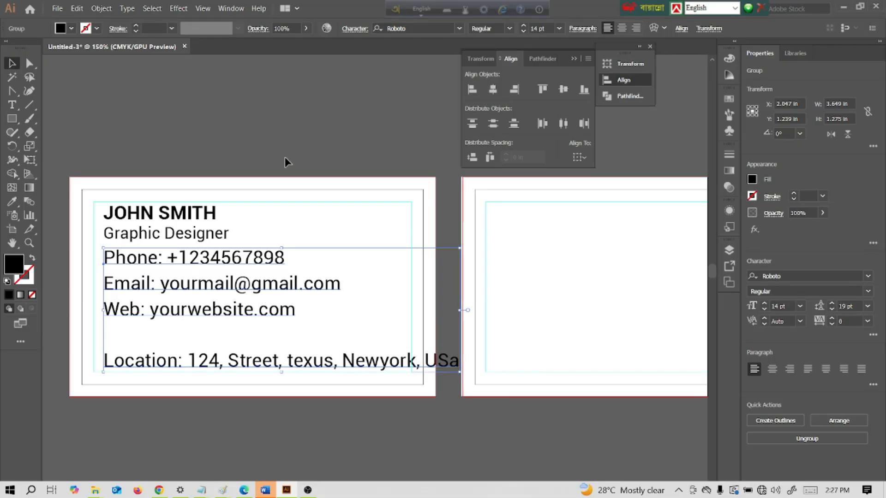
pyautogui.click(260, 157)
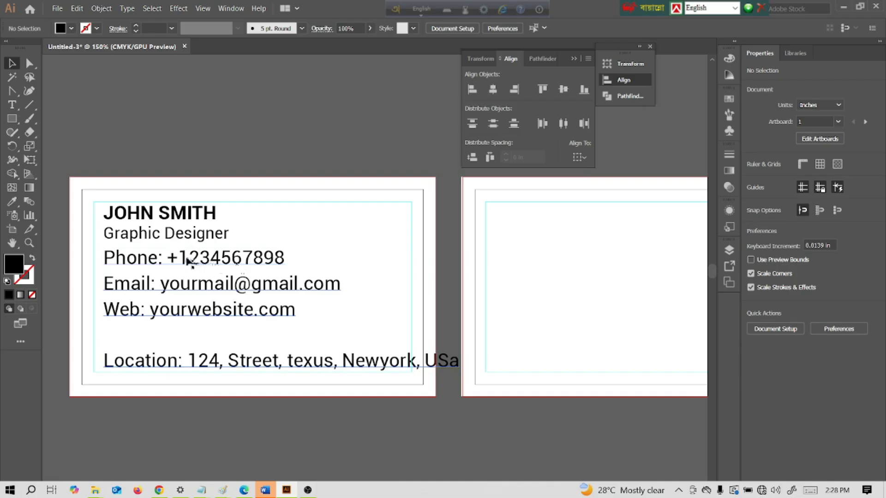
# Move the contact details block slightly down to leave a wider gap below the job title
pyautogui.moveTo(185, 260); pyautogui.dragTo(178, 274)
pyautogui.moveTo(178, 273); pyautogui.dragTo(178, 273)
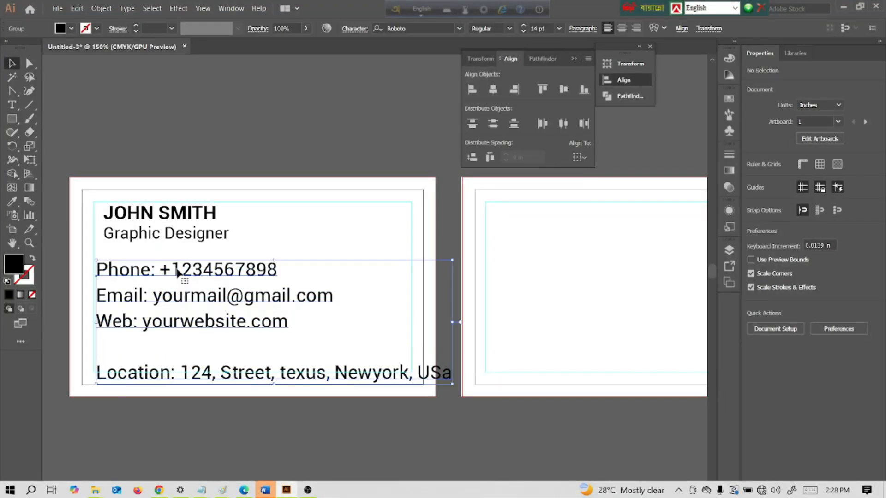
pyautogui.click(301, 234)
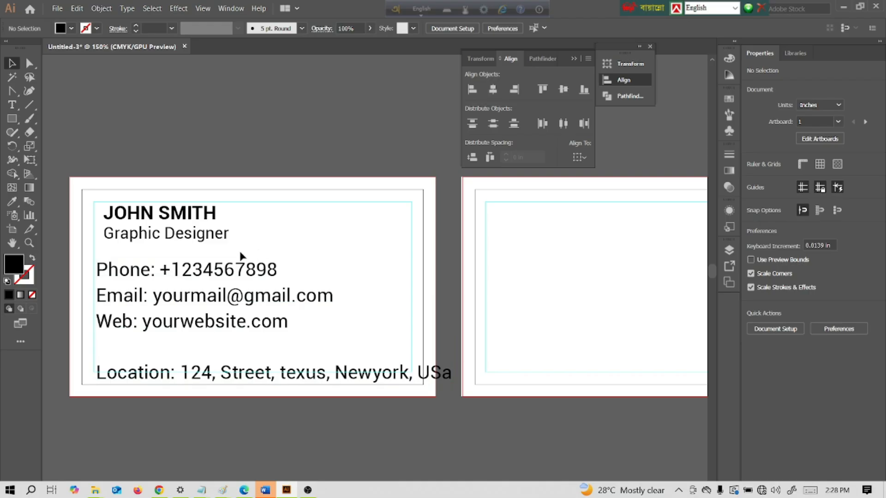
# Align the left edges of the name and job title group and the contact details block
pyautogui.click(154, 215)
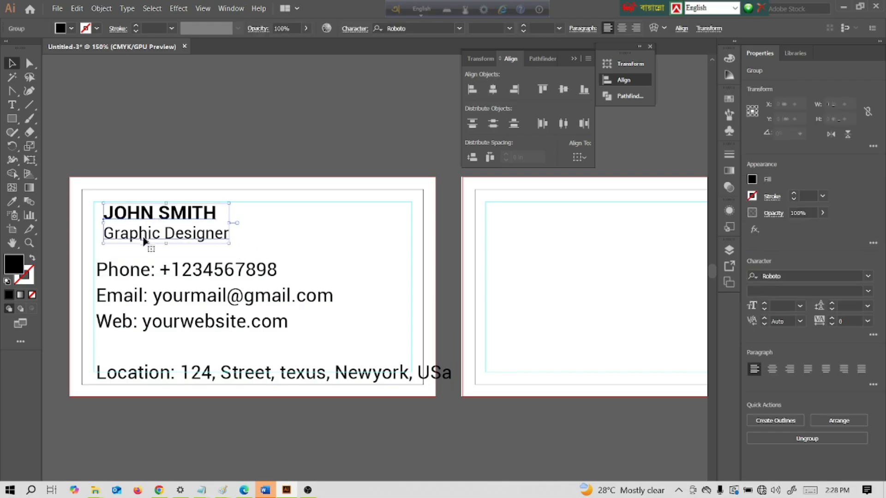
pyautogui.keyDown('shift'); pyautogui.click(124, 273); pyautogui.keyUp('shift')
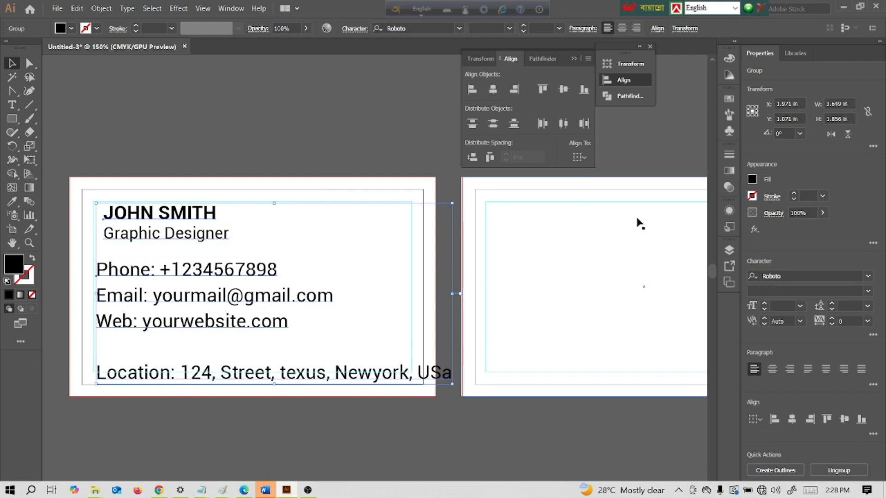
pyautogui.click(471, 91)
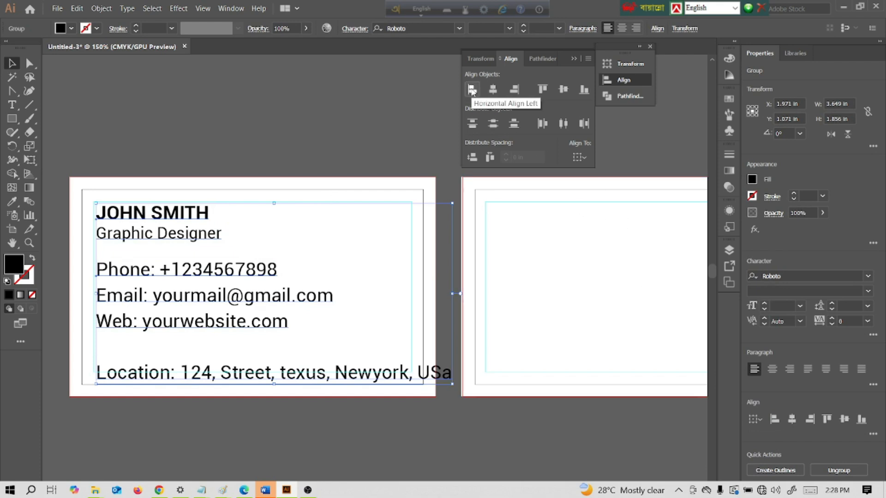
pyautogui.click(317, 153)
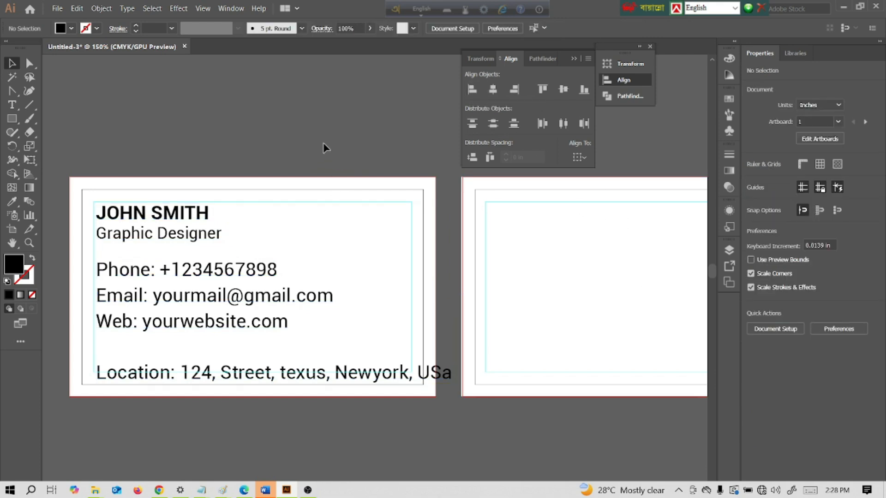
# Reduce the font size of the contact details block to 8 pt
pyautogui.scroll(-1, 254, 249)
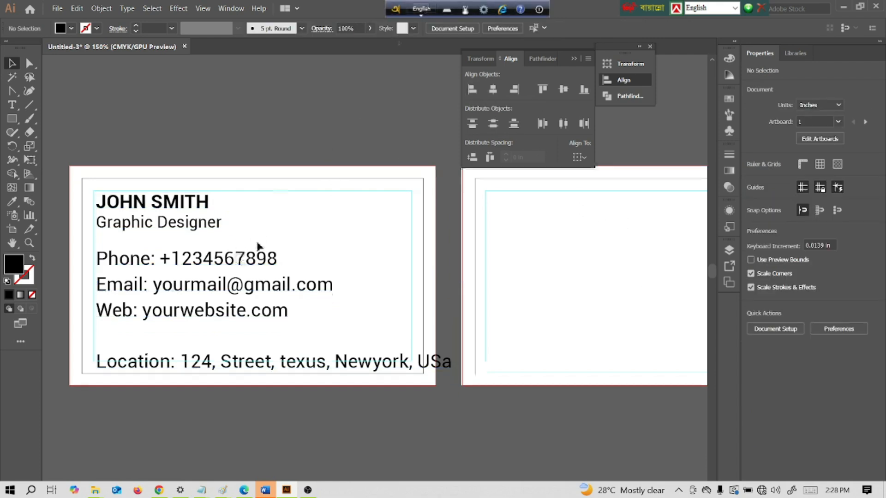
pyautogui.click(239, 265)
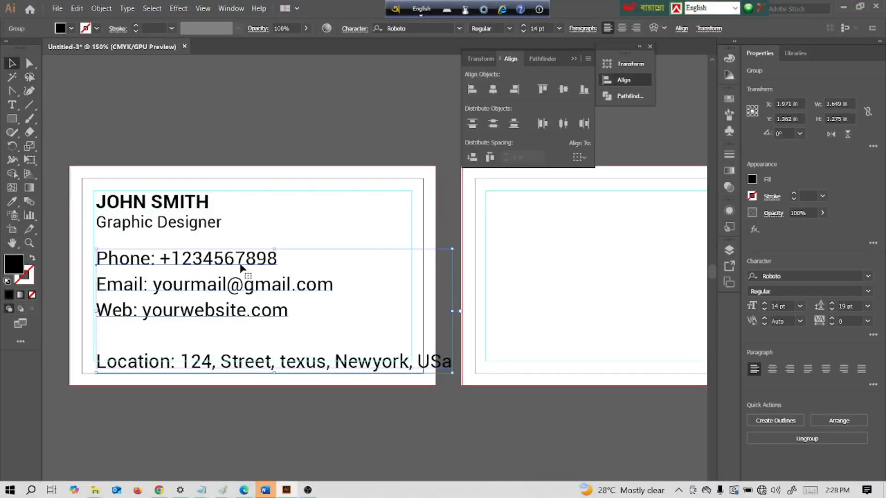
pyautogui.click(558, 28)
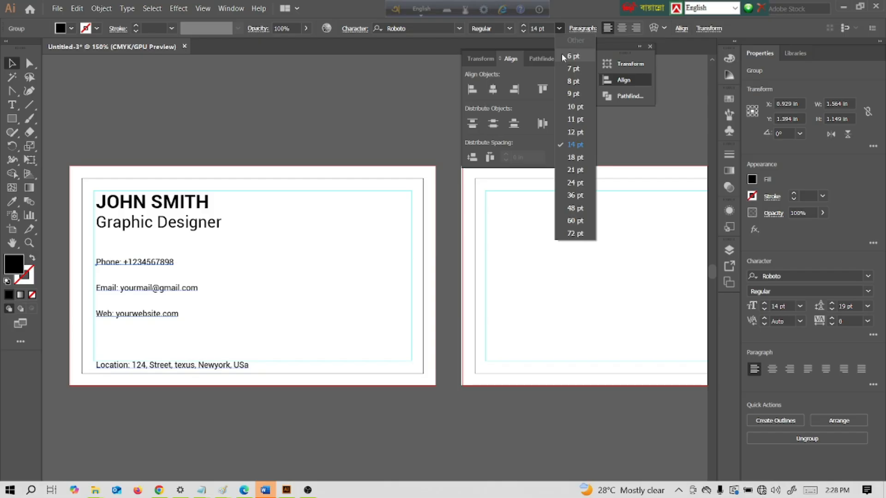
pyautogui.click(573, 81)
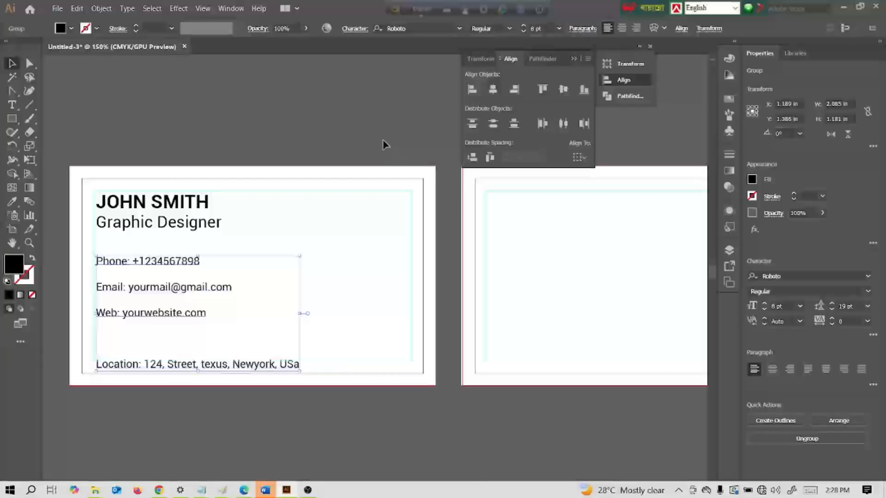
pyautogui.click(372, 131)
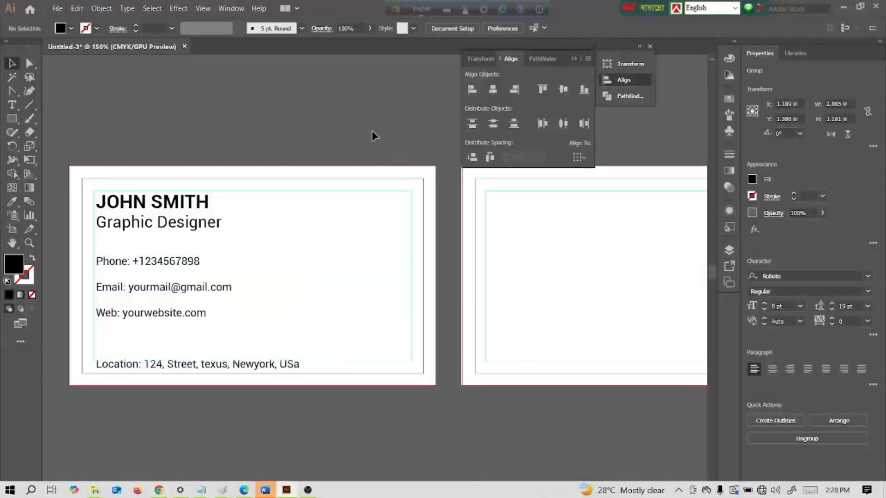
# Move the contact details block up so its location line sits inside the safe-area guide
pyautogui.click(244, 365)
pyautogui.moveTo(241, 367); pyautogui.dragTo(241, 361)
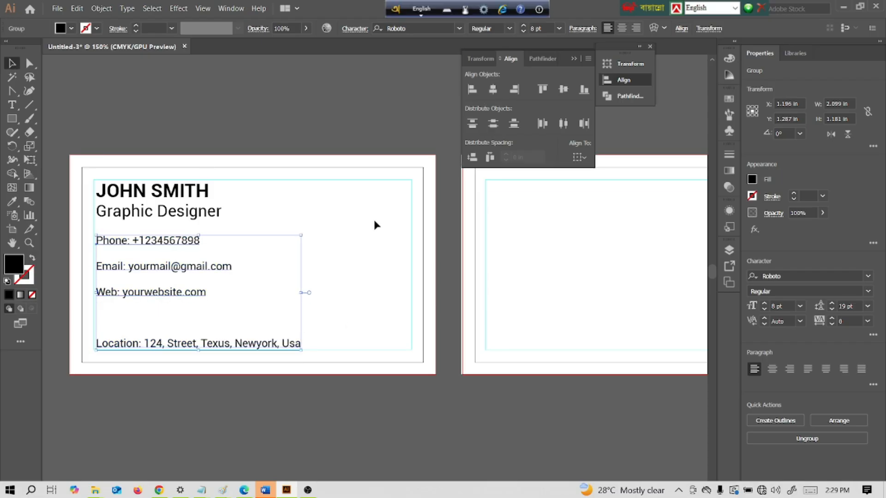
pyautogui.click(374, 221)
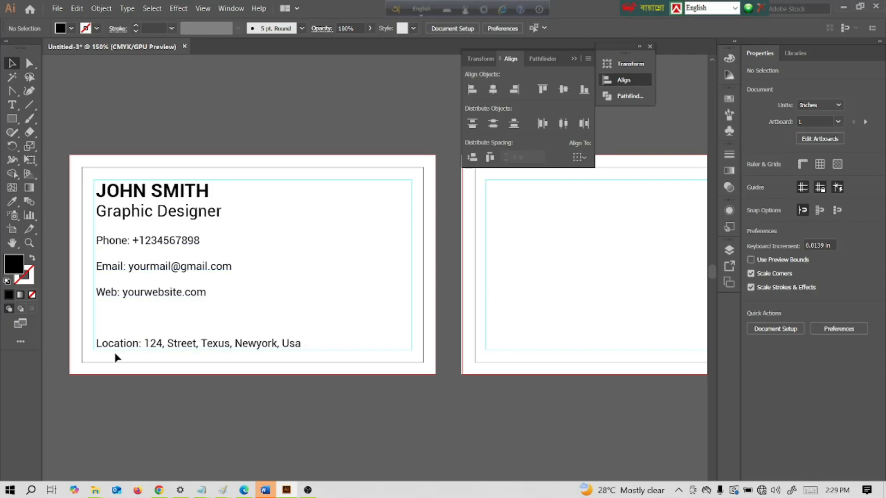
# Load the linked images adobe-express-qr-code, barcode, global red color, communication and phone-call 2 from Downloads for placing
pyautogui.click(57, 9)
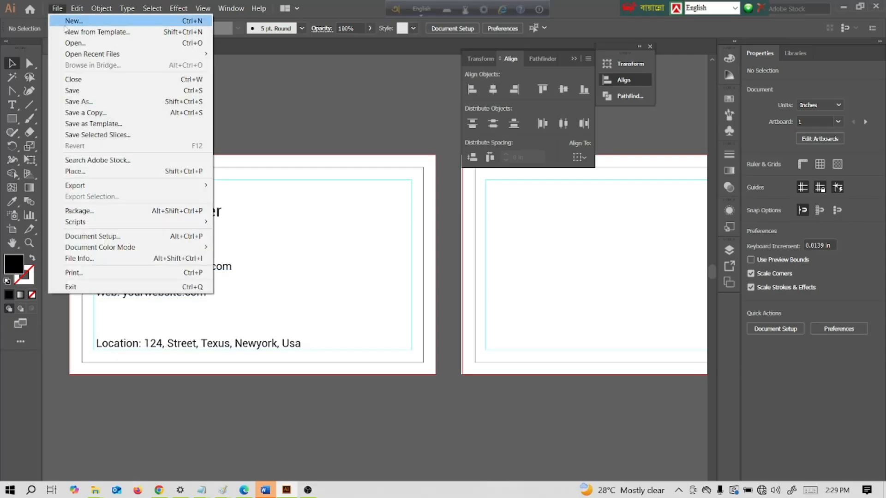
pyautogui.click(87, 171)
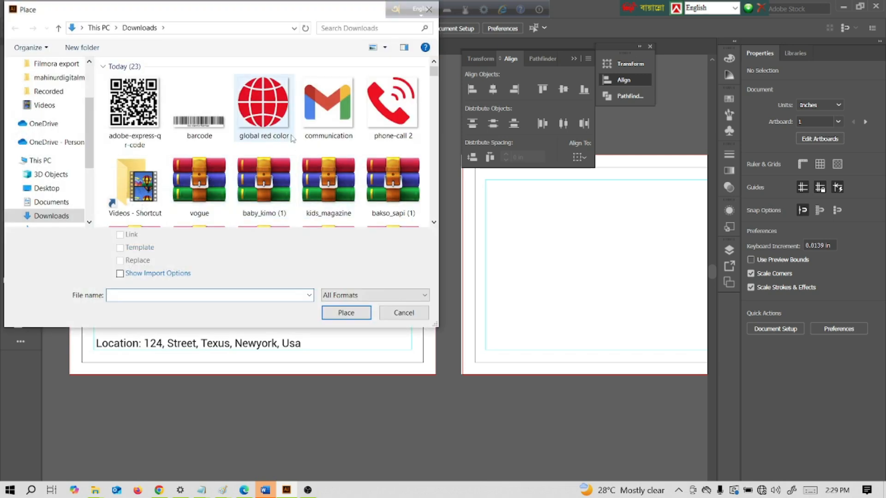
pyautogui.keyDown('shift'); pyautogui.click(391, 99); pyautogui.keyUp('shift')
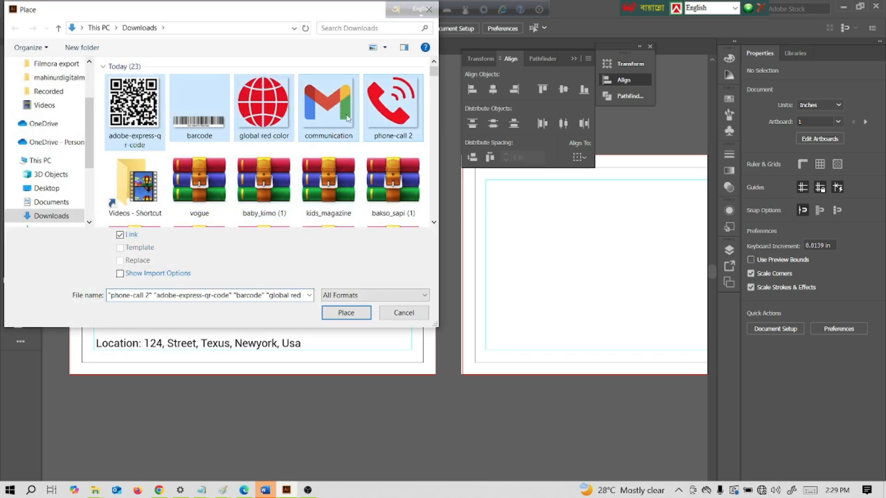
pyautogui.click(392, 99)
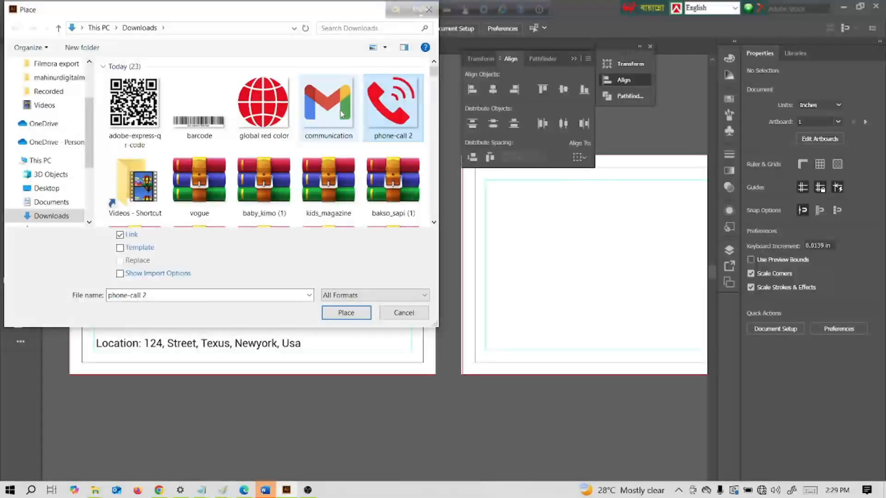
pyautogui.keyDown('ctrl'); pyautogui.click(342, 113); pyautogui.keyUp('ctrl')
pyautogui.keyDown('ctrl'); pyautogui.click(264, 108); pyautogui.keyUp('ctrl')
pyautogui.keyDown('ctrl'); pyautogui.click(199, 110); pyautogui.keyUp('ctrl')
pyautogui.keyDown('ctrl'); pyautogui.click(134, 111); pyautogui.keyUp('ctrl')
pyautogui.click(346, 312)
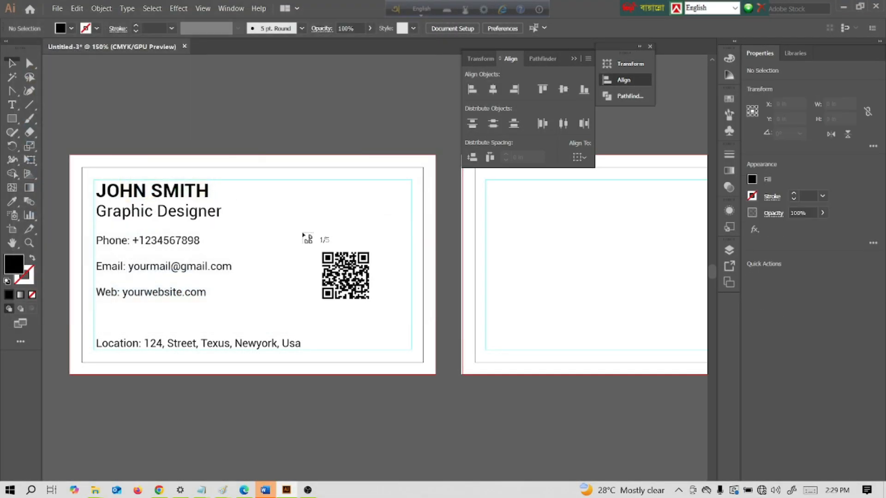
# Place the QR code (about 0.3 in), barcode, globe, mail icon (about 0.35 in) and phone icon (about 0.24 in) in a column below the first artboard
pyautogui.scroll(-5, 323, 232)
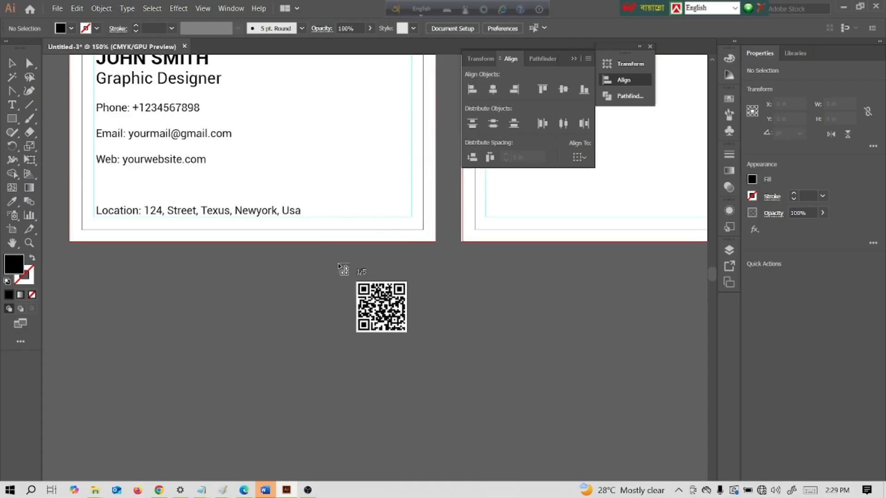
pyautogui.moveTo(345, 256); pyautogui.dragTo(386, 286)
pyautogui.click(344, 295)
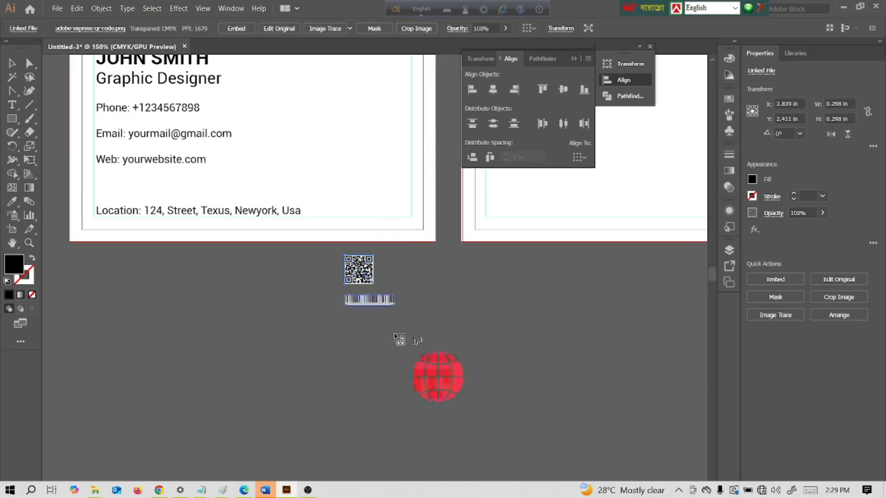
pyautogui.moveTo(349, 324); pyautogui.dragTo(384, 400)
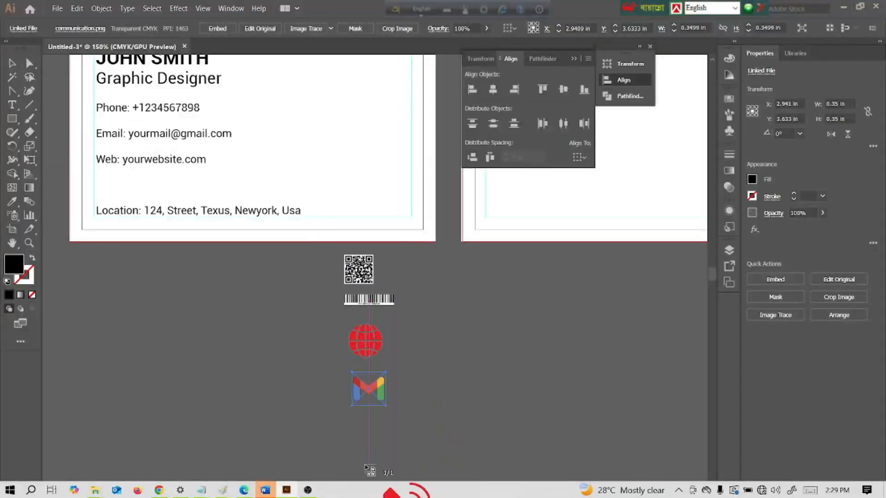
pyautogui.moveTo(344, 430); pyautogui.dragTo(368, 454)
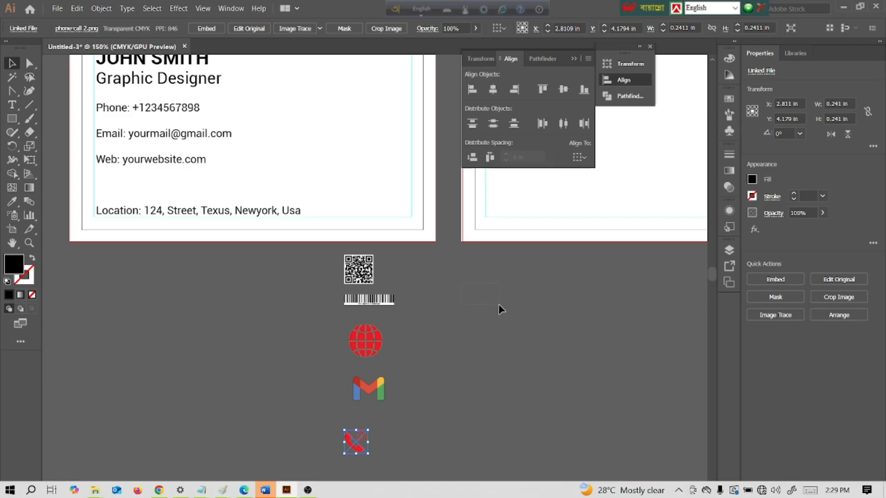
pyautogui.moveTo(498, 304); pyautogui.dragTo(500, 305)
# Ungroup the contact details text block on the first artboard
pyautogui.scroll(2, 459, 338)
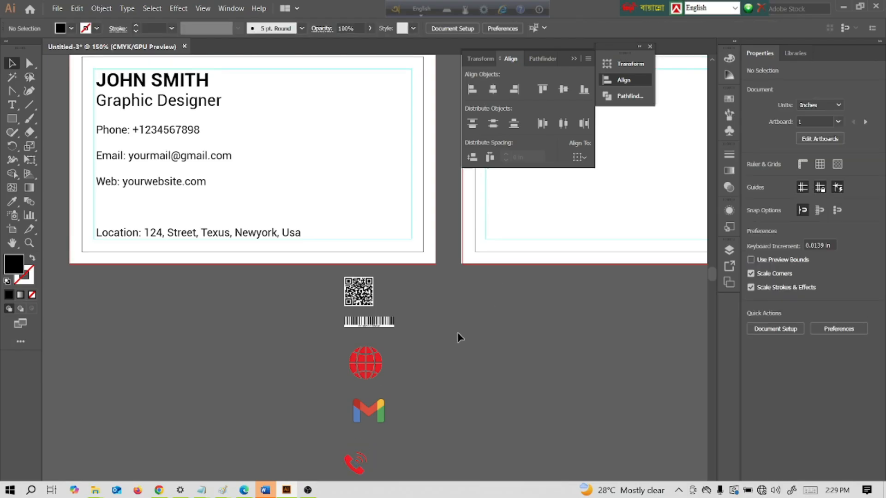
pyautogui.scroll(-1, 459, 338)
pyautogui.scroll(1, 299, 261)
pyautogui.click(126, 131)
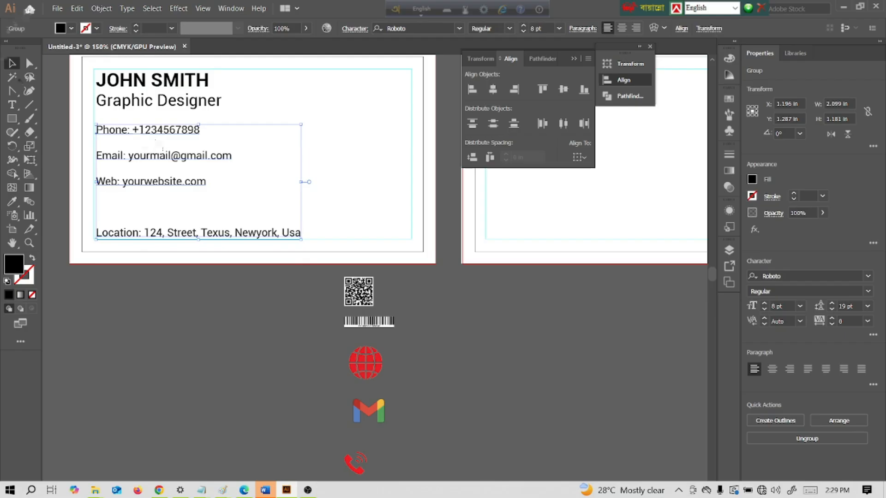
pyautogui.click(102, 8)
pyautogui.click(111, 55)
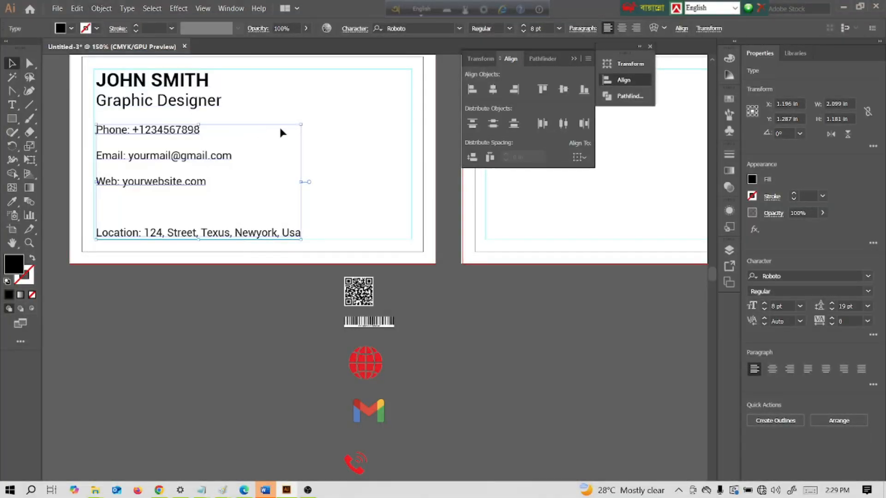
pyautogui.click(309, 107)
pyautogui.click(113, 131)
pyautogui.click(261, 109)
# Remove the "Phone:" label and indent the phone number with spaces to leave room for an icon
pyautogui.click(12, 104)
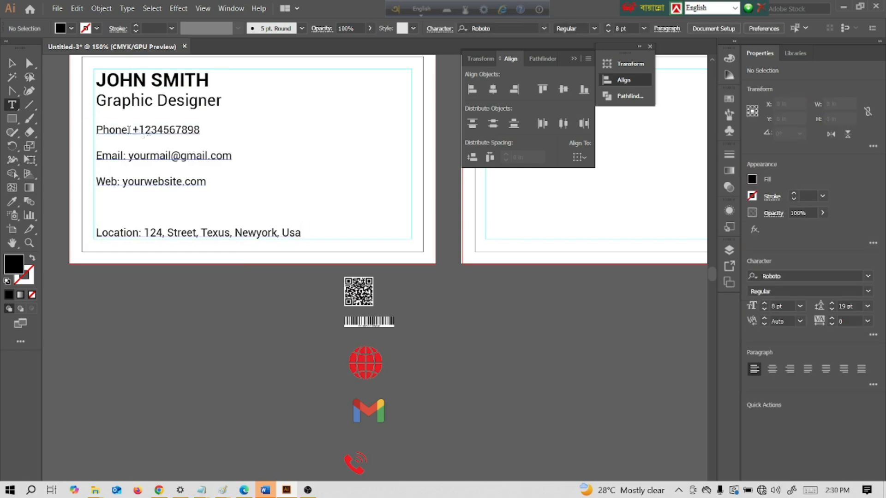
pyautogui.click(129, 130)
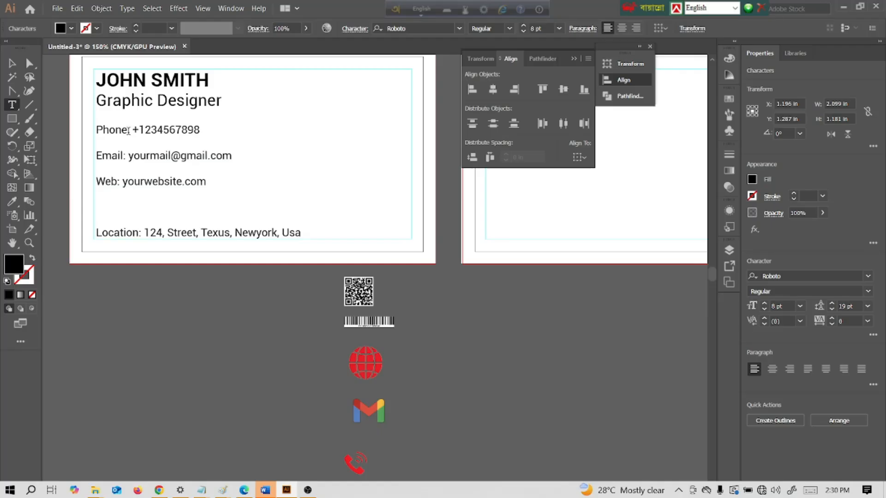
pyautogui.moveTo(131, 131); pyautogui.dragTo(96, 131)
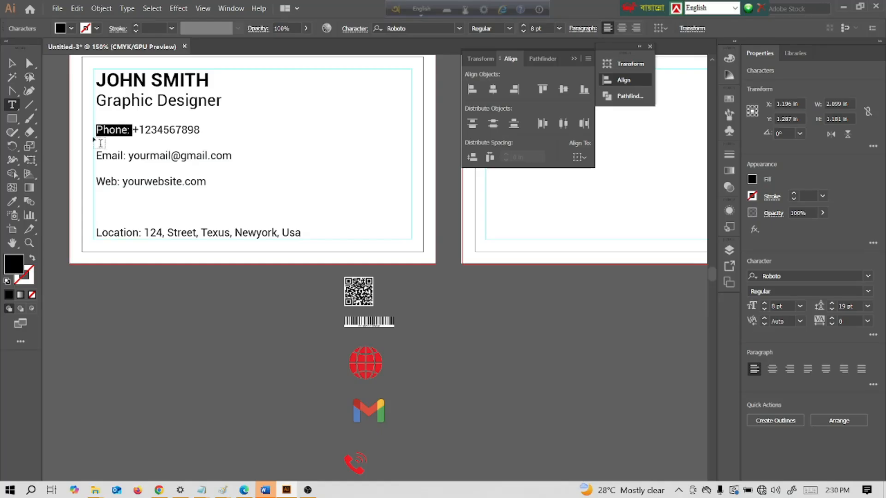
pyautogui.press('BackSpace')
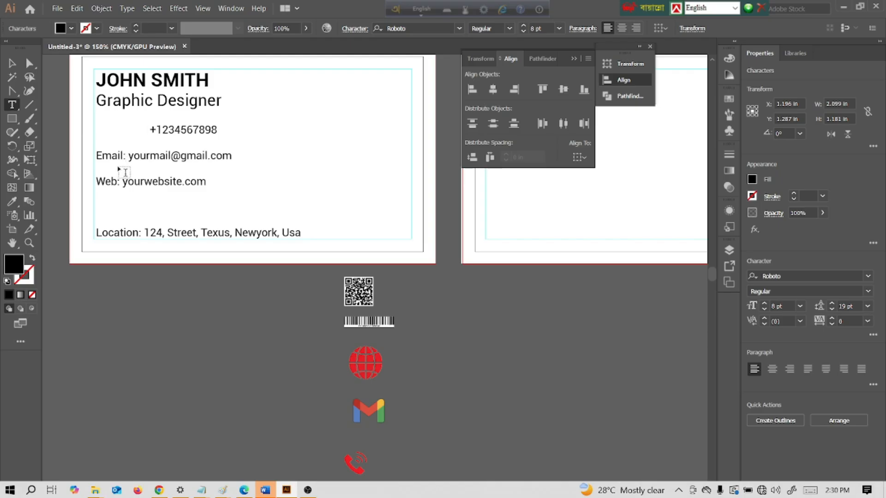
# Remove the "Email:" label and indent the e-mail address with spaces beneath the phone number
pyautogui.press('BackSpace')
pyautogui.press('BackSpace')
pyautogui.press('BackSpace')
pyautogui.press('BackSpace')
pyautogui.press('BackSpace')
pyautogui.press('BackSpace')
pyautogui.press('BackSpace')
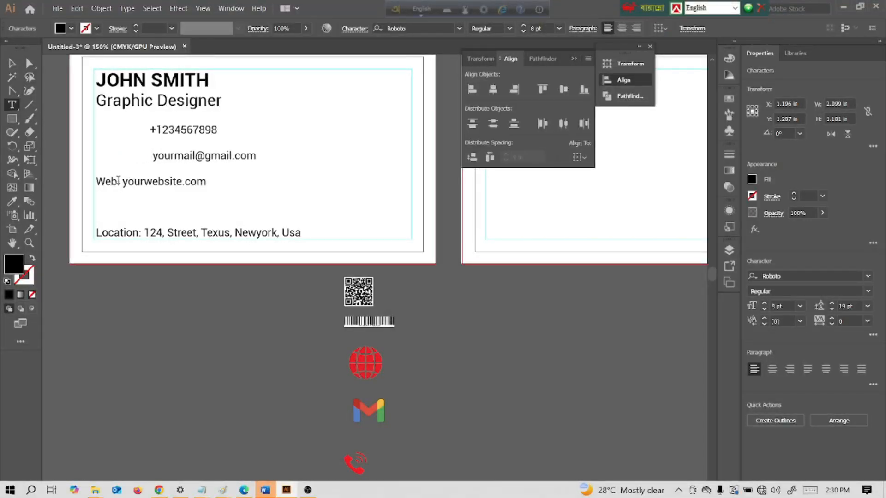
# Remove the "Web:" label, indent yourwebsite.com with spaces to line up with the e-mail address, and finish text editing
pyautogui.click(122, 182)
pyautogui.press('BackSpace')
pyautogui.press('BackSpace')
pyautogui.press('BackSpace')
pyautogui.press('BackSpace')
pyautogui.press('BackSpace')
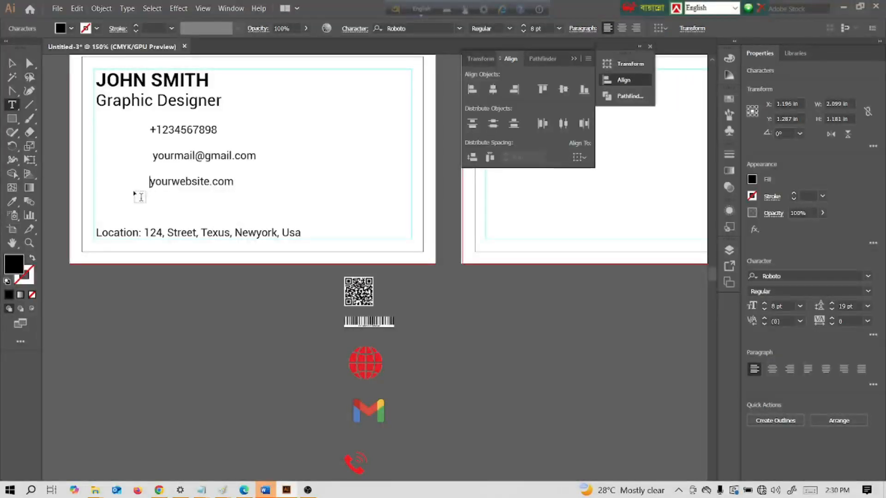
pyautogui.click(12, 62)
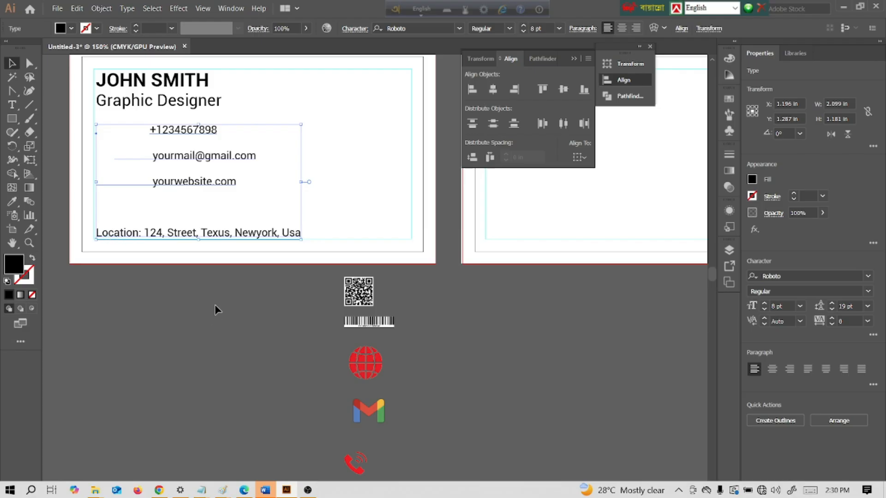
# Move the phone, Gmail and globe icons onto the first artboard, stacked beside their matching contact lines
pyautogui.moveTo(356, 467); pyautogui.dragTo(111, 144)
pyautogui.click(129, 180)
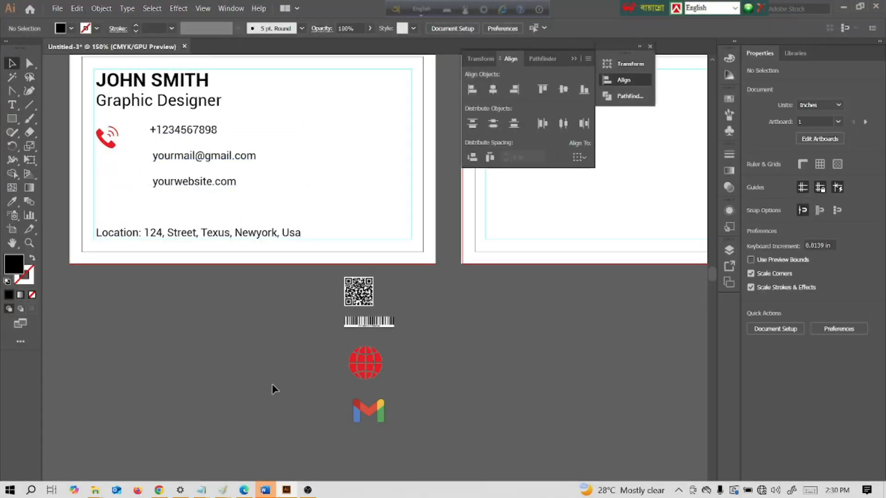
pyautogui.moveTo(368, 415); pyautogui.dragTo(110, 167)
pyautogui.click(195, 321)
pyautogui.moveTo(372, 370); pyautogui.dragTo(121, 203)
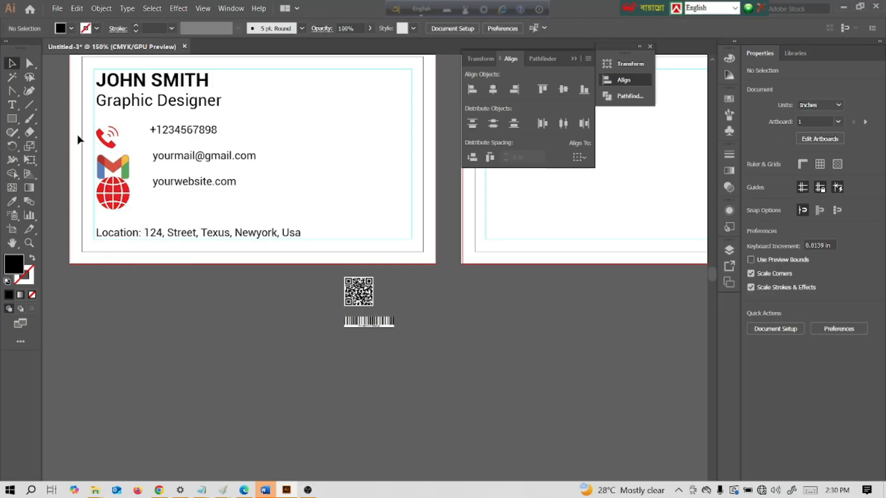
# Embed the phone icon image and set the Gmail icon's width and height to 0.241 in
pyautogui.click(107, 137)
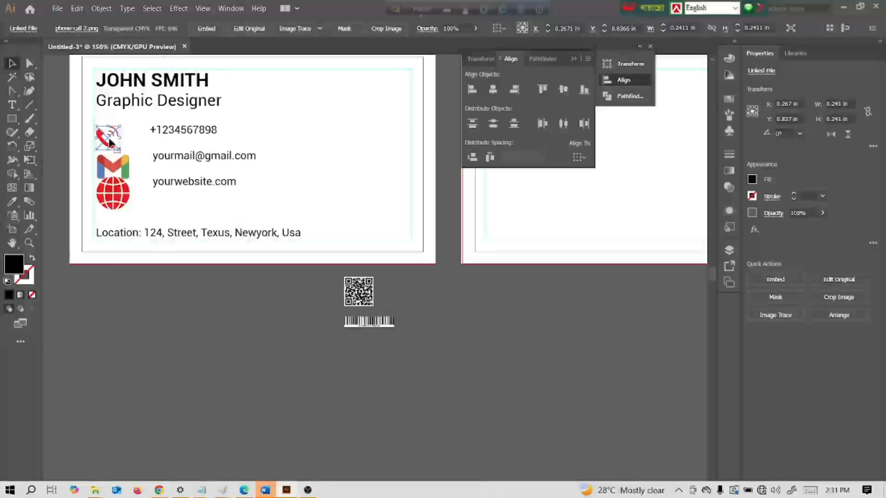
pyautogui.click(207, 28)
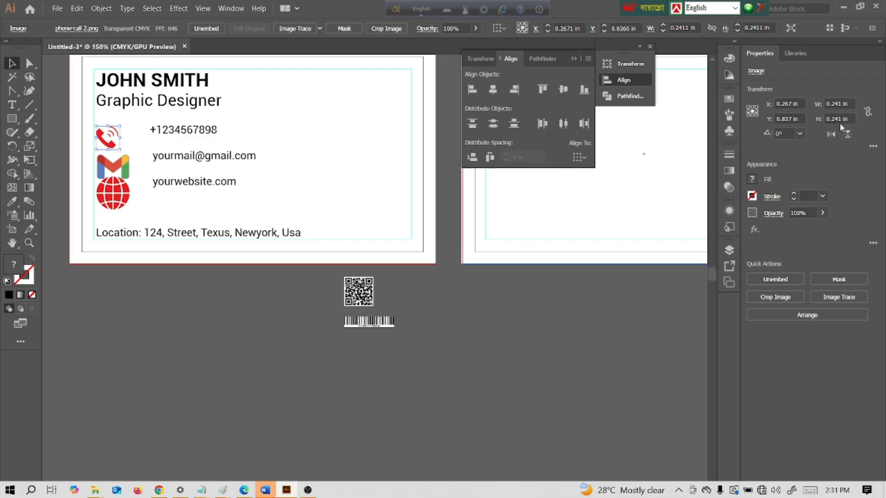
pyautogui.click(109, 171)
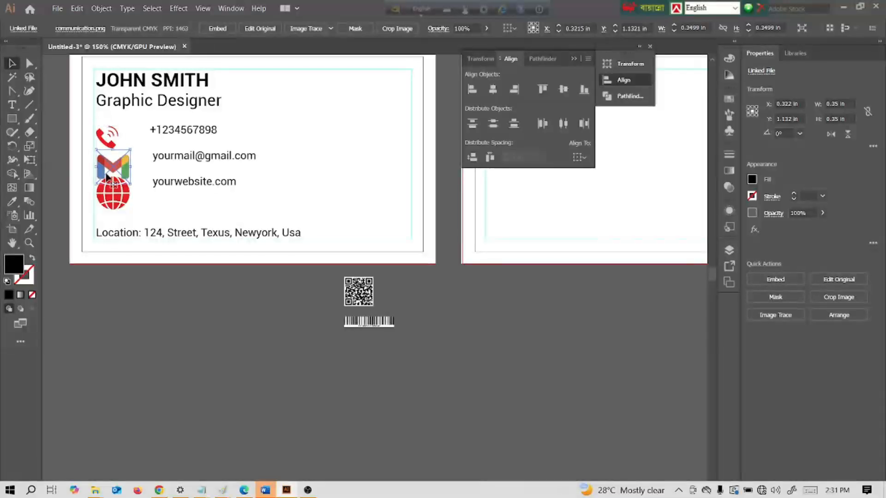
pyautogui.click(840, 104)
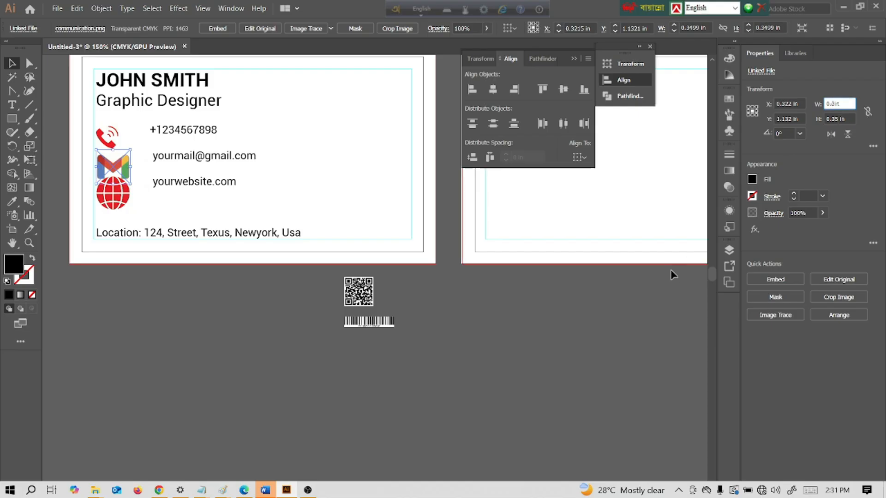
pyautogui.write('0.241')
pyautogui.click(838, 119)
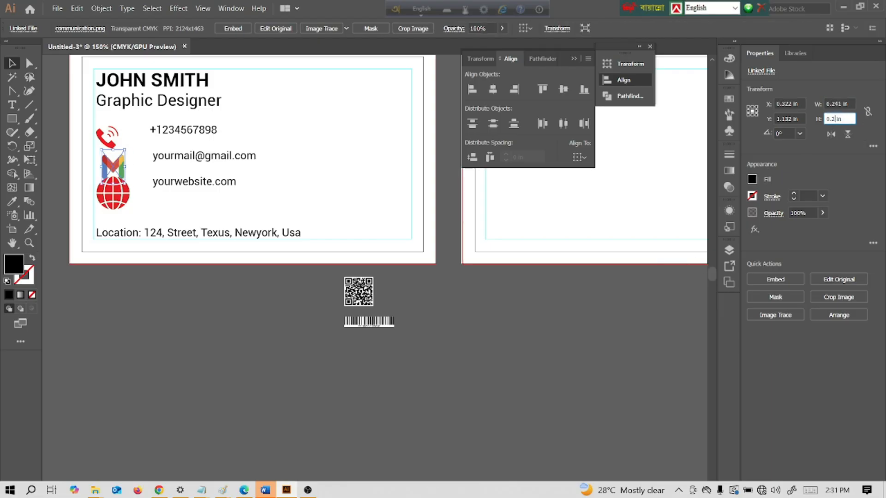
pyautogui.press('Return')
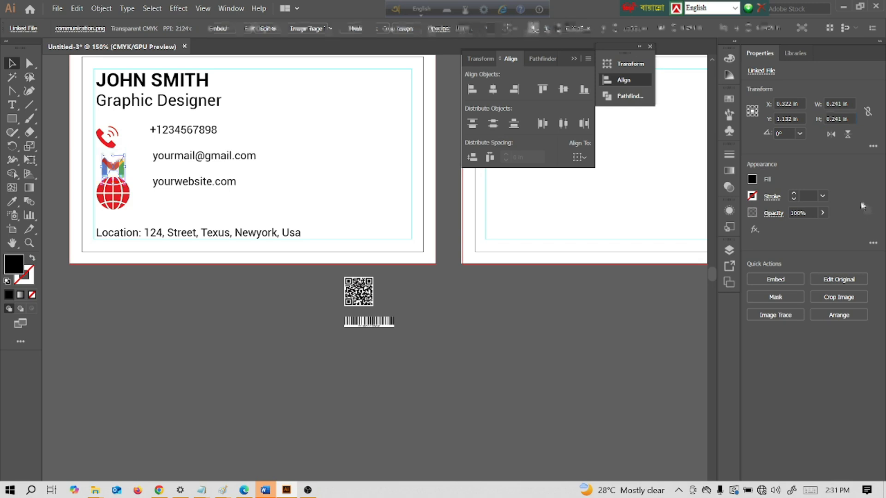
# Line up the Gmail icon beneath the phone icon along the safe-area guide
pyautogui.click(203, 190)
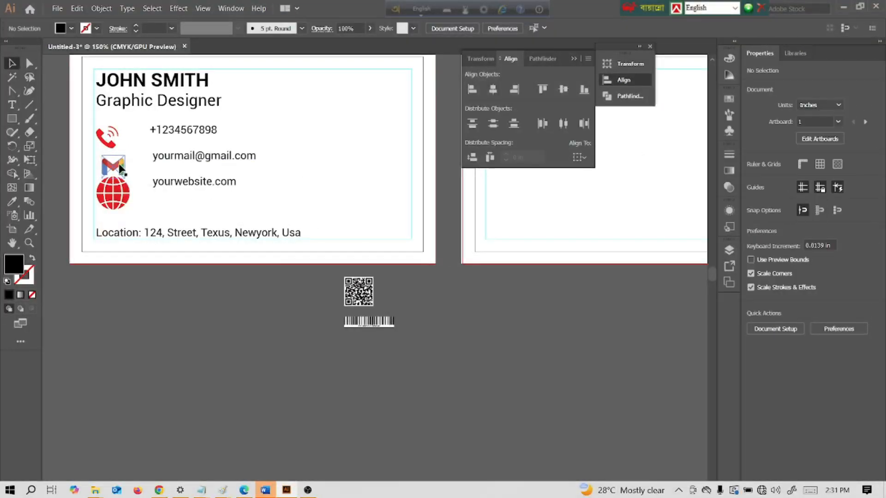
pyautogui.moveTo(115, 167); pyautogui.dragTo(112, 168)
pyautogui.click(113, 299)
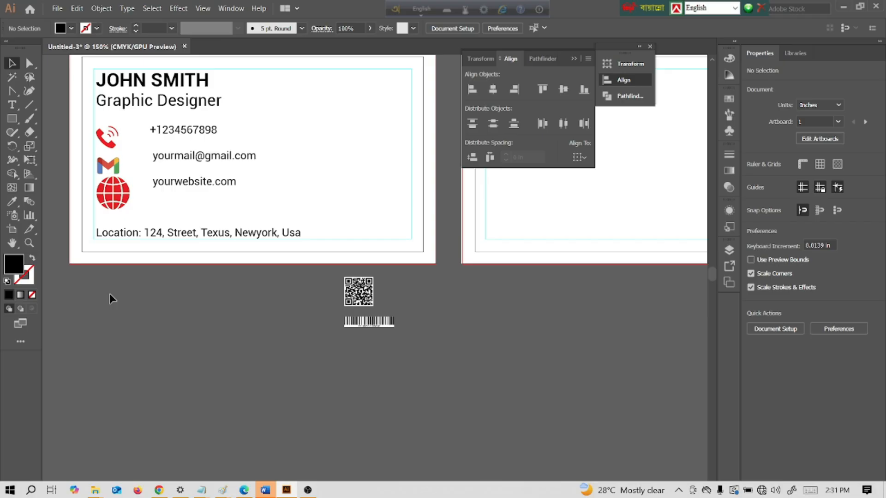
# Resize the globe icon to 0.241 in wide with a matching height and line it up beneath the Gmail icon
pyautogui.click(116, 196)
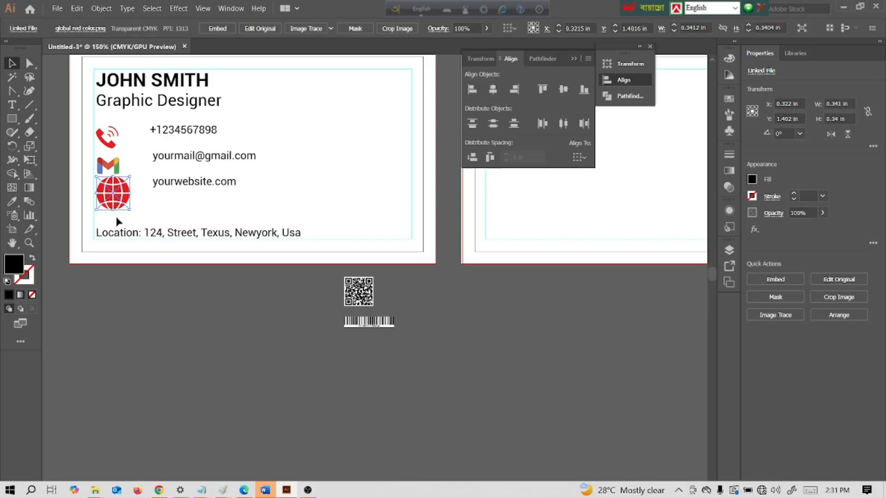
pyautogui.click(841, 103)
pyautogui.moveTo(837, 104); pyautogui.dragTo(832, 105)
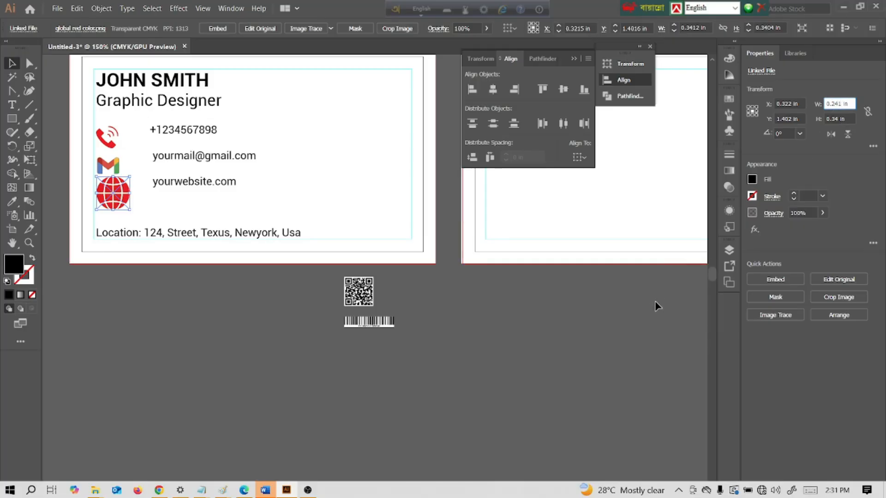
pyautogui.click(837, 118)
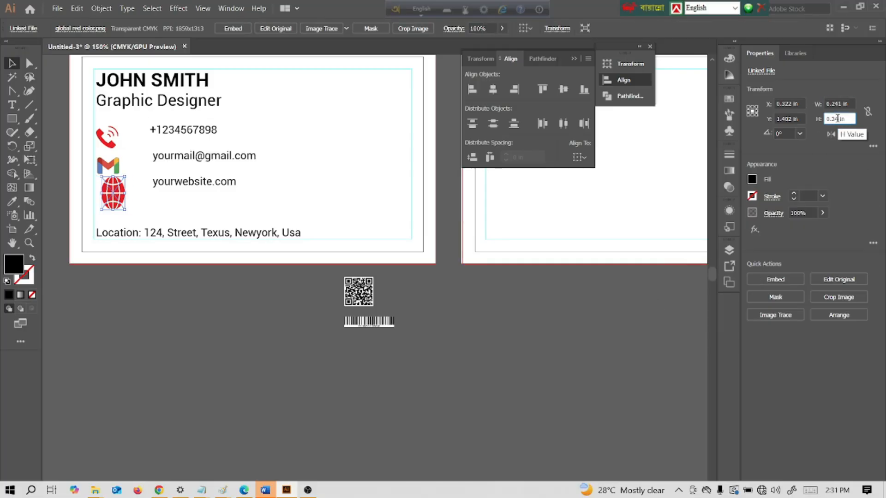
pyautogui.write('2')
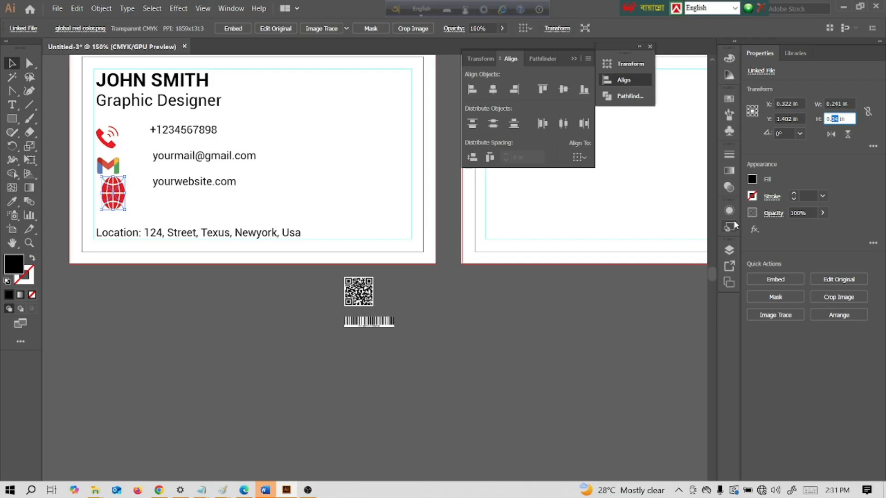
pyautogui.click(861, 167)
pyautogui.click(150, 203)
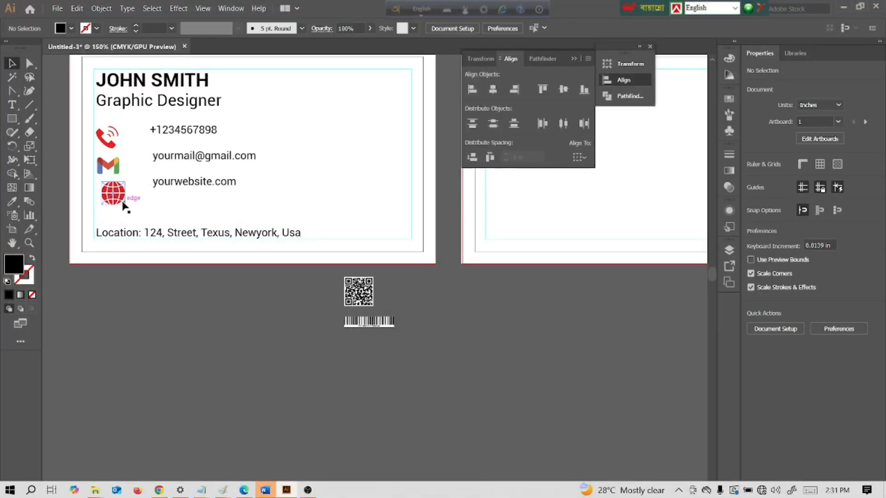
pyautogui.moveTo(110, 195); pyautogui.dragTo(109, 195)
pyautogui.click(257, 197)
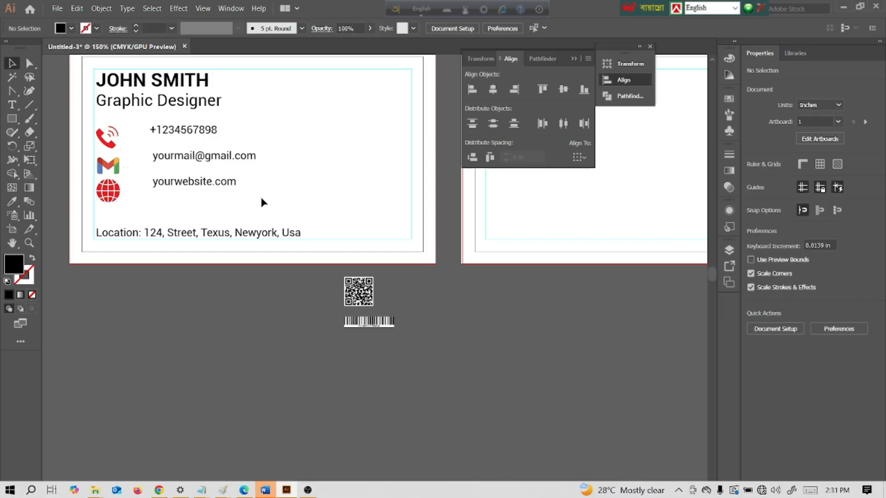
pyautogui.click(116, 235)
pyautogui.click(154, 295)
pyautogui.click(119, 238)
pyautogui.click(157, 306)
pyautogui.click(132, 241)
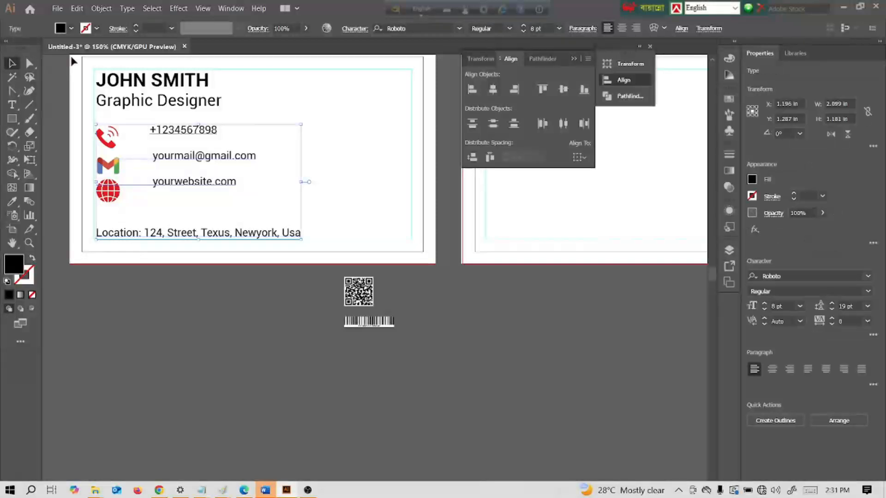
pyautogui.click(95, 9)
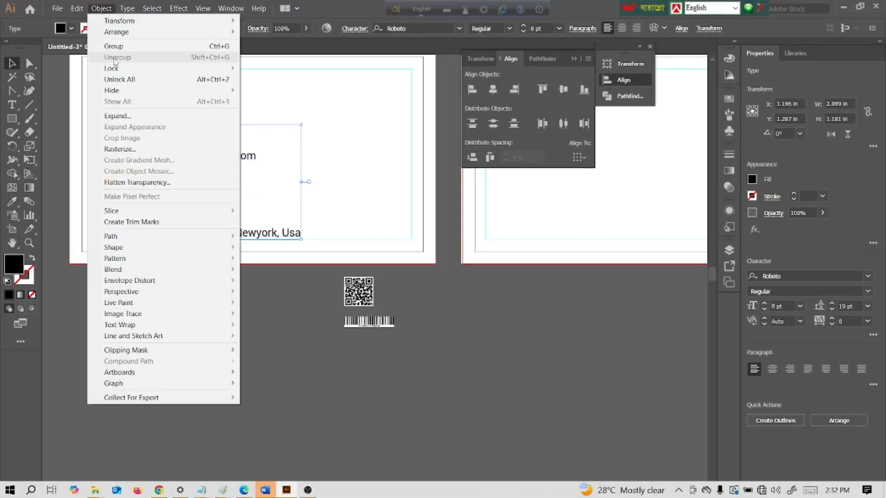
pyautogui.click(351, 166)
# Remove the "Location:" label and indent the address line with spaces, keeping the blank line above it
pyautogui.click(12, 105)
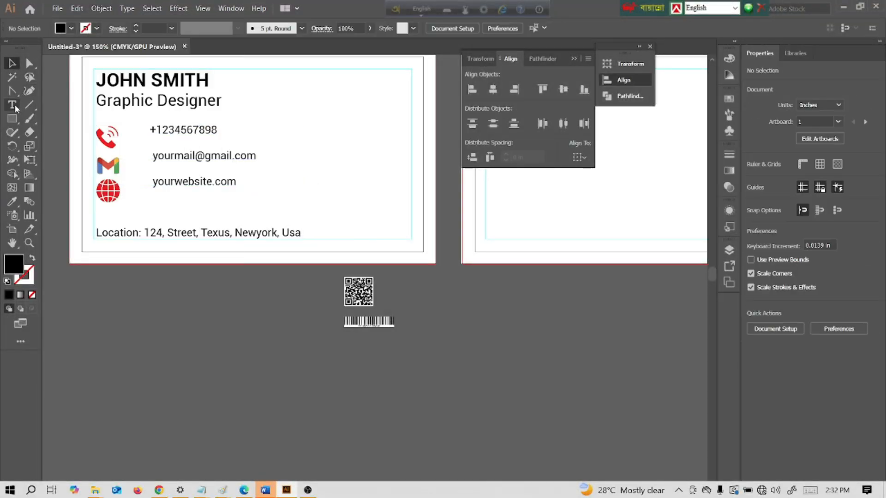
pyautogui.click(144, 232)
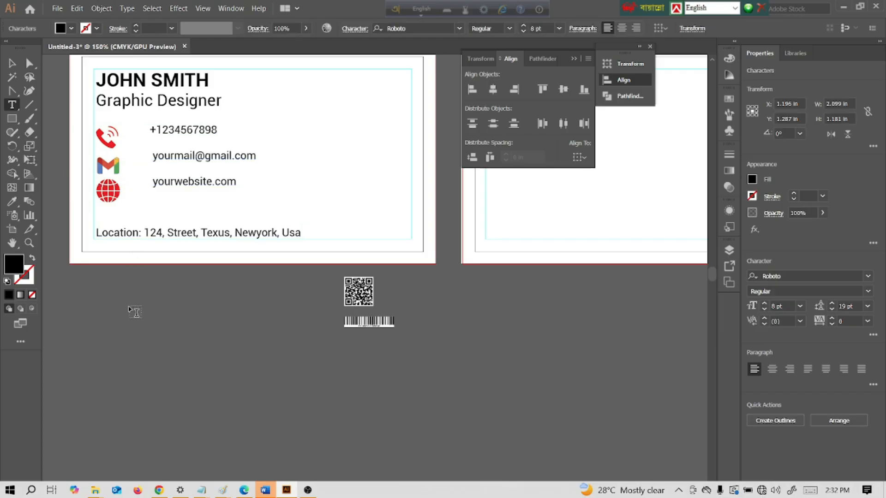
pyautogui.press('BackSpace')
pyautogui.press('BackSpace')
pyautogui.press('BackSpace')
pyautogui.press('BackSpace')
pyautogui.press('BackSpace')
pyautogui.press('BackSpace')
pyautogui.press('BackSpace')
pyautogui.press('BackSpace')
pyautogui.press('BackSpace')
pyautogui.press('BackSpace')
pyautogui.press('BackSpace')
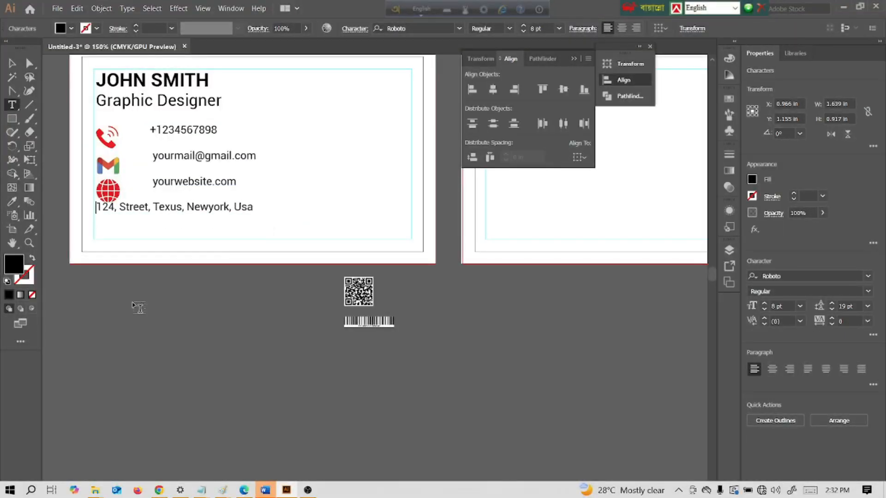
pyautogui.press('Return')
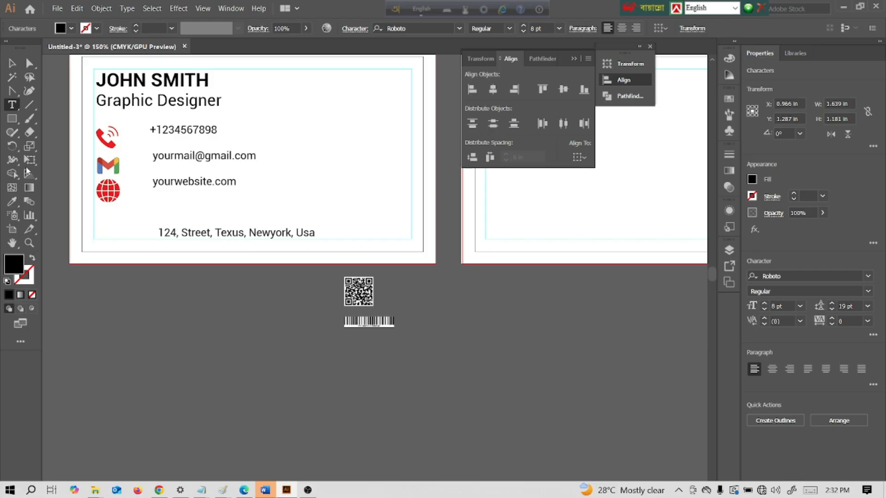
# Place the location pin image pin.png from the Downloads folder beside the address line, beneath the globe icon
pyautogui.click(56, 9)
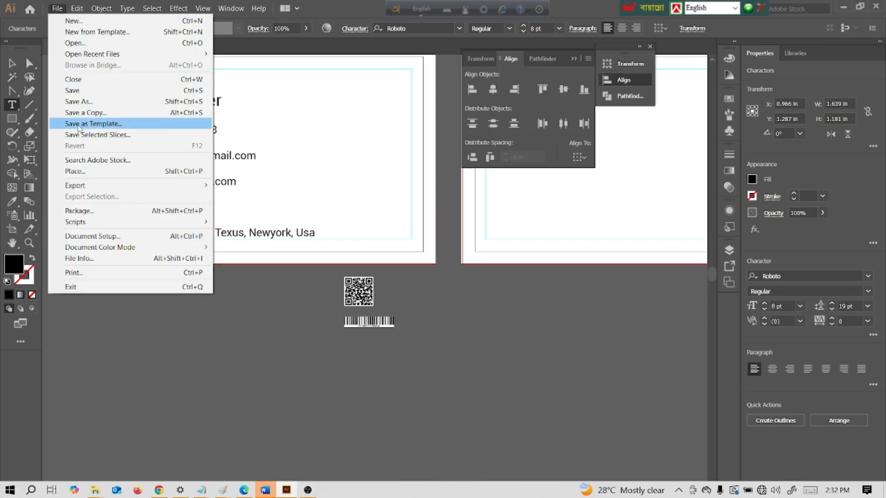
pyautogui.click(87, 172)
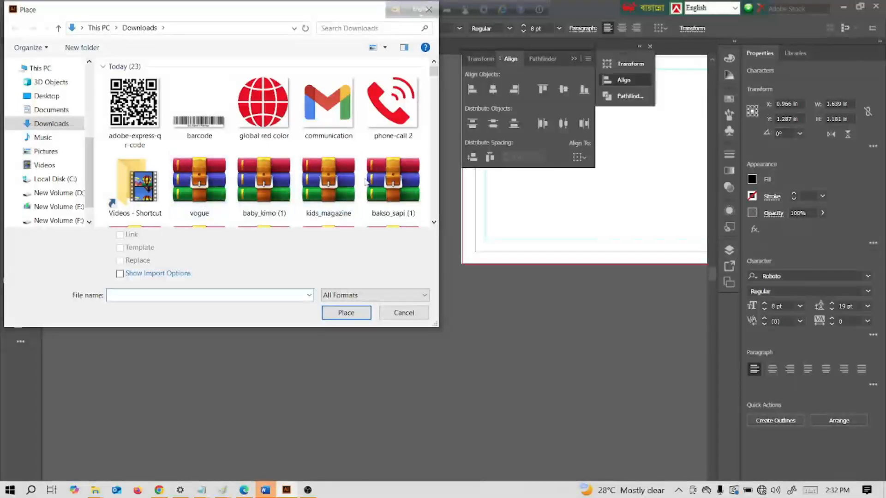
pyautogui.moveTo(434, 74); pyautogui.dragTo(436, 162)
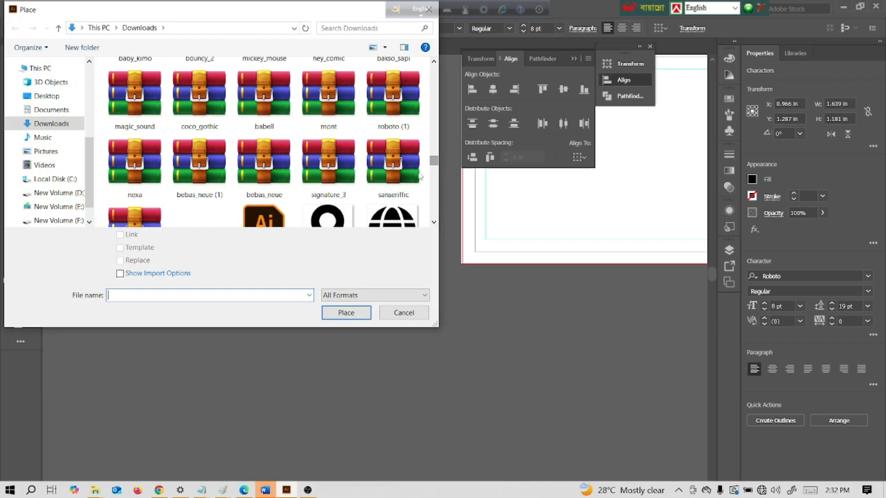
pyautogui.click(336, 220)
pyautogui.click(346, 312)
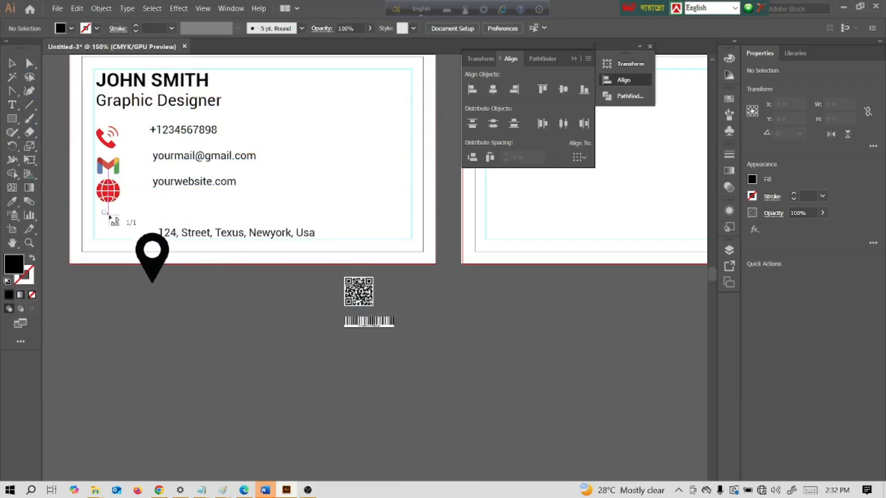
pyautogui.moveTo(132, 233); pyautogui.dragTo(143, 231)
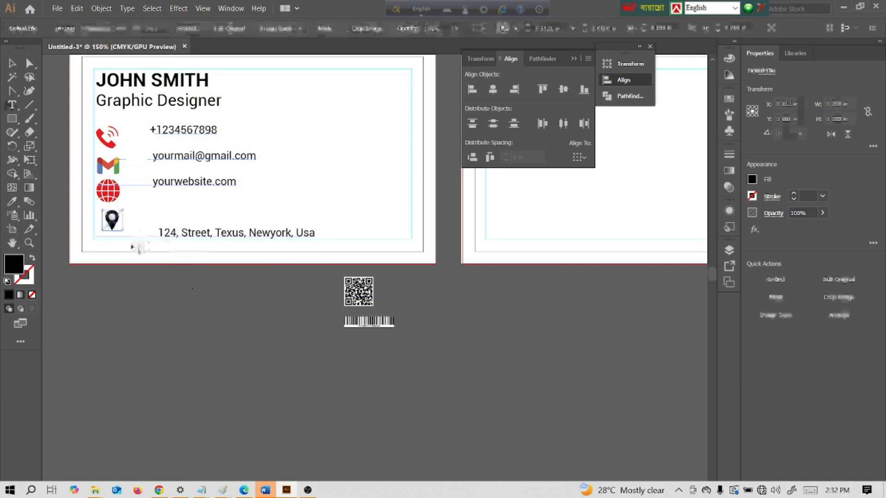
# Set the location pin icon's width and height to 0.241 in
pyautogui.click(843, 103)
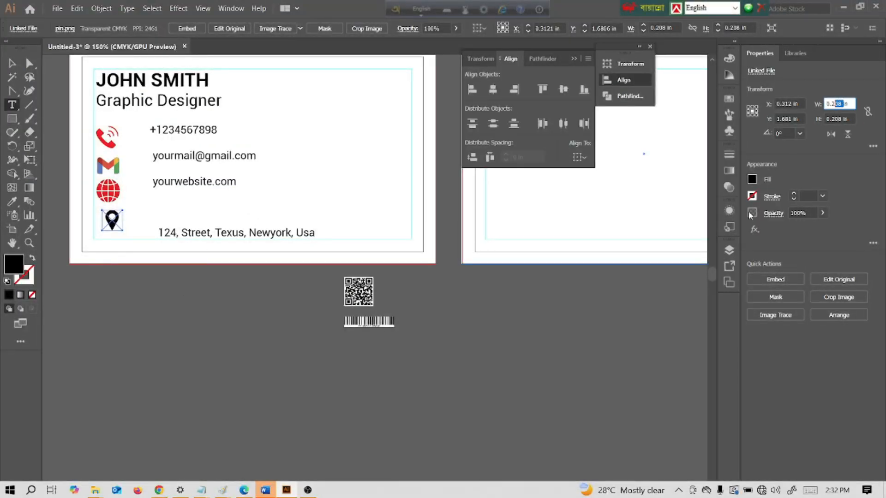
pyautogui.write('41')
pyautogui.click(840, 119)
pyautogui.write('4')
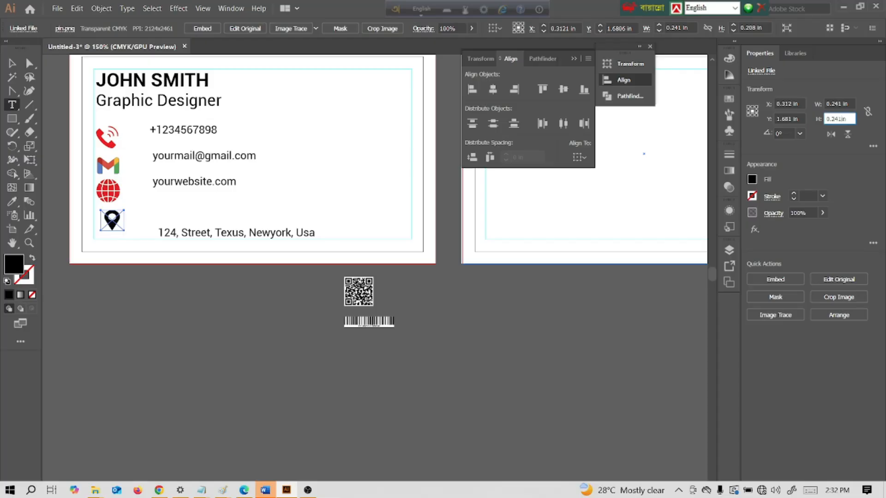
pyautogui.press('Return')
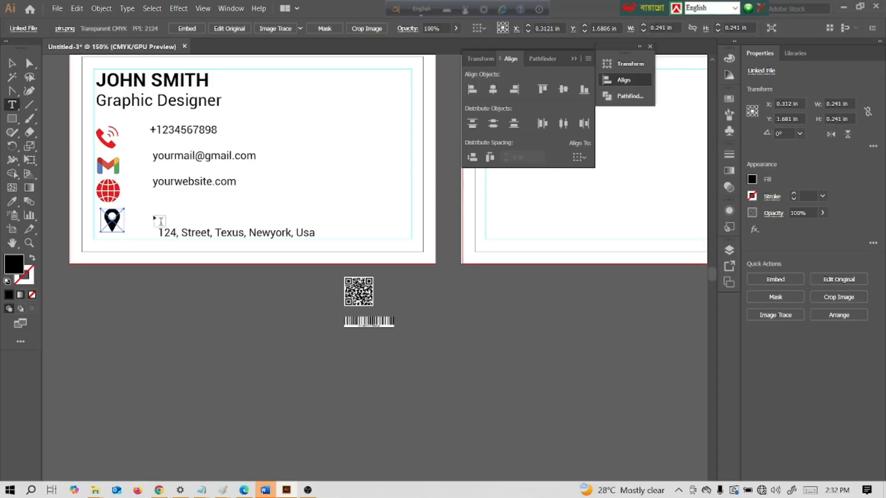
# Reposition the location pin icon beneath the globe icon, level with the address line, and deselect it
pyautogui.click(12, 63)
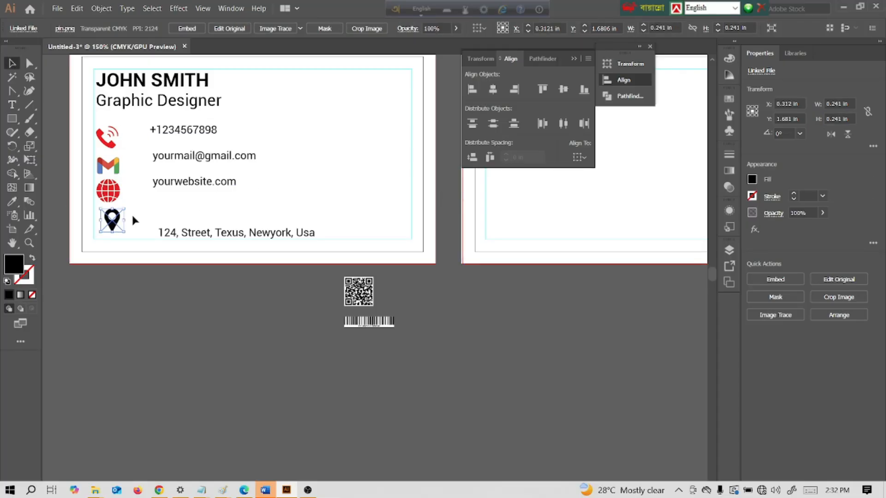
pyautogui.moveTo(112, 221); pyautogui.dragTo(108, 221)
pyautogui.click(101, 280)
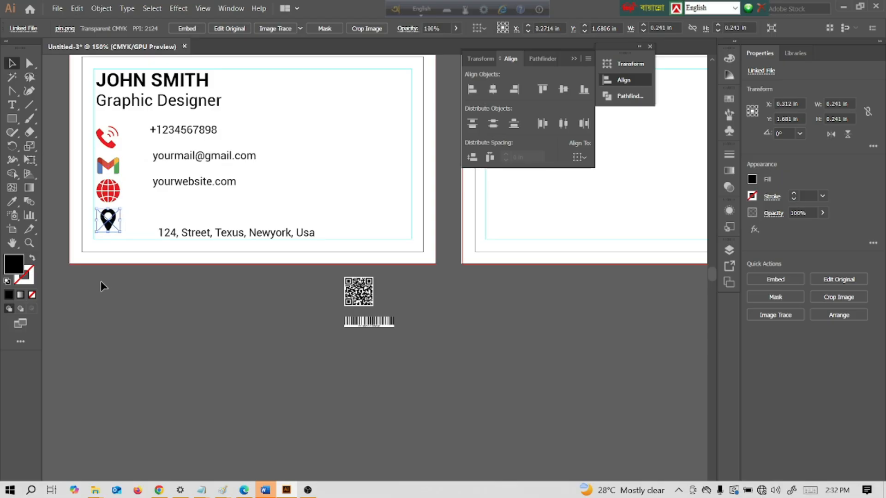
pyautogui.moveTo(108, 217); pyautogui.dragTo(113, 227)
pyautogui.click(130, 292)
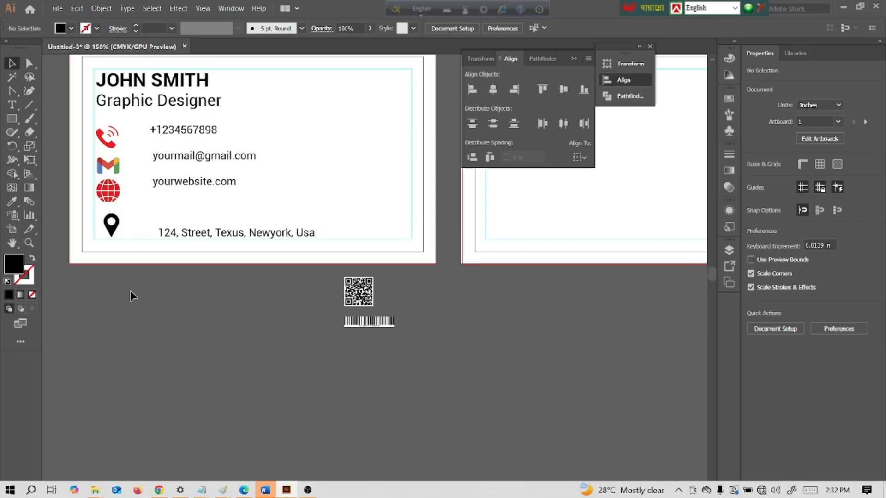
# Left-align the name and title group with the phone, mail, globe and location pin icons, then deselect them
pyautogui.scroll(2, 131, 292)
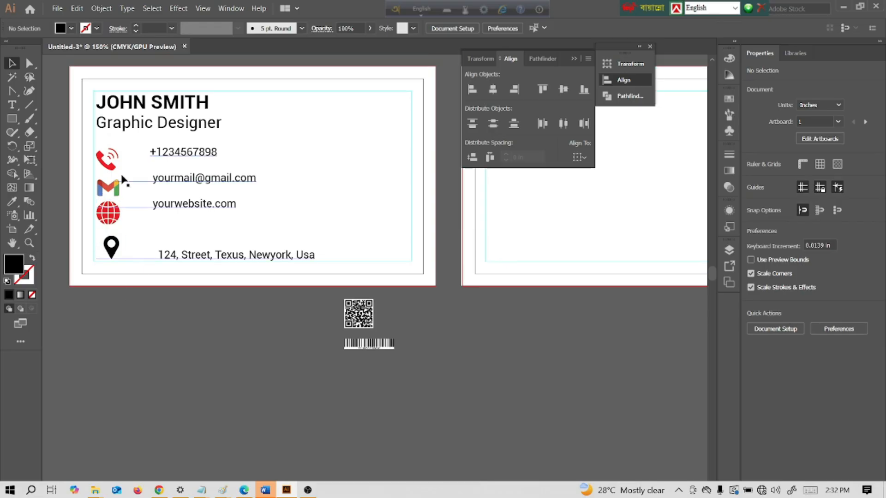
pyautogui.click(104, 121)
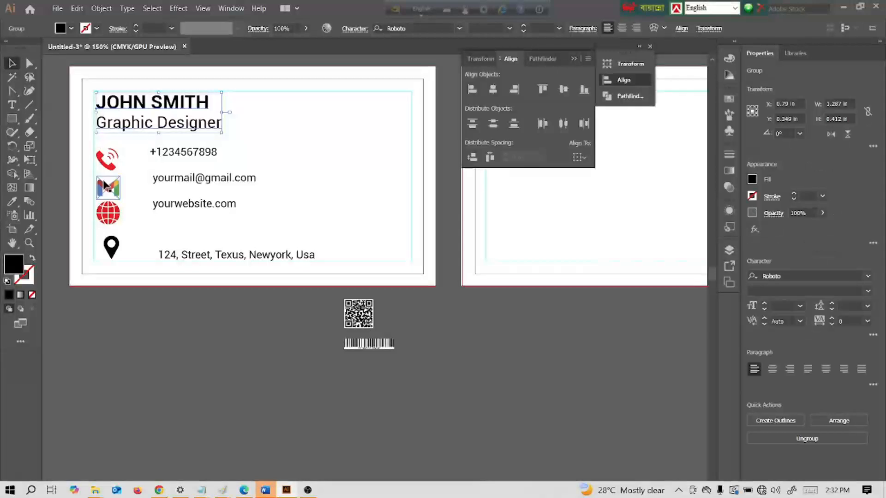
pyautogui.click(109, 161)
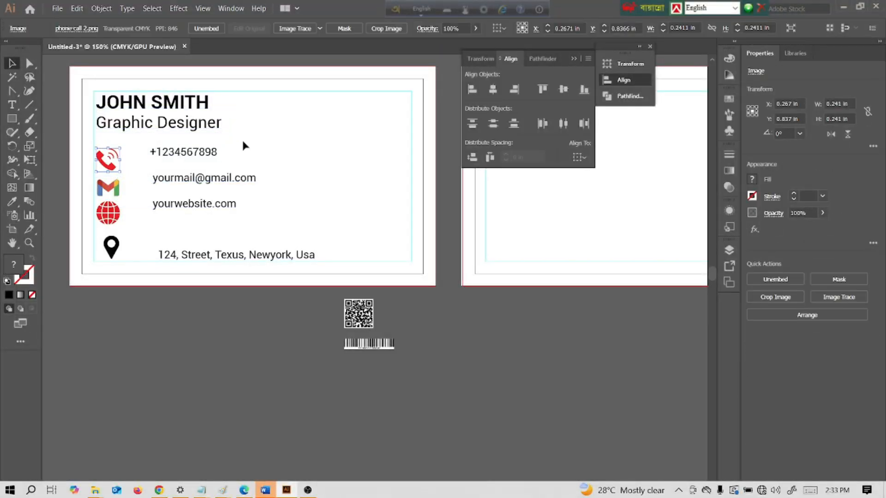
pyautogui.click(261, 138)
pyautogui.click(145, 122)
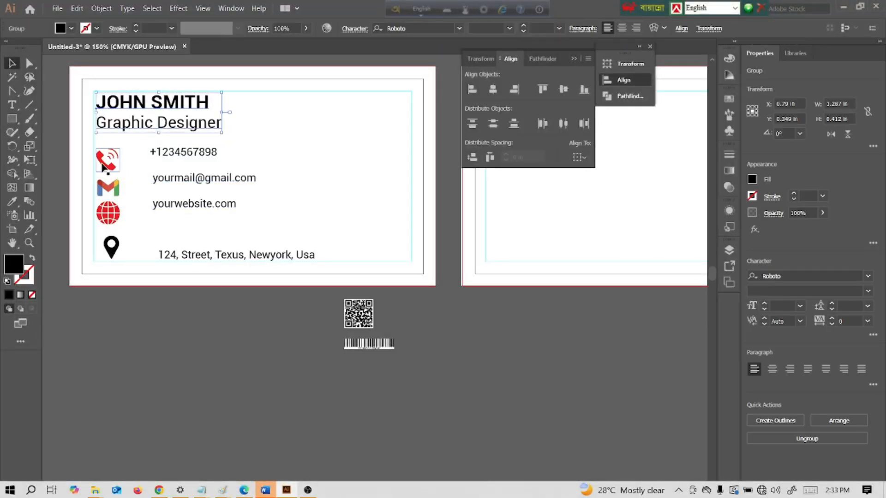
pyautogui.keyDown('shift'); pyautogui.click(107, 166); pyautogui.keyUp('shift')
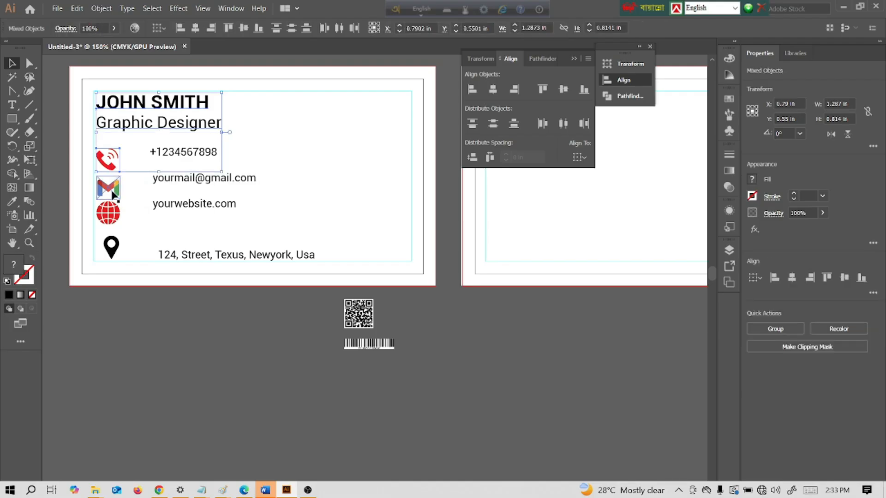
pyautogui.keyDown('shift'); pyautogui.click(112, 192); pyautogui.keyUp('shift')
pyautogui.keyDown('shift'); pyautogui.click(111, 215); pyautogui.keyUp('shift')
pyautogui.keyDown('shift'); pyautogui.click(113, 247); pyautogui.keyUp('shift')
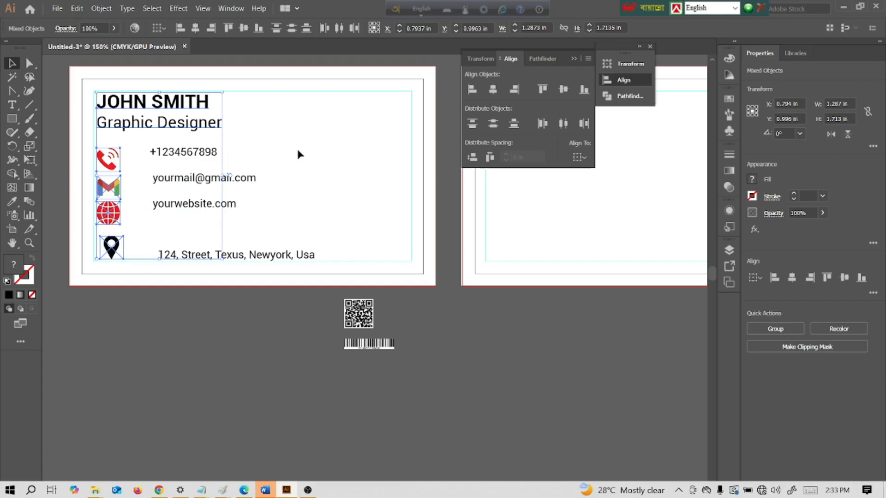
pyautogui.click(476, 94)
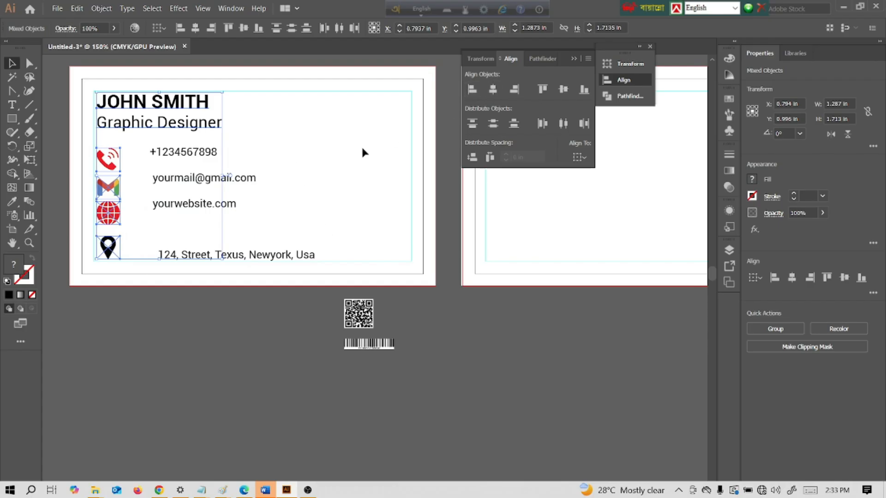
pyautogui.click(349, 149)
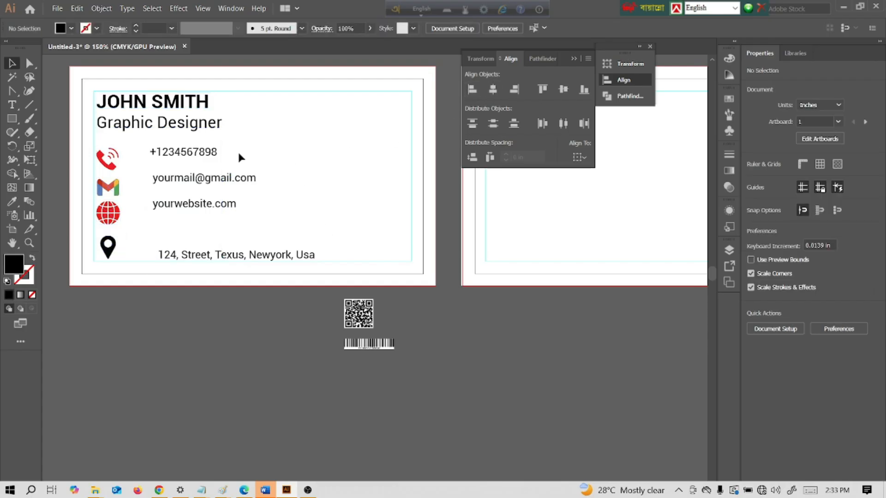
pyautogui.click(201, 153)
pyautogui.click(344, 130)
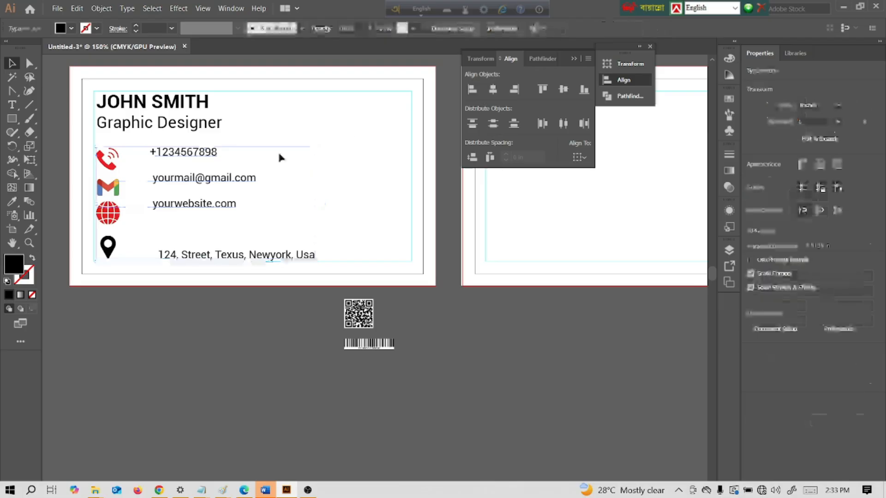
pyautogui.click(212, 161)
pyautogui.click(101, 9)
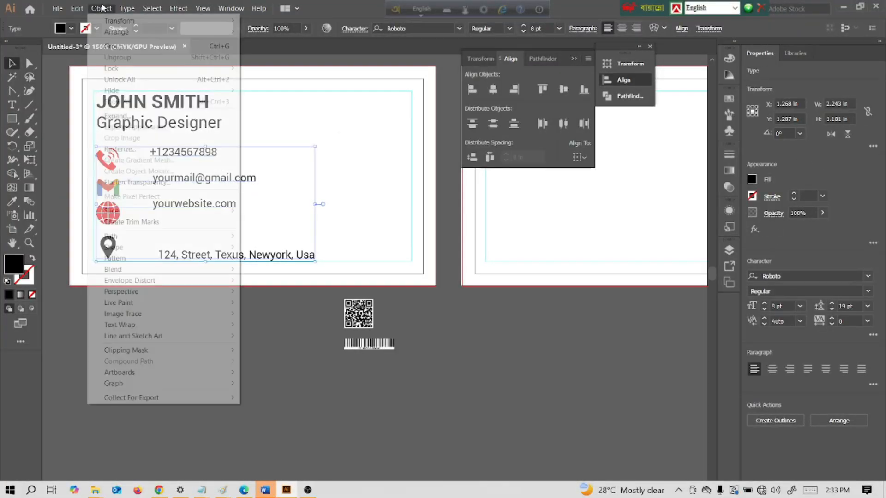
pyautogui.click(345, 125)
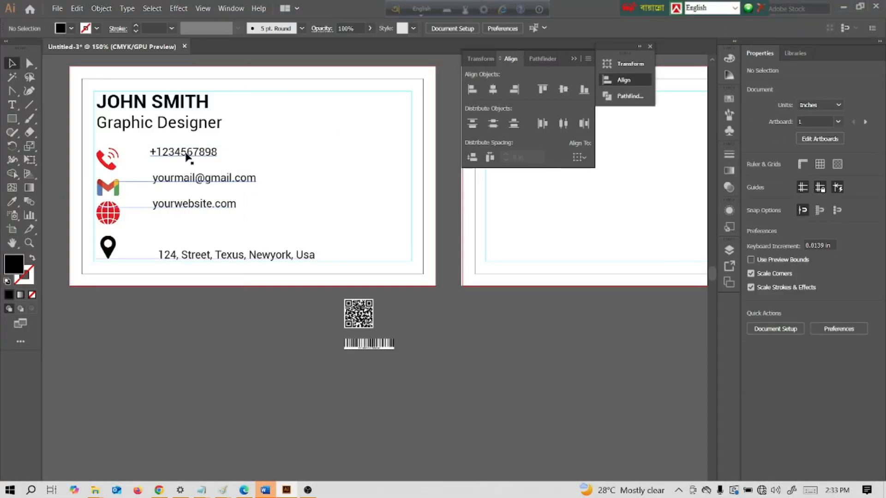
# Move the contact details text block closer to the icon column and slightly down, then deselect it
pyautogui.moveTo(185, 154); pyautogui.dragTo(180, 155)
pyautogui.click(331, 198)
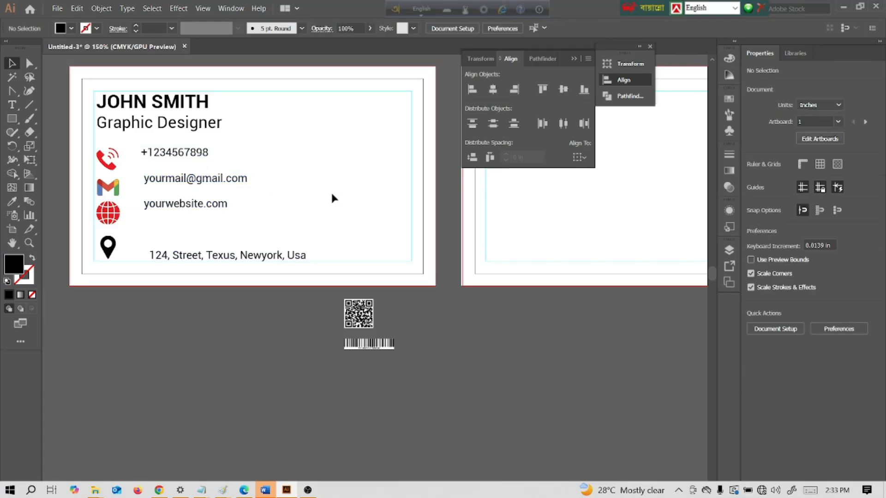
pyautogui.moveTo(217, 257)
pyautogui.mouseDown()
pyautogui.moveTo(211, 251)
pyautogui.moveTo(207, 260)
pyautogui.mouseUp()
pyautogui.click(369, 195)
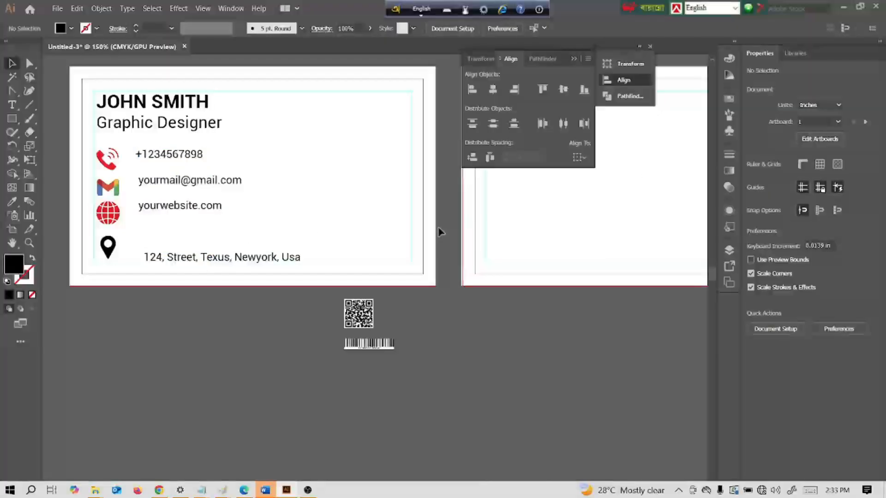
# Stretch the contact details text block to about 2.34 in wide and nudge it slightly down beside the icons
pyautogui.click(223, 261)
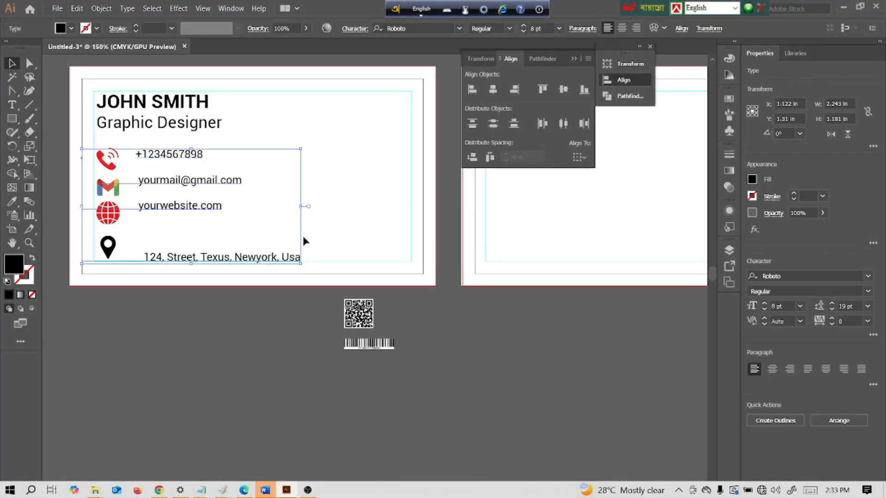
pyautogui.moveTo(303, 205); pyautogui.dragTo(310, 206)
pyautogui.click(351, 214)
pyautogui.moveTo(186, 157); pyautogui.dragTo(186, 158)
pyautogui.click(353, 193)
pyautogui.click(344, 184)
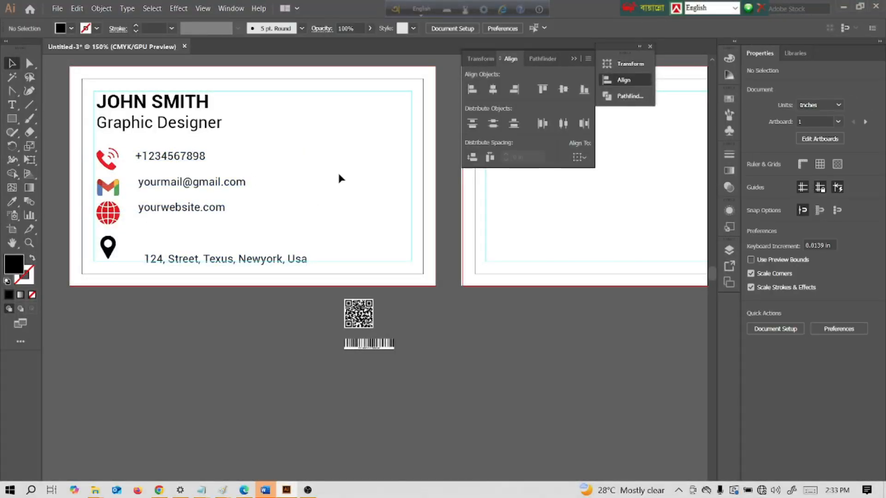
# Show the rulers and add four horizontal guides, one just above each contact icon row on the card front
pyautogui.hotkey('ctrl', 'r')
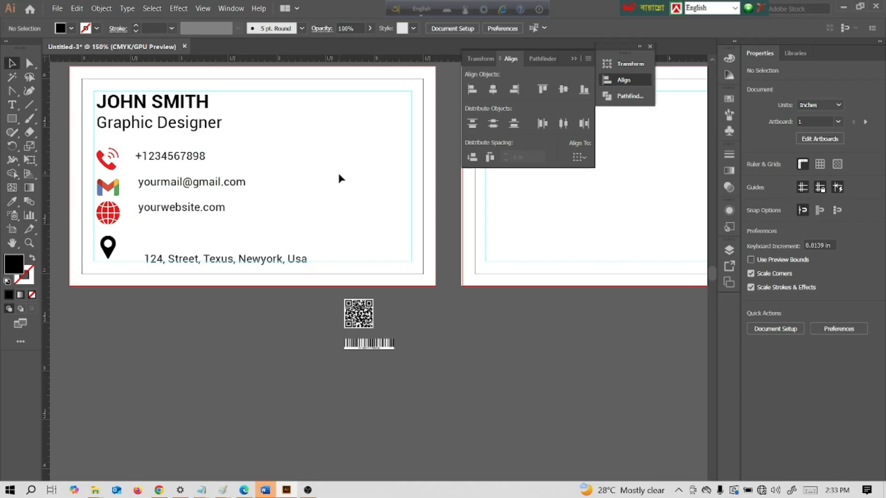
pyautogui.moveTo(303, 58); pyautogui.dragTo(298, 90)
pyautogui.moveTo(284, 142); pyautogui.dragTo(285, 148)
pyautogui.moveTo(324, 58); pyautogui.dragTo(305, 178)
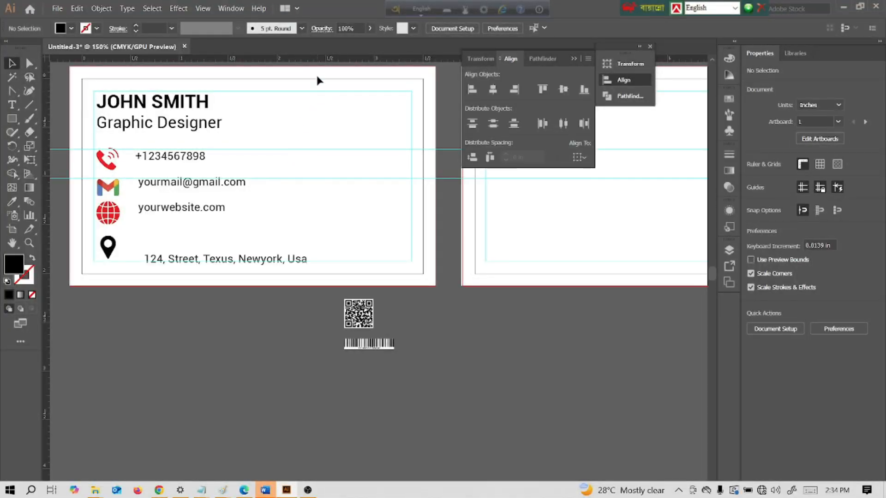
pyautogui.moveTo(317, 59); pyautogui.dragTo(292, 201)
pyautogui.moveTo(313, 59); pyautogui.dragTo(279, 233)
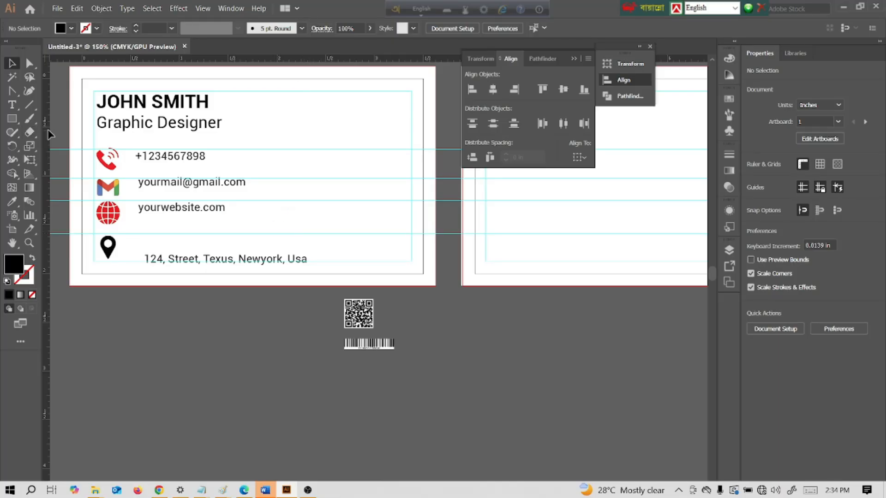
# Add three vertical guides at the icons' right edge, the start of the contact text and the end of the email line
pyautogui.moveTo(49, 136); pyautogui.dragTo(119, 147)
pyautogui.moveTo(46, 136); pyautogui.dragTo(138, 156)
pyautogui.moveTo(47, 147); pyautogui.dragTo(244, 156)
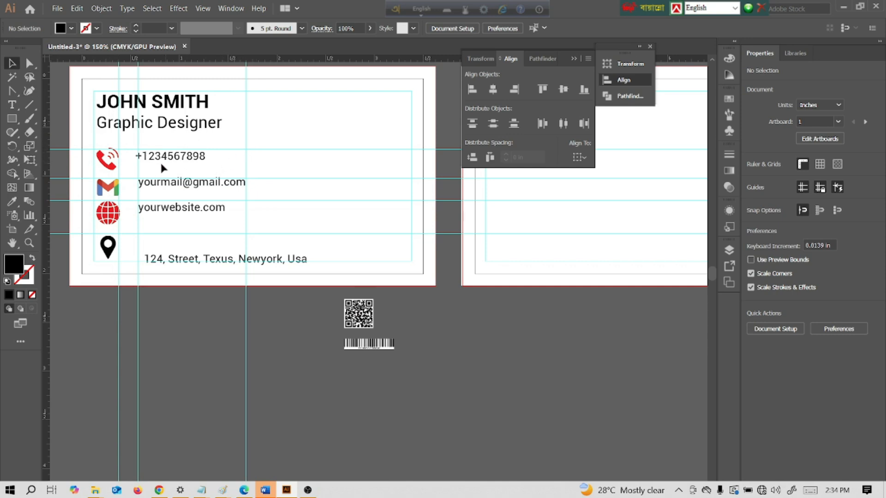
# Shift the phone, mail, globe and location pin icons slightly left to sit between the safe-area edge and the first vertical guide
pyautogui.moveTo(109, 167); pyautogui.dragTo(107, 169)
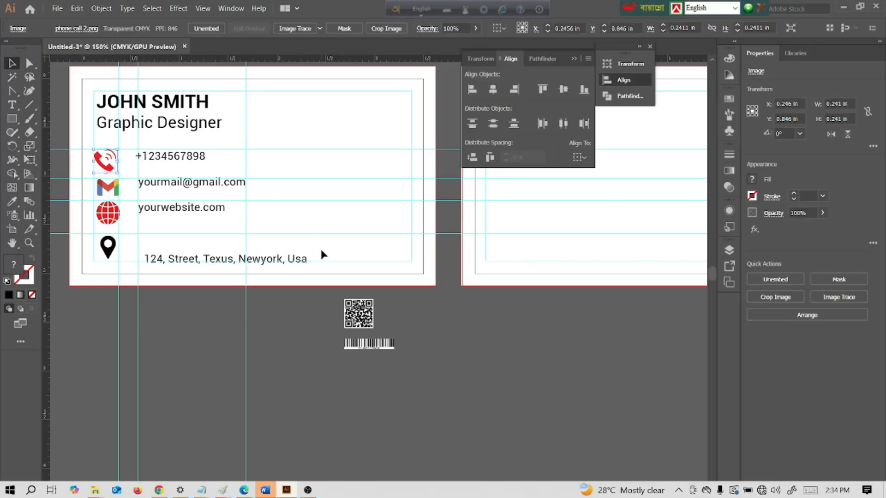
pyautogui.click(300, 250)
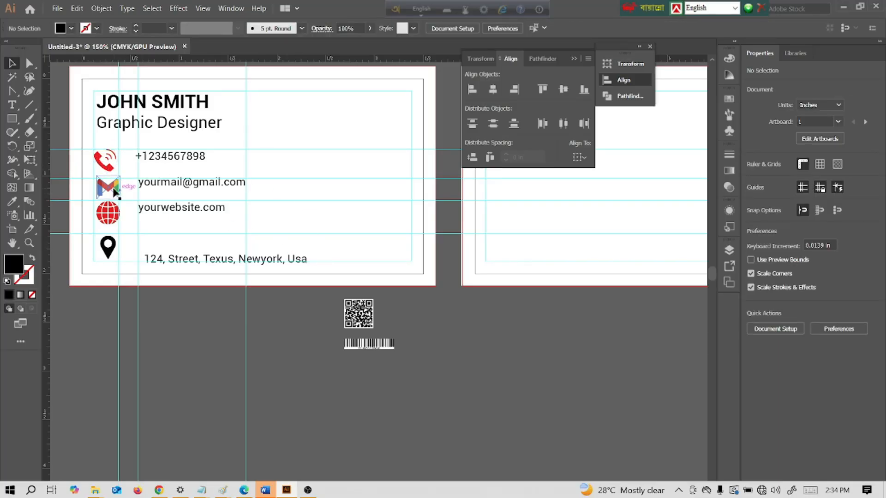
pyautogui.moveTo(112, 192); pyautogui.dragTo(111, 192)
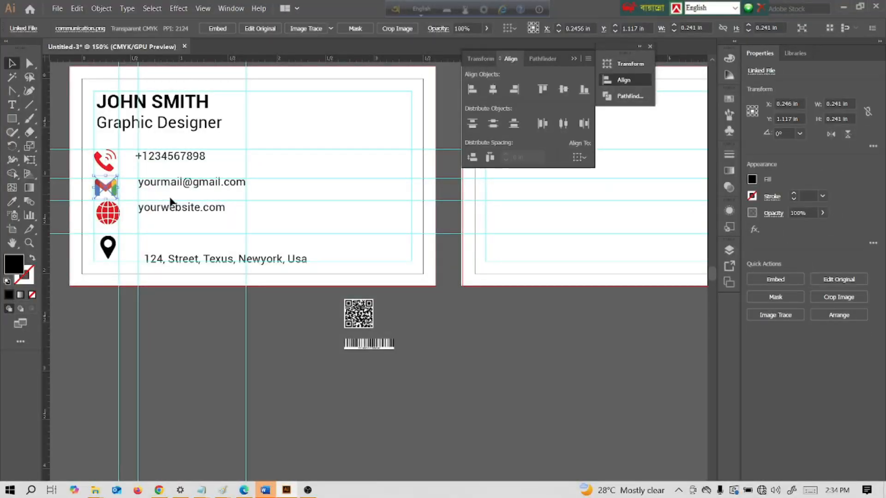
pyautogui.click(306, 233)
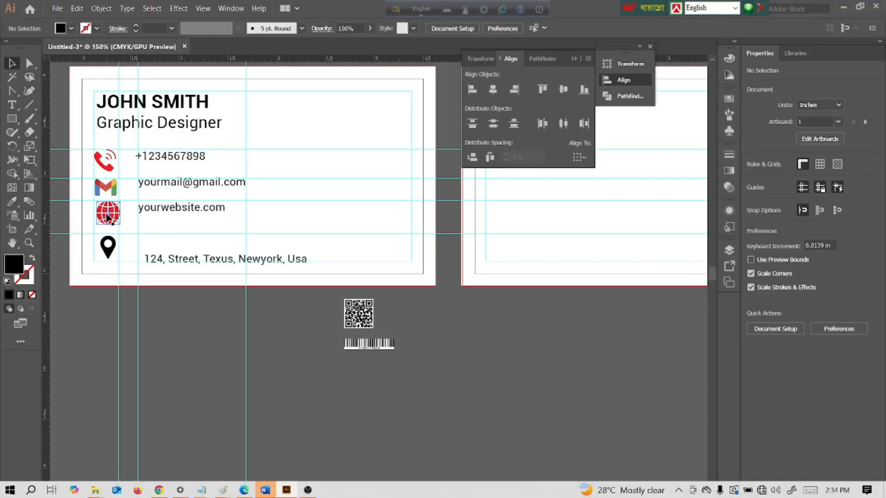
pyautogui.moveTo(107, 217); pyautogui.dragTo(107, 251)
pyautogui.click(287, 233)
pyautogui.click(288, 202)
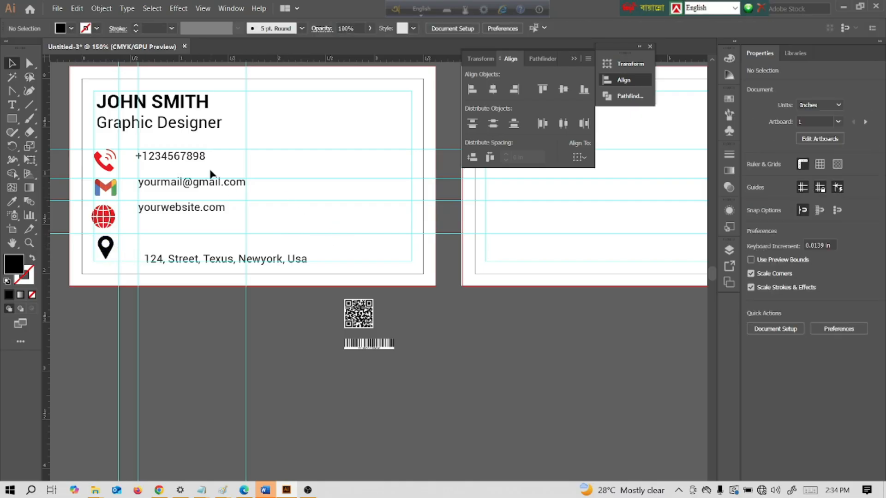
# Reposition the contact details text block so its lines sit level with their matching icons, and deselect it
pyautogui.moveTo(183, 158); pyautogui.dragTo(184, 164)
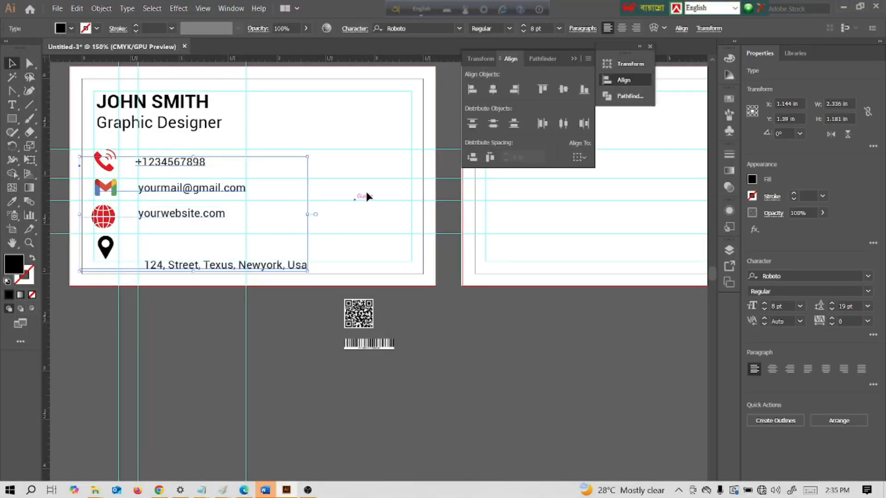
pyautogui.click(339, 204)
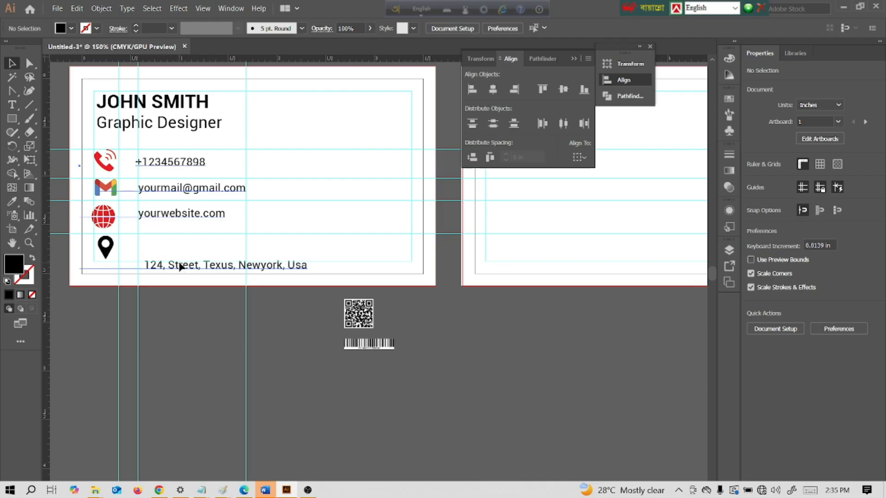
pyautogui.moveTo(180, 267); pyautogui.dragTo(182, 252)
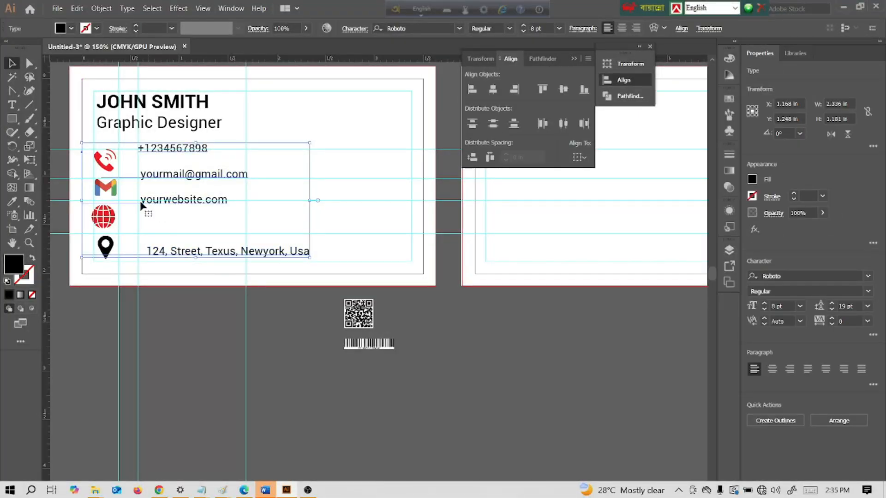
pyautogui.click(117, 30)
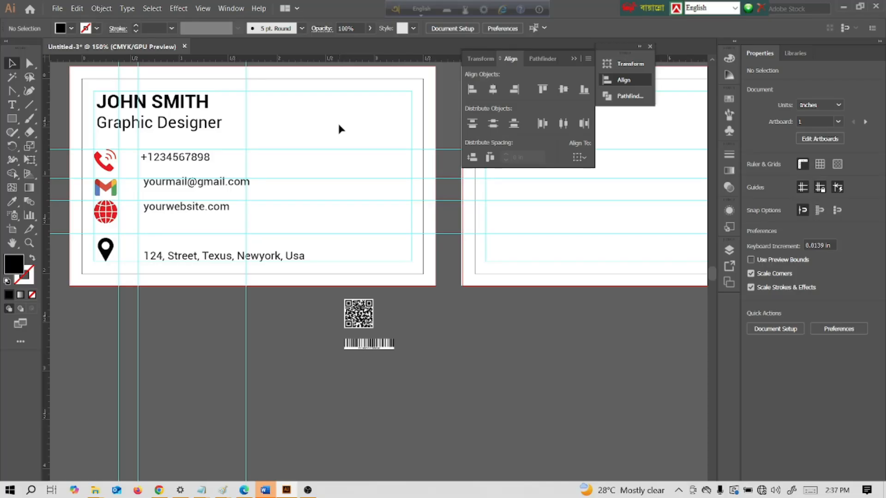
# Move the QR code into the lower-right area of the card front beside the address, enlarge it and deselect it
pyautogui.click(358, 316)
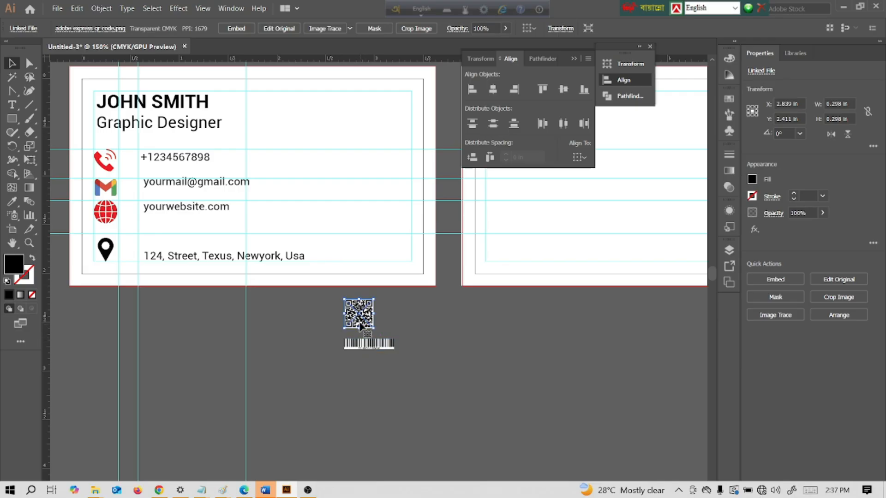
pyautogui.moveTo(360, 317); pyautogui.dragTo(366, 237)
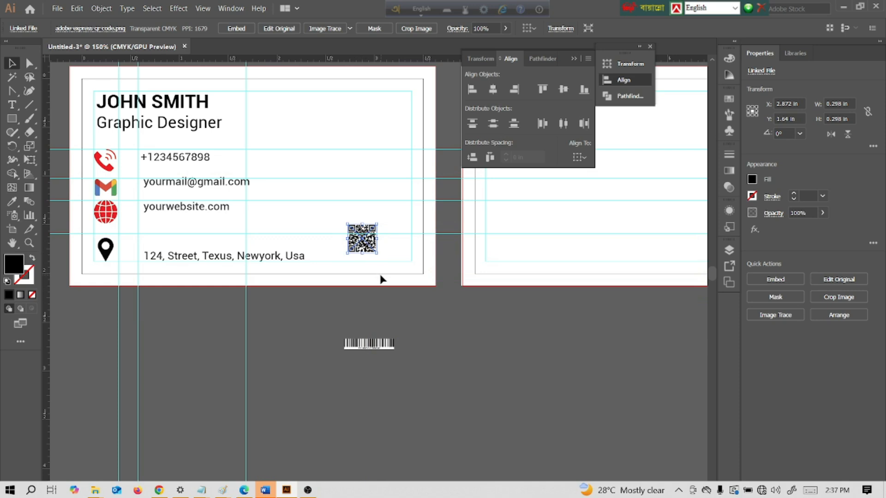
pyautogui.moveTo(377, 253); pyautogui.dragTo(402, 257)
pyautogui.click(399, 260)
pyautogui.click(442, 315)
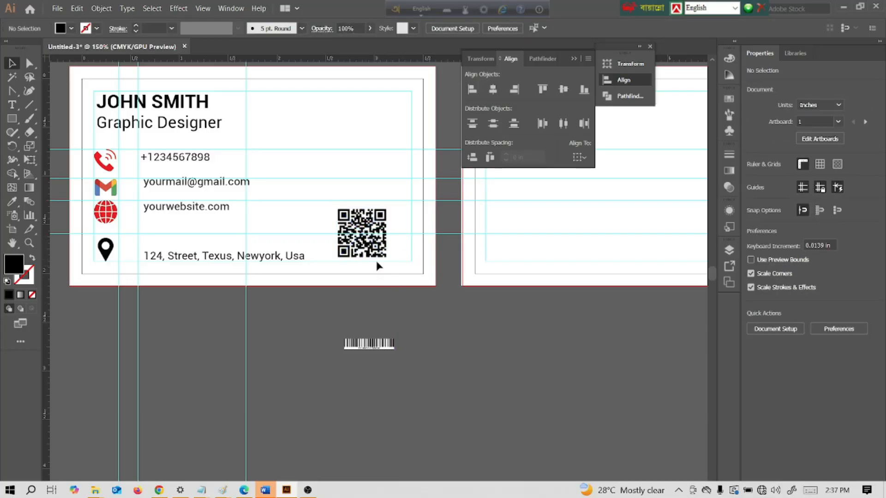
# Add two lines of text, "Your Company" and "Your Title here", in the upper-right area of the card front
pyautogui.scroll(1, 460, 326)
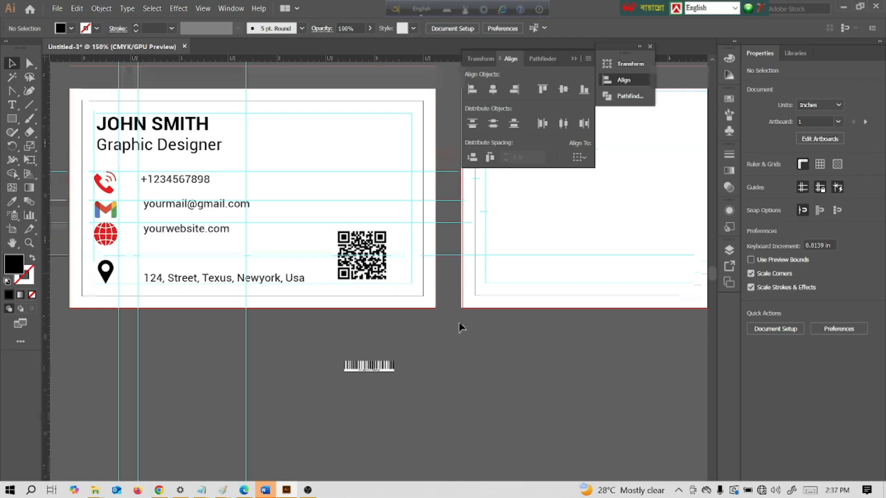
pyautogui.press('t')
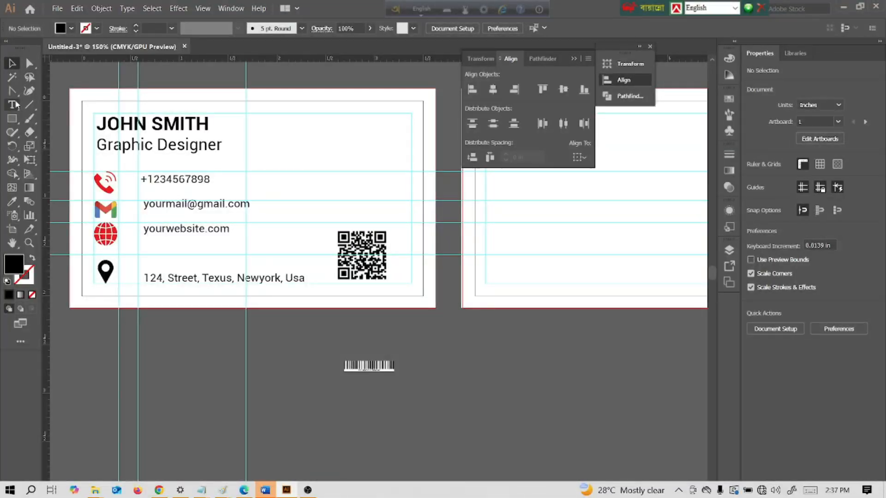
pyautogui.click(304, 136)
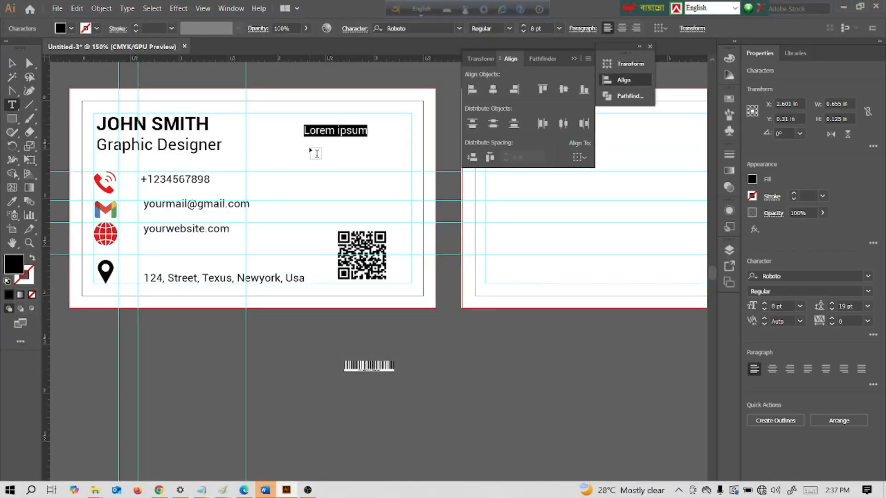
pyautogui.write('Y')
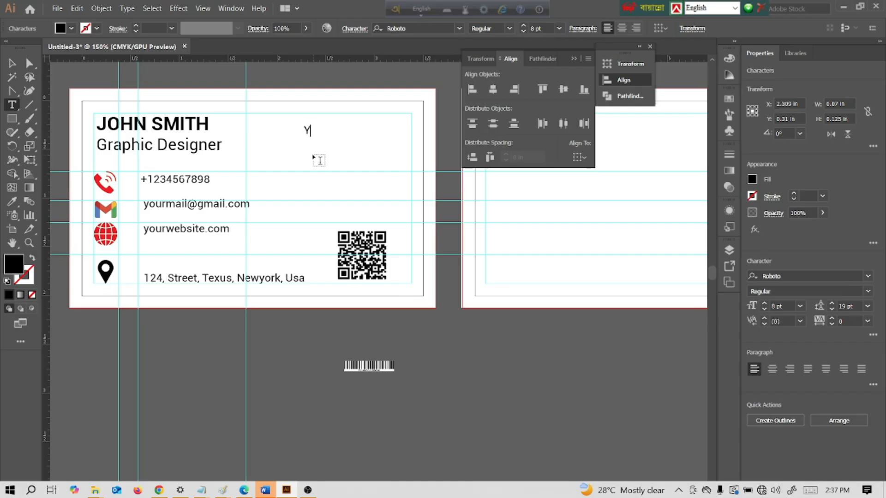
pyautogui.write('our Com')
pyautogui.write('pant')
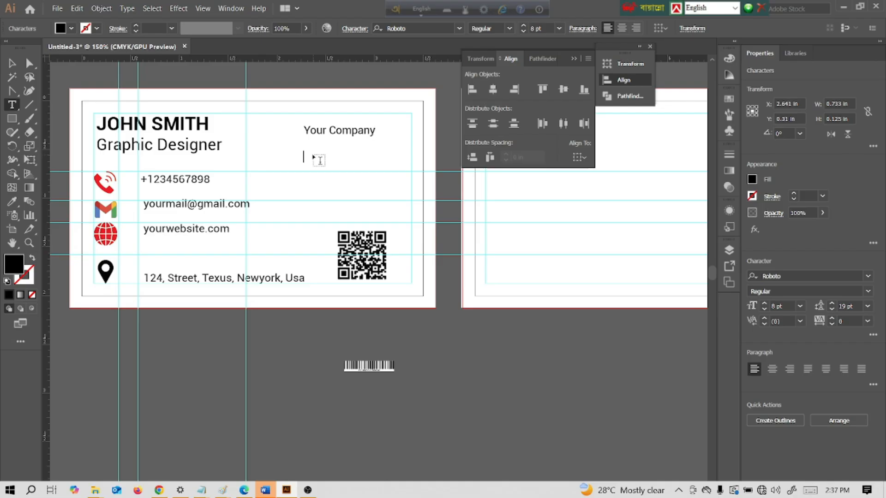
pyautogui.write('Your Title h')
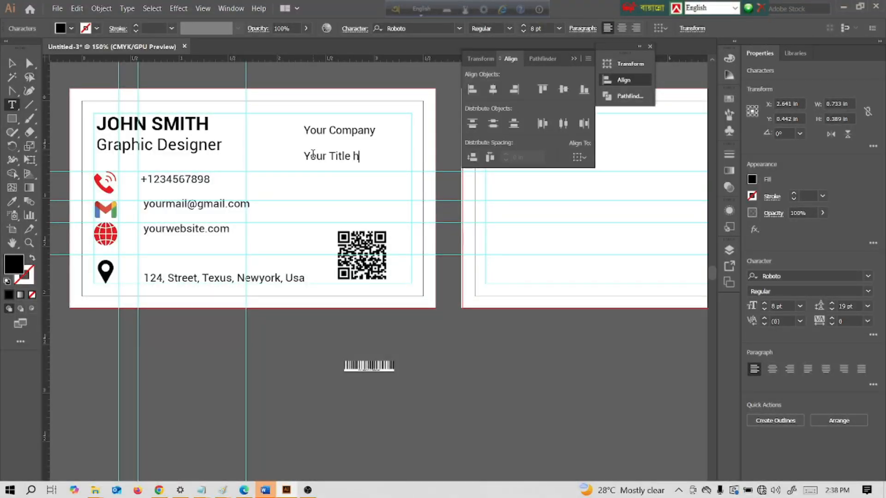
pyautogui.write('r')
pyautogui.press('BackSpace')
pyautogui.press('Escape')
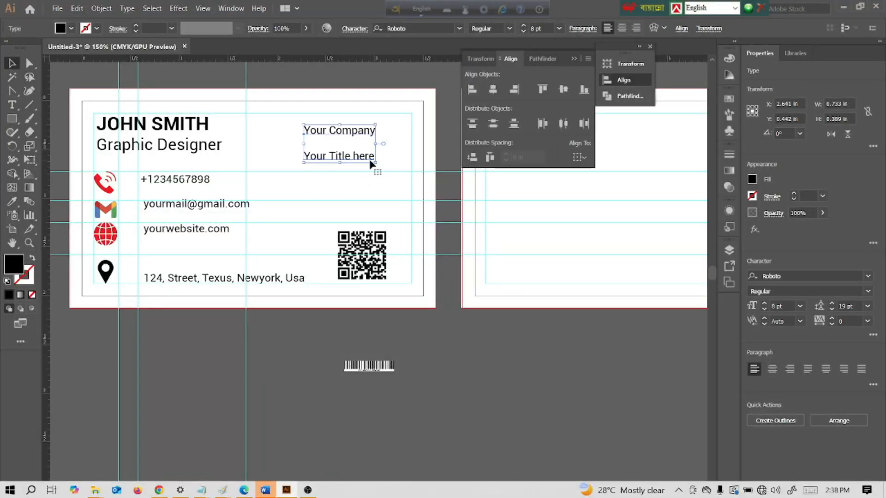
# Enlarge the company and title text block to about 8.66 pt and tighten its line spacing
pyautogui.moveTo(375, 163); pyautogui.dragTo(355, 151)
pyautogui.click(431, 344)
pyautogui.click(306, 144)
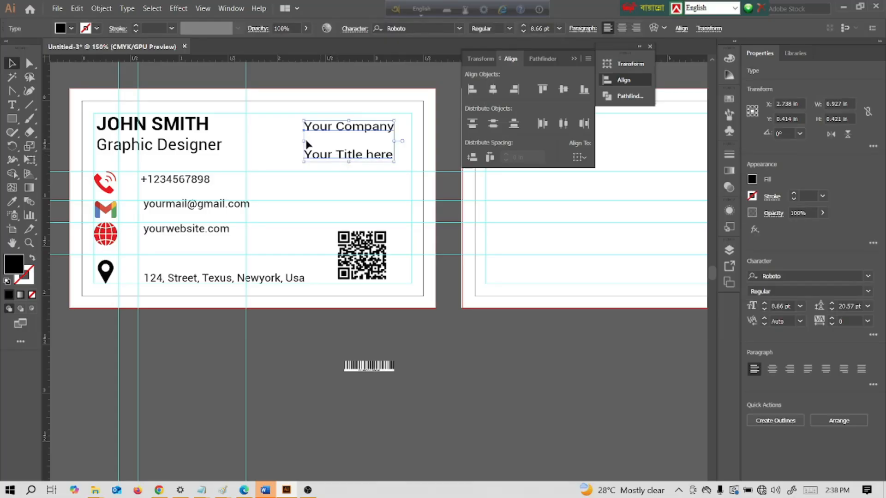
pyautogui.click(832, 309)
pyautogui.click(832, 309)
pyautogui.click(832, 309)
pyautogui.click(832, 309)
pyautogui.click(832, 310)
pyautogui.click(831, 308)
pyautogui.click(832, 308)
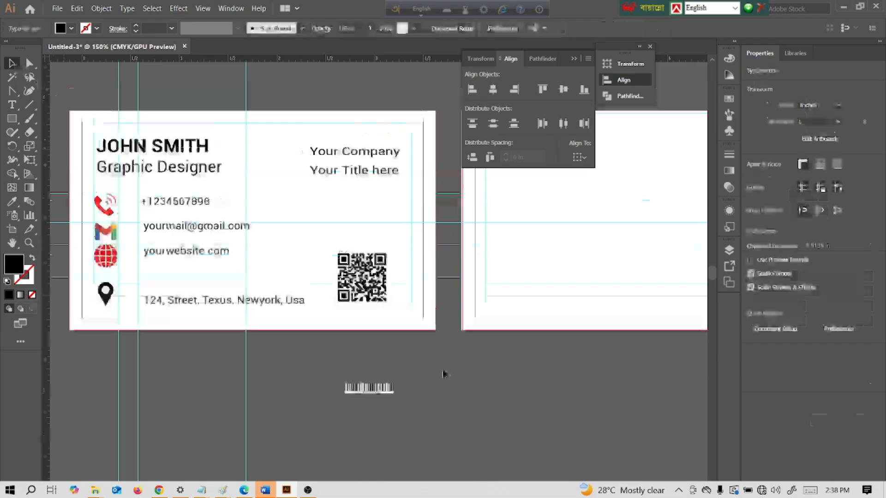
pyautogui.scroll(2, 443, 372)
pyautogui.scroll(-2, 406, 302)
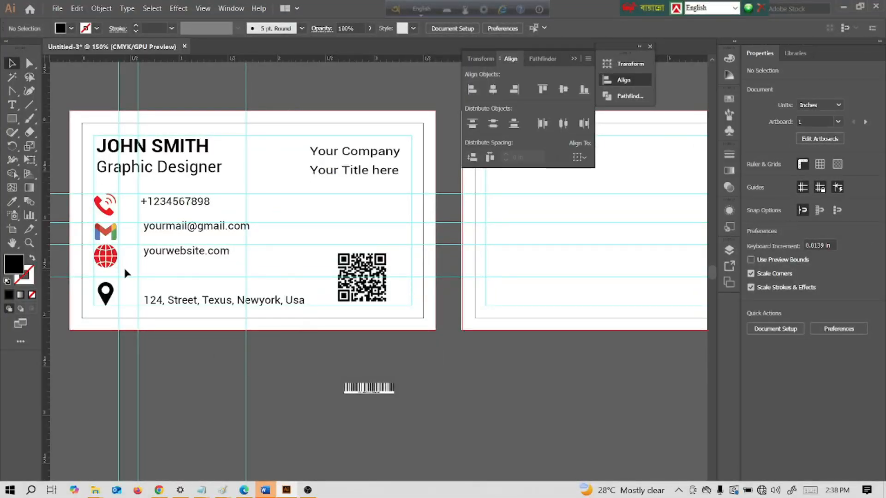
# Draw an S-shaped curve about 0.6 x 2.82 in with the Curvature tool, running past the card front's top and bottom edges between the text columns
pyautogui.click(31, 93)
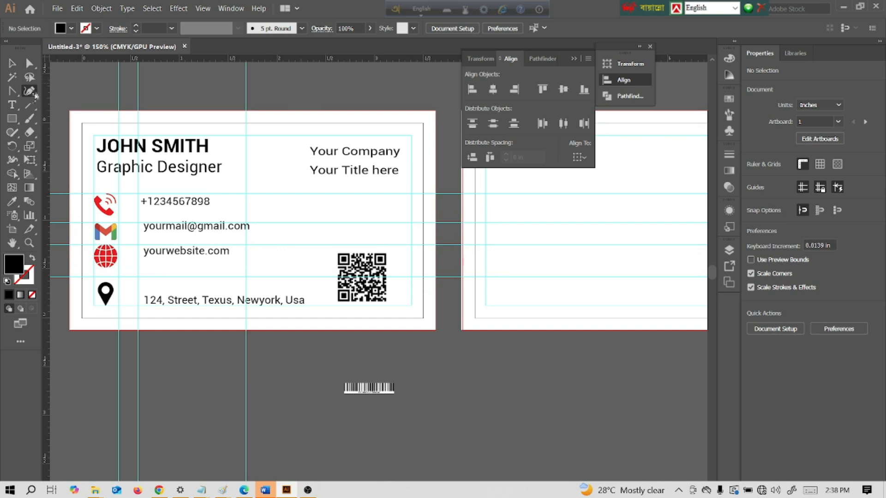
pyautogui.click(287, 89)
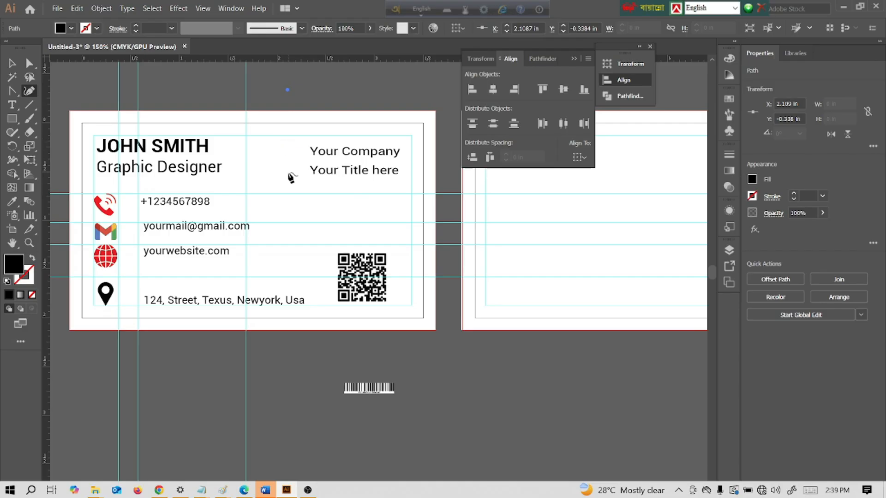
pyautogui.click(283, 179)
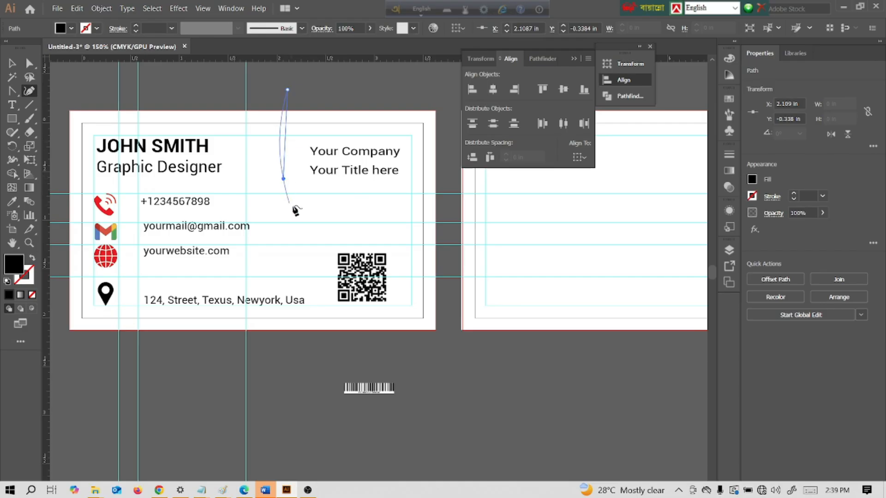
pyautogui.click(329, 227)
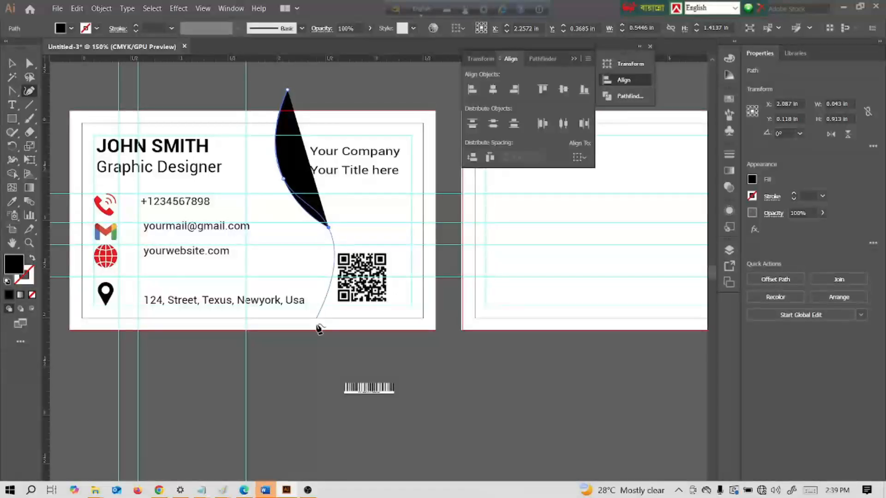
pyautogui.click(275, 365)
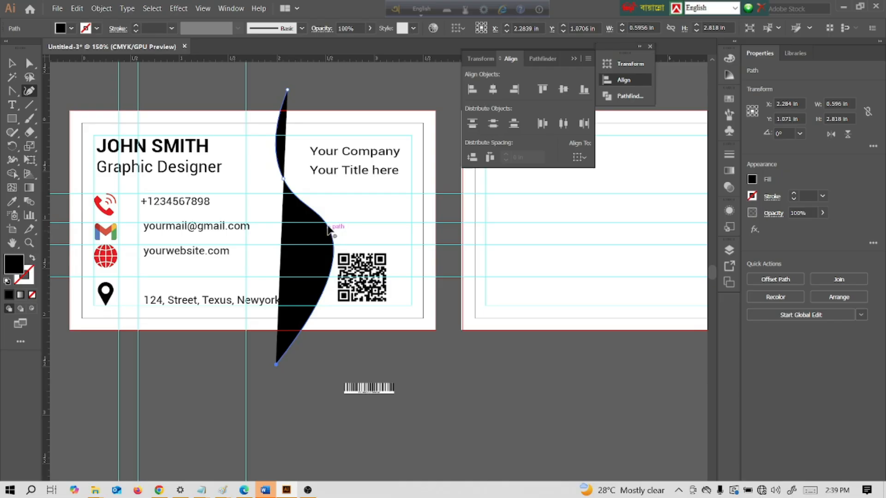
pyautogui.moveTo(328, 225); pyautogui.dragTo(329, 222)
pyautogui.moveTo(284, 179); pyautogui.dragTo(288, 173)
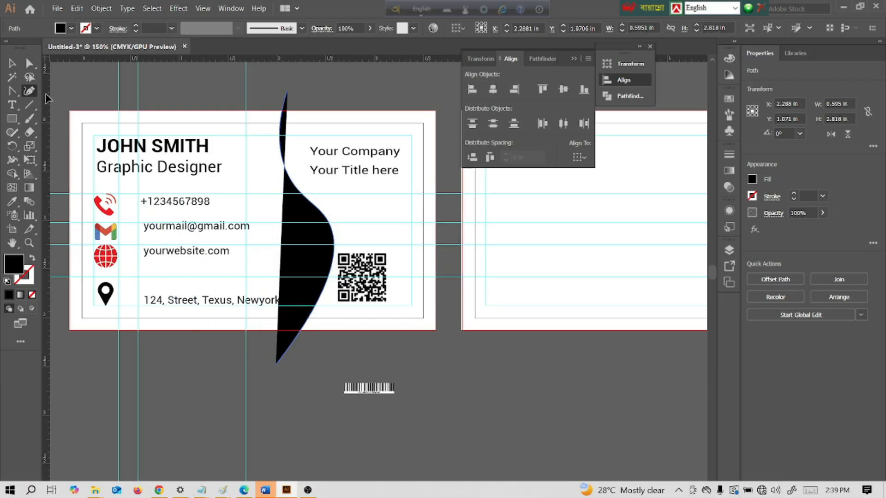
# Remove the S-shaped curve's fill and give it a 2 pt stroke
pyautogui.click(12, 63)
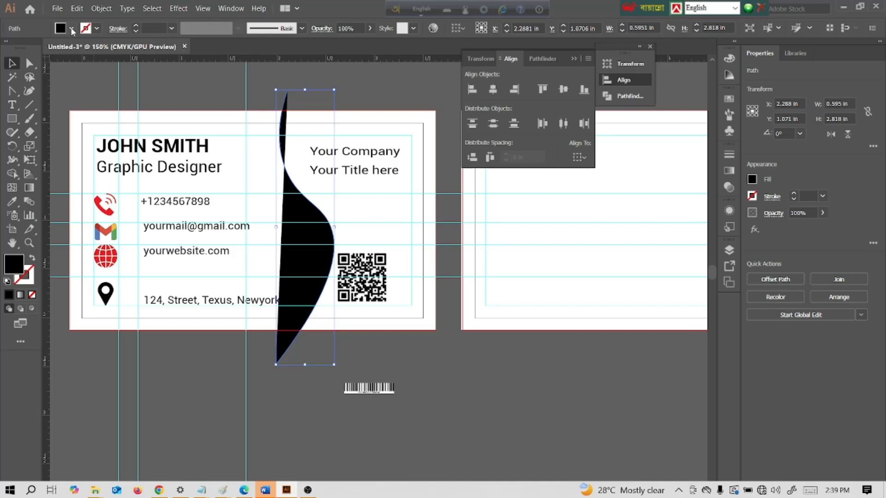
pyautogui.click(72, 28)
pyautogui.click(7, 48)
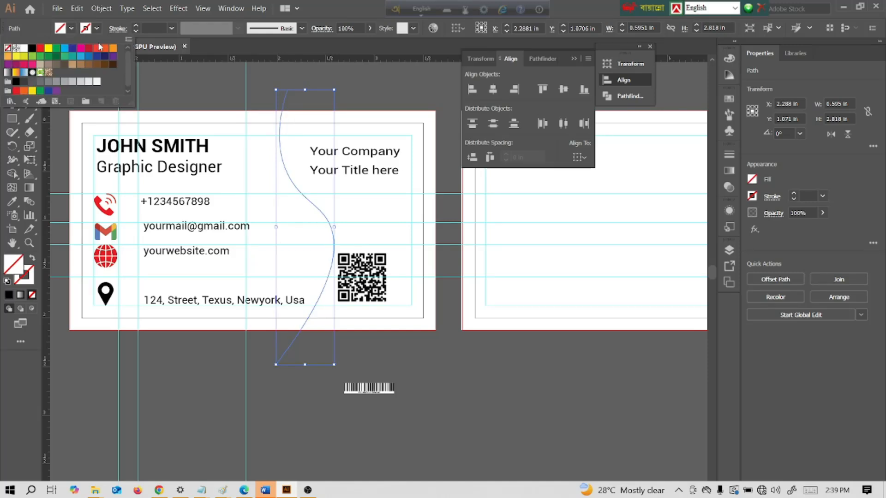
pyautogui.click(171, 29)
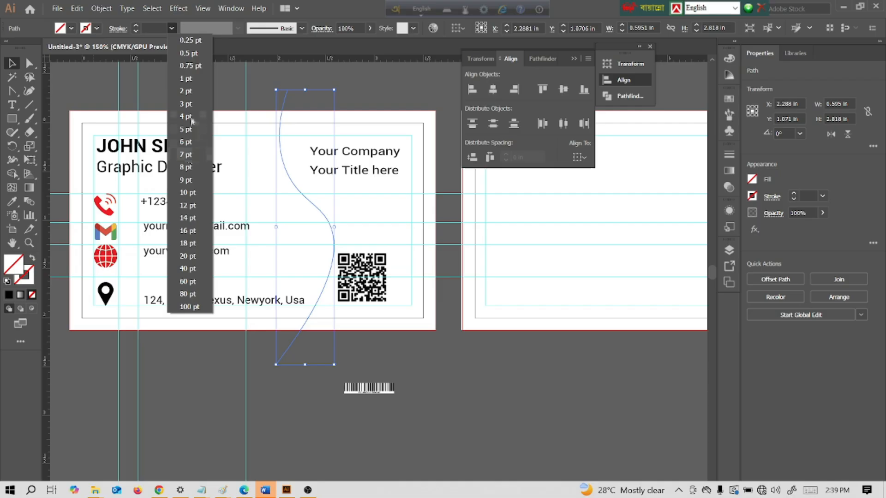
pyautogui.click(188, 92)
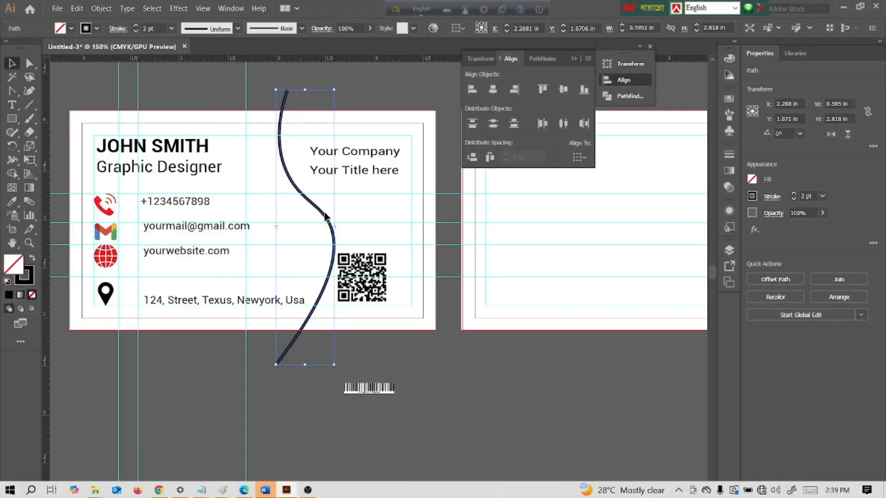
# Place a copy of the S-shaped curve about 0.16 in to the left of the original
pyautogui.moveTo(325, 216); pyautogui.dragTo(310, 222)
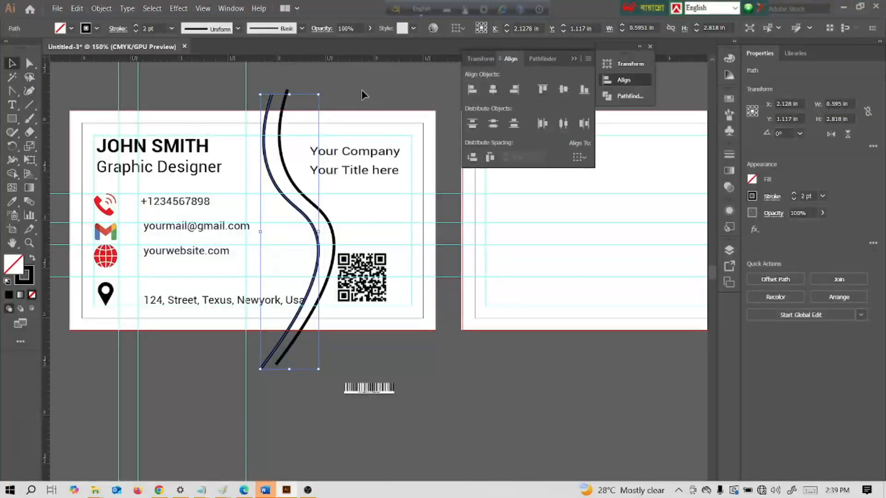
pyautogui.click(361, 90)
pyautogui.click(272, 96)
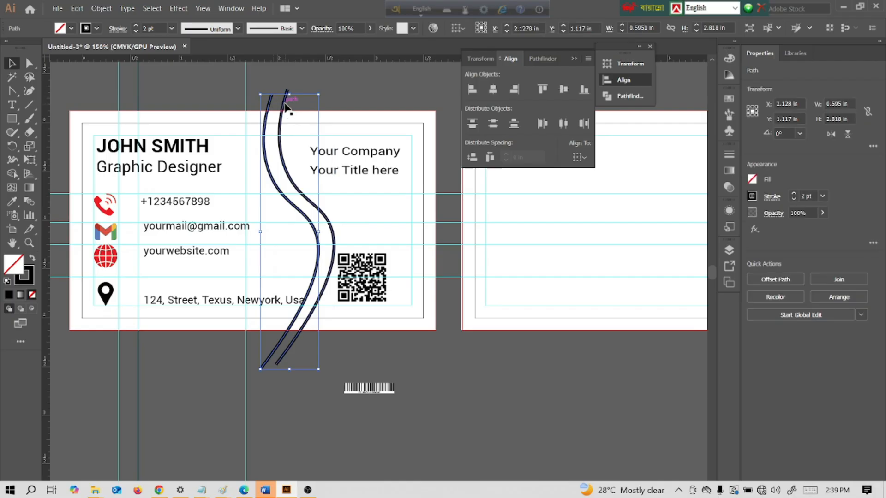
pyautogui.keyDown('shift'); pyautogui.click(285, 105); pyautogui.keyUp('shift')
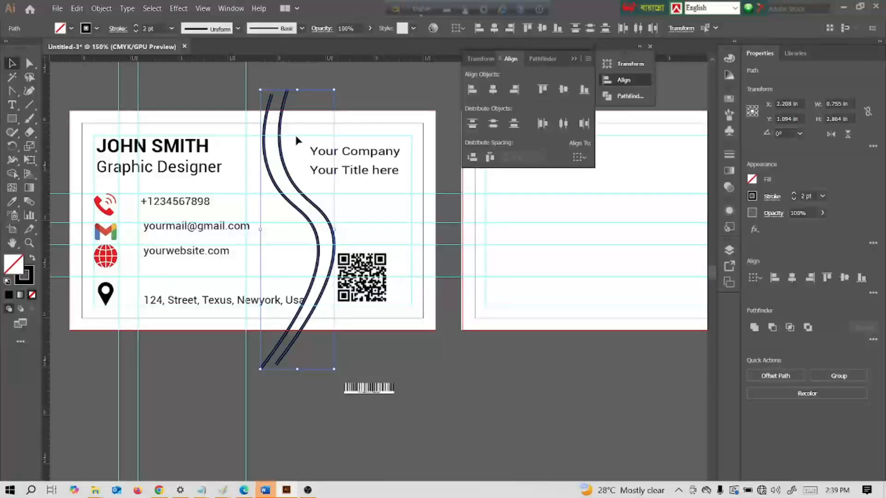
pyautogui.click(430, 165)
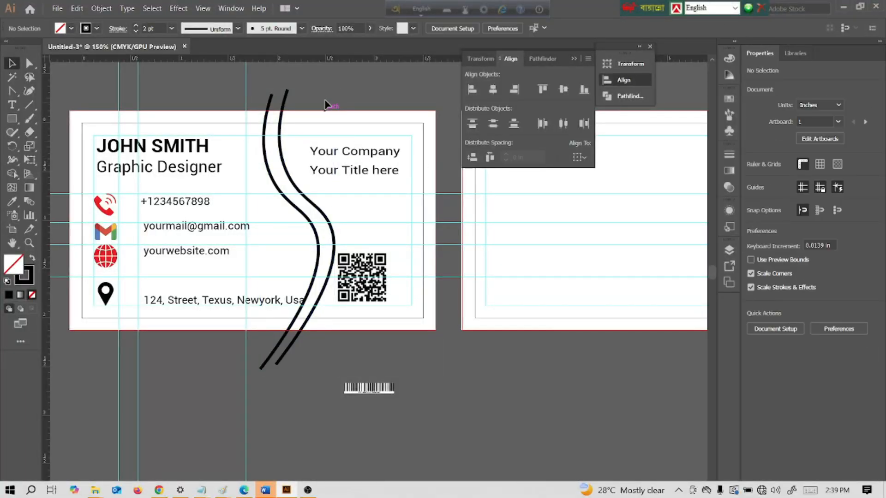
# Split the card front's white background rectangle along both S-shaped curves using the Pathfinder Divide operation
pyautogui.click(348, 136)
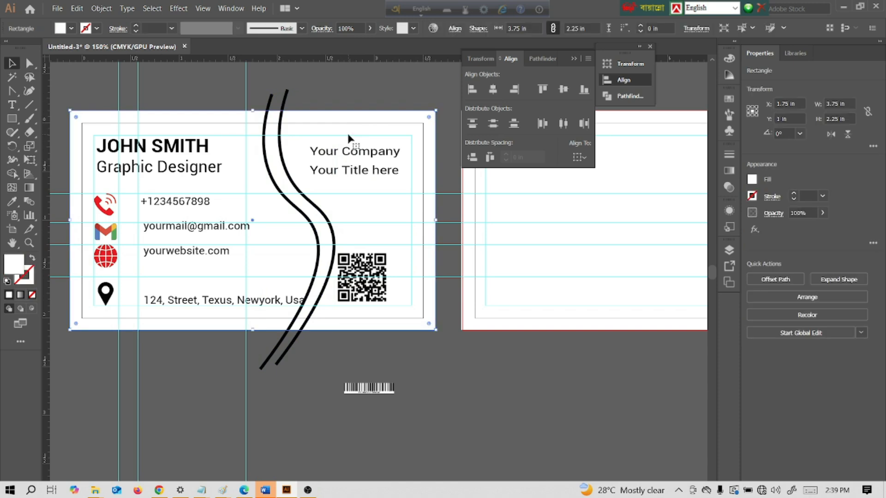
pyautogui.click(271, 104)
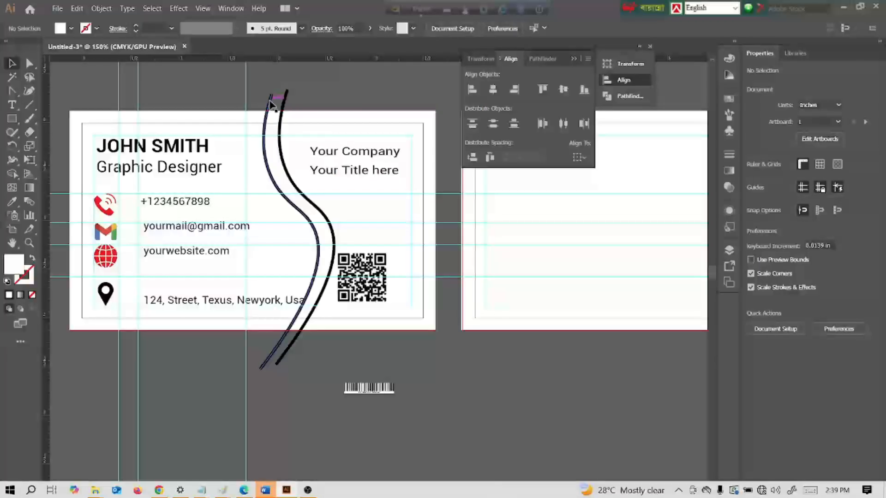
pyautogui.keyDown('shift'); pyautogui.click(284, 113); pyautogui.keyUp('shift')
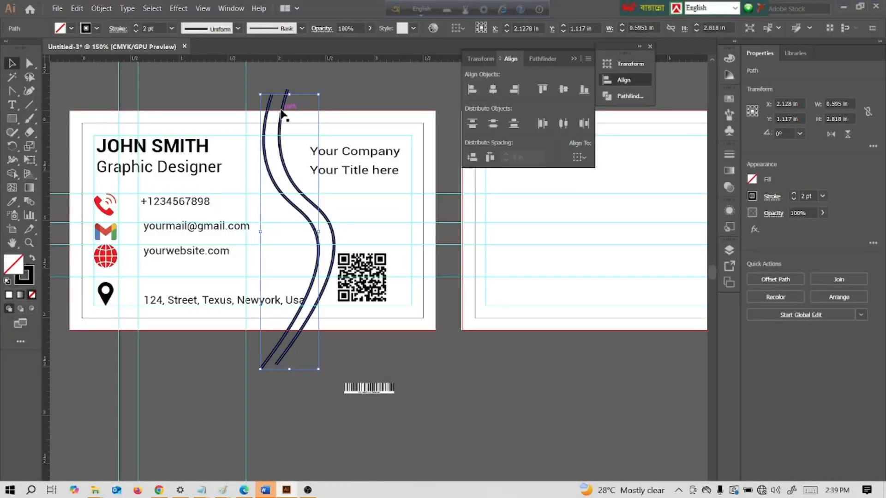
pyautogui.keyDown('shift'); pyautogui.click(432, 175); pyautogui.keyUp('shift')
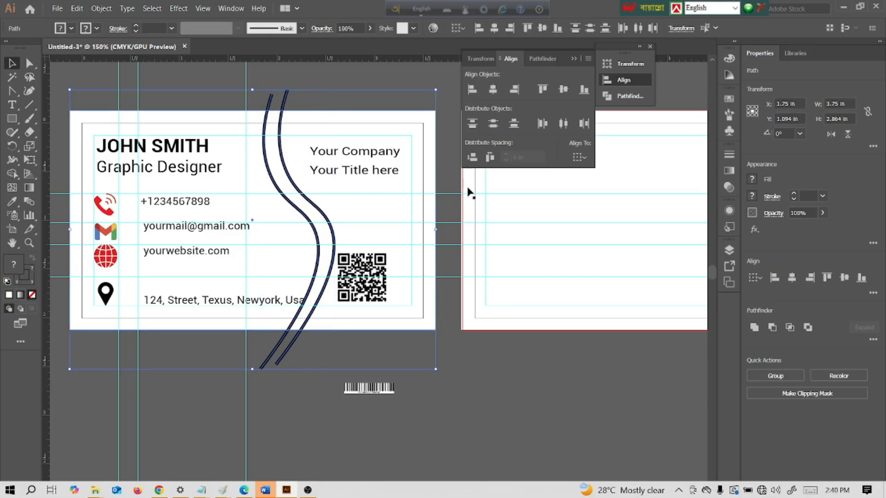
pyautogui.click(229, 9)
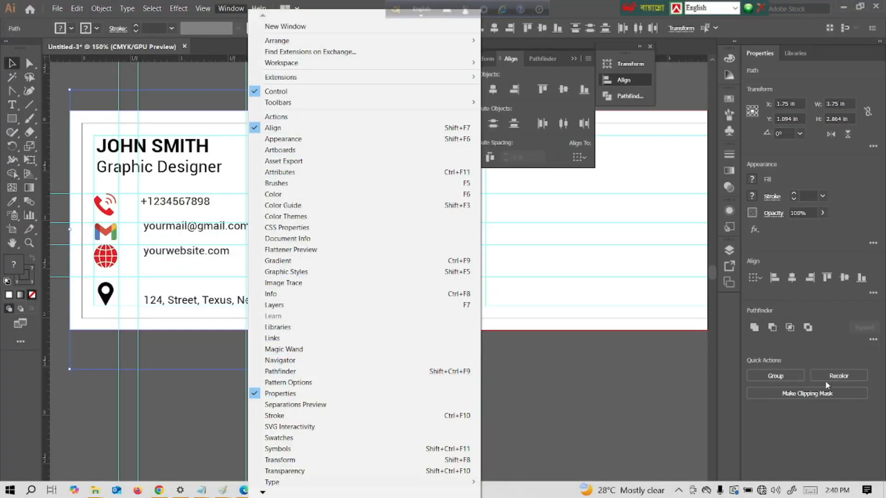
pyautogui.click(874, 339)
pyautogui.click(873, 339)
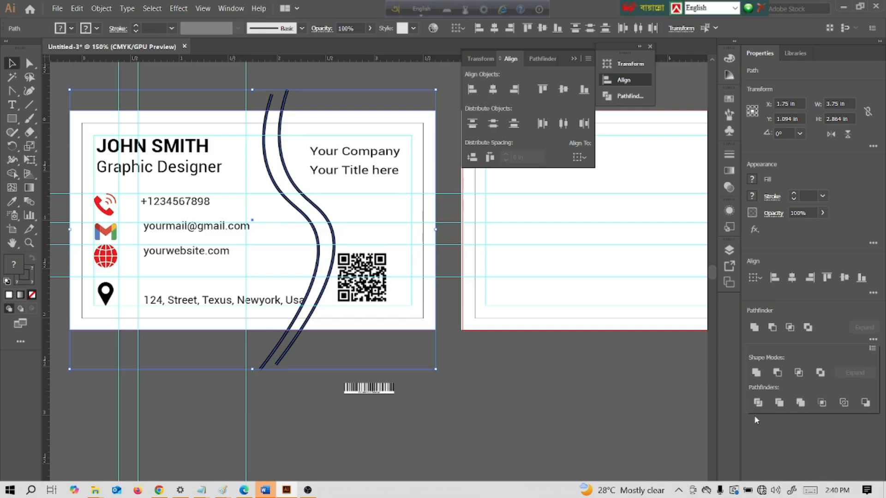
pyautogui.click(758, 404)
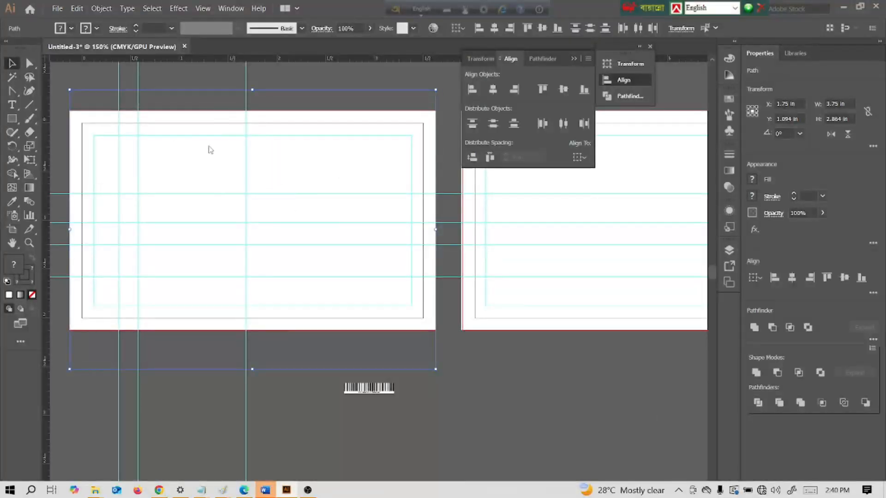
# Ungroup the divided background of the card front into separate pieces
pyautogui.click(105, 11)
pyautogui.click(104, 9)
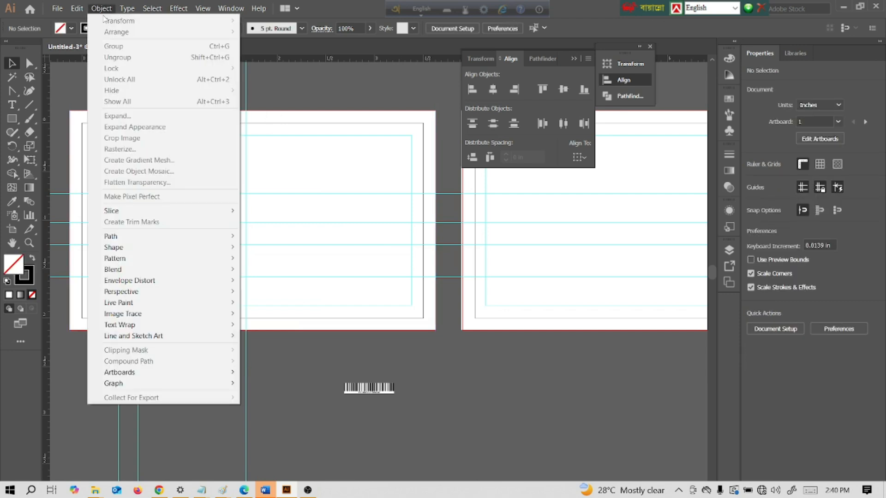
pyautogui.click(338, 203)
pyautogui.click(338, 203)
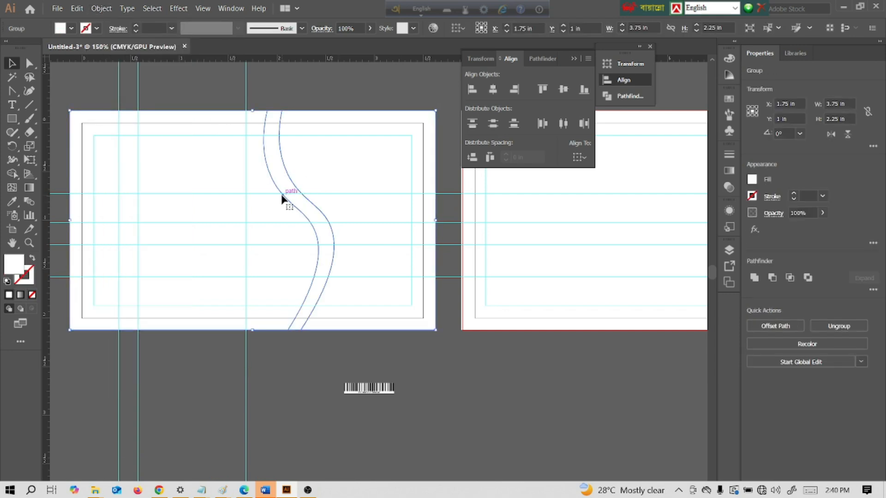
pyautogui.rightClick(286, 196)
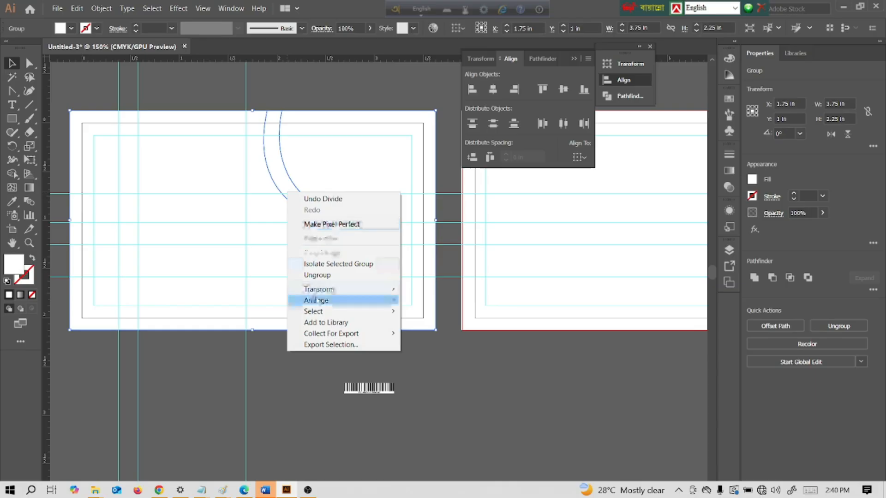
pyautogui.click(318, 274)
pyautogui.click(328, 209)
pyautogui.click(308, 219)
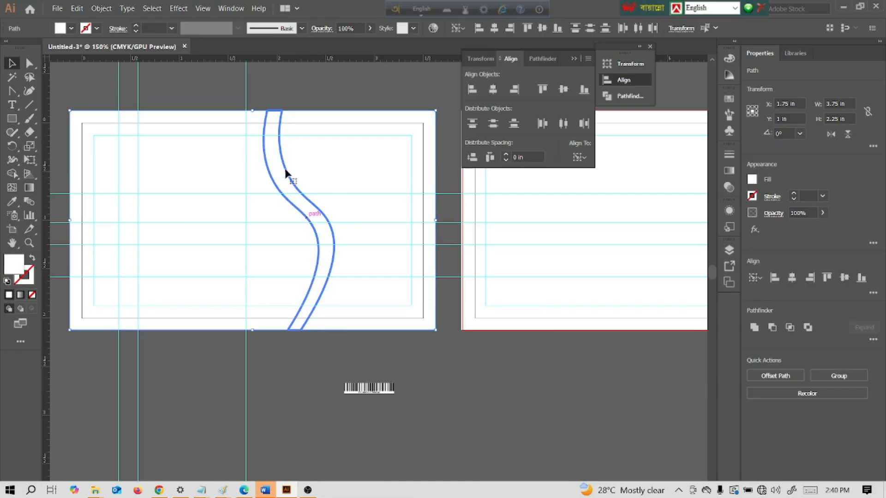
# Send the divided background pieces of the card front to the back, behind the text, icons and QR code
pyautogui.click(332, 155)
pyautogui.rightClick(331, 157)
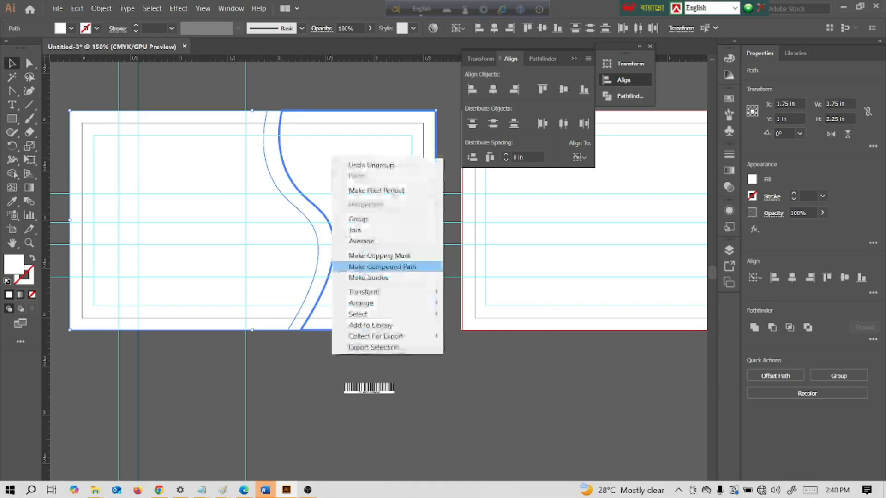
pyautogui.moveTo(386, 305)
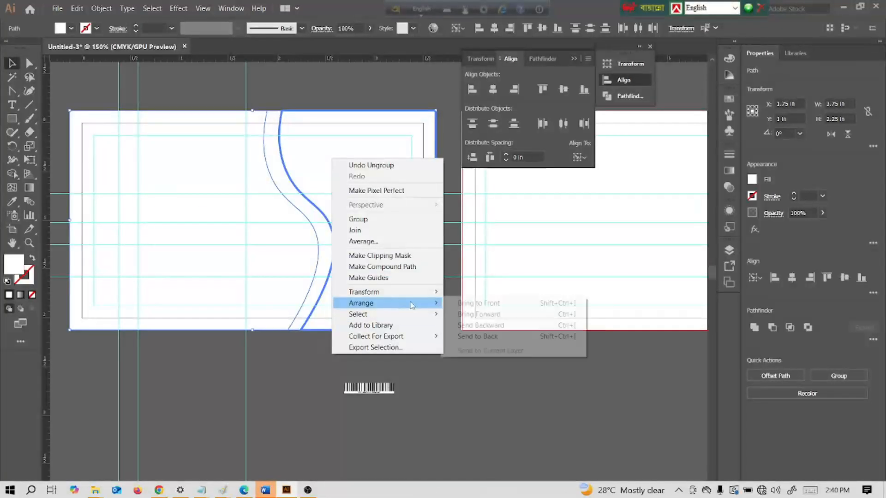
pyautogui.click(492, 338)
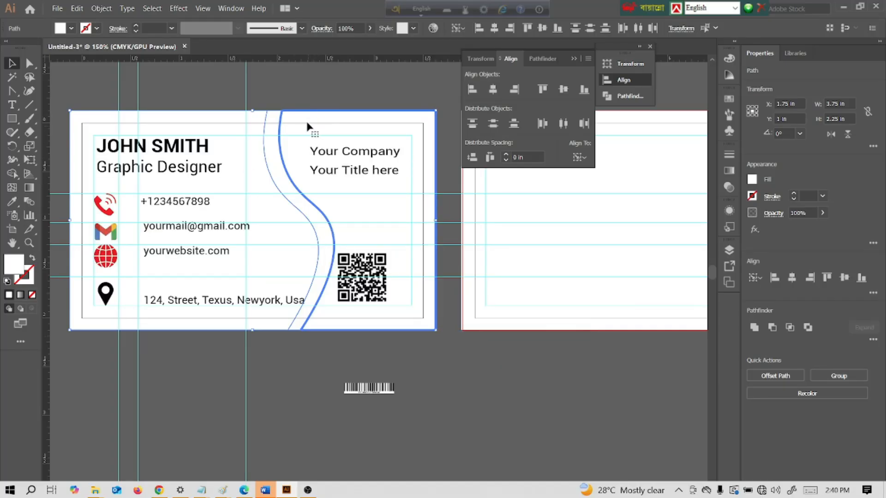
pyautogui.click(278, 147)
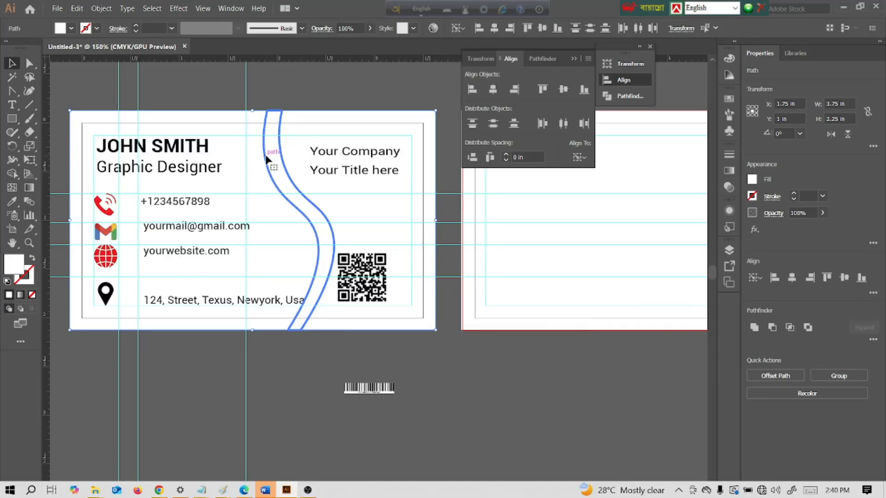
pyautogui.click(266, 156)
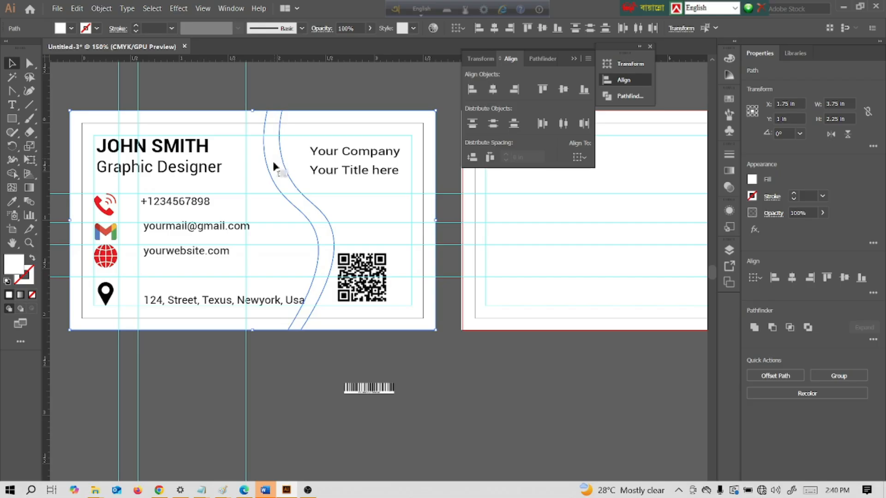
pyautogui.click(282, 160)
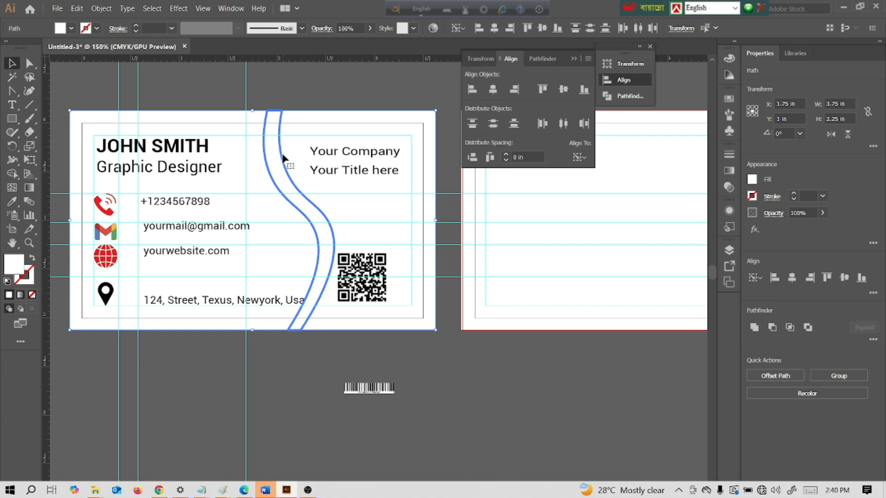
pyautogui.doubleClick(16, 265)
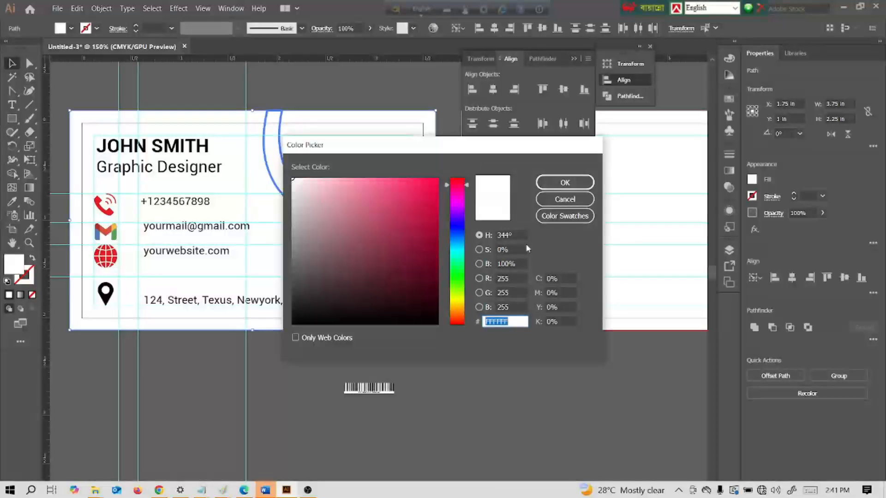
pyautogui.click(560, 199)
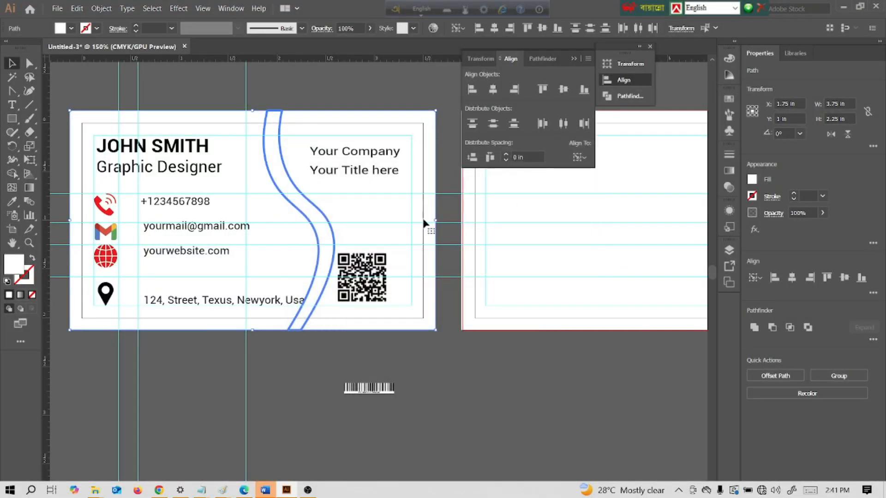
# Try a dark brown swatch as the fill of all the divided background pieces, and undo it
pyautogui.click(71, 29)
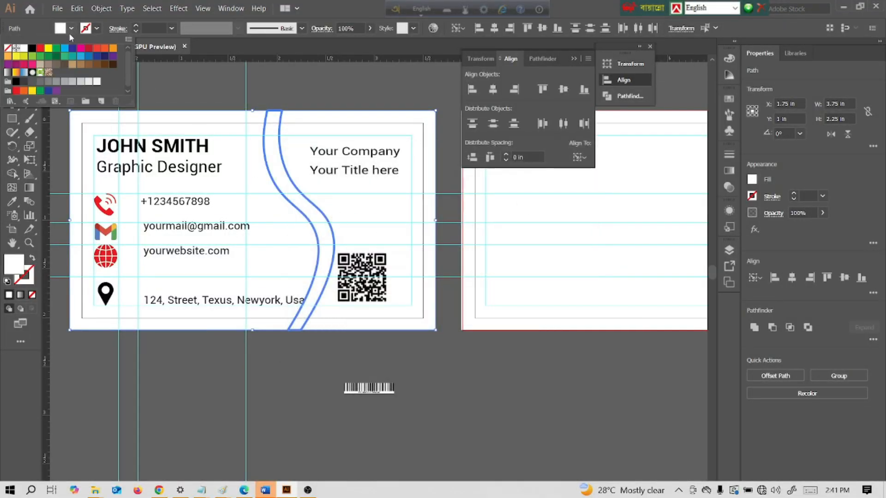
pyautogui.click(56, 67)
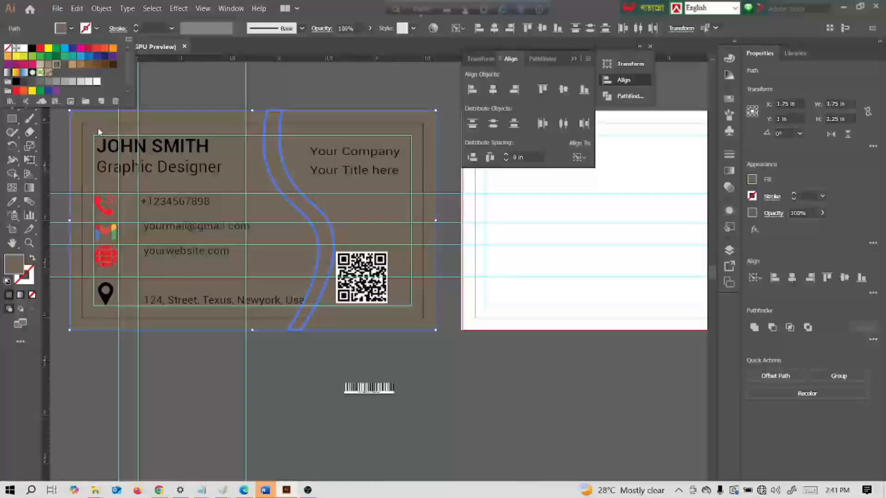
pyautogui.click(271, 90)
pyautogui.hotkey('ctrl', 'z')
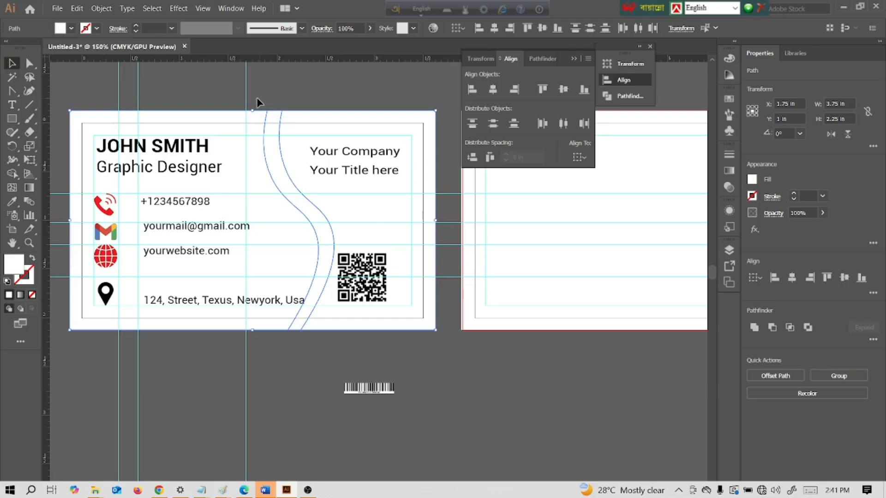
# Select only the S-shaped strip between the two curves and fill it with the dark brown swatch
pyautogui.click(256, 98)
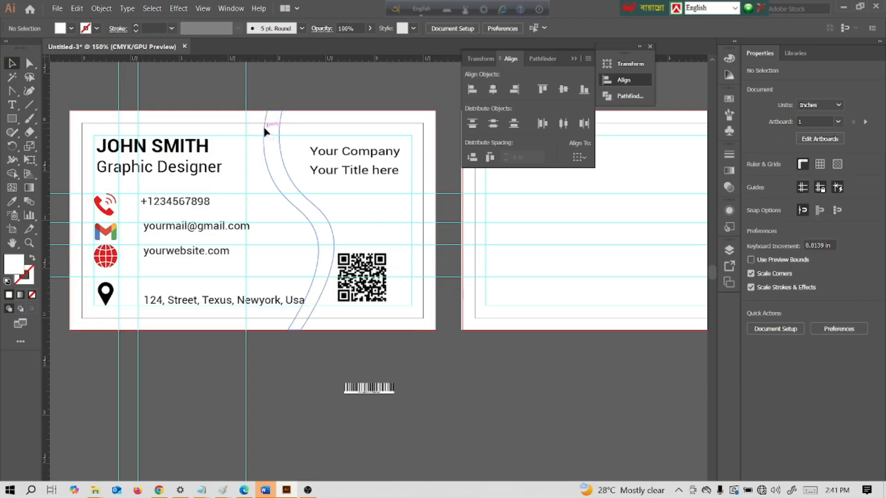
pyautogui.click(265, 131)
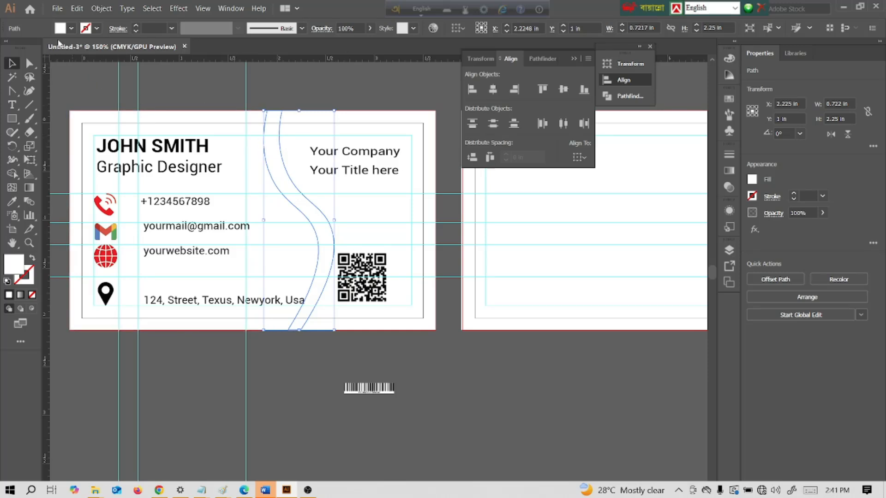
pyautogui.click(71, 28)
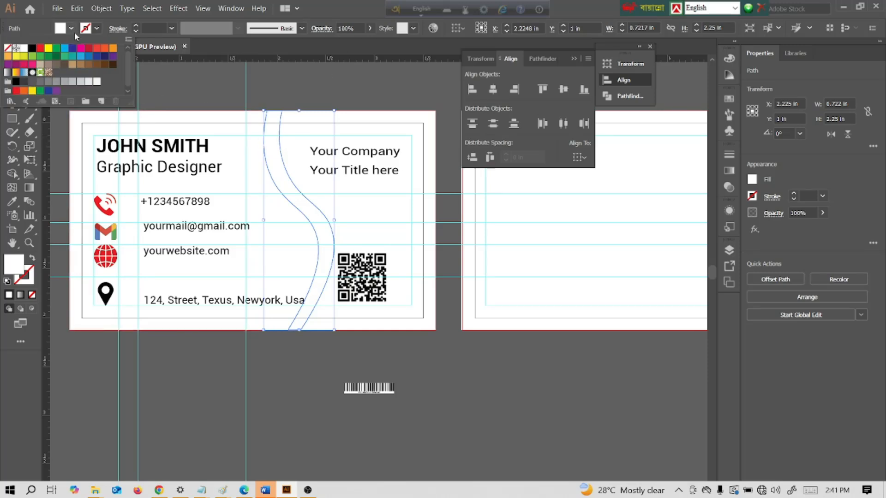
pyautogui.click(56, 65)
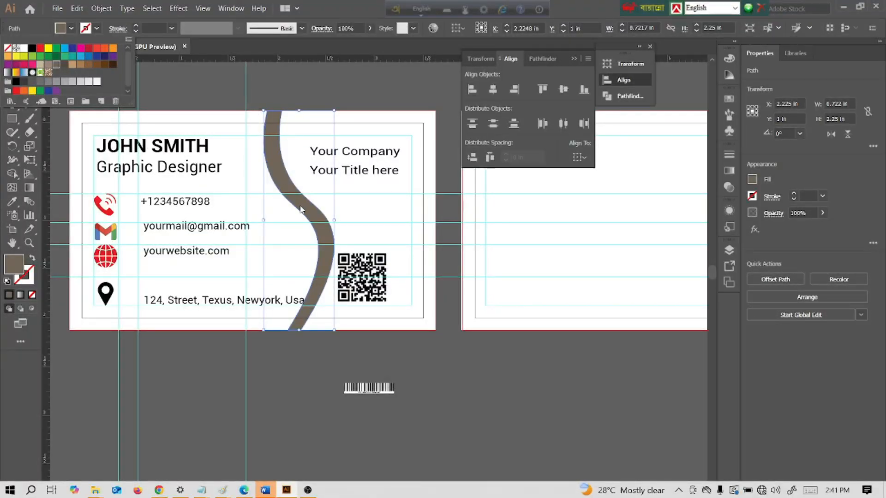
# Place a copy of the brown S-shaped strip about 0.16 in to the left and stretch its upper end past the card's edge, about 2.31 in high
pyautogui.click(301, 208)
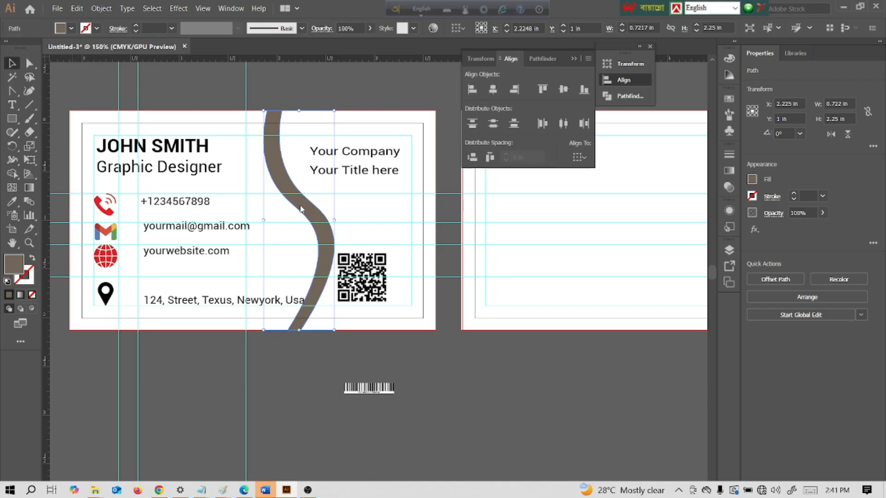
pyautogui.moveTo(312, 211)
pyautogui.mouseDown()
pyautogui.moveTo(302, 206)
pyautogui.moveTo(325, 210)
pyautogui.moveTo(300, 220)
pyautogui.mouseUp()
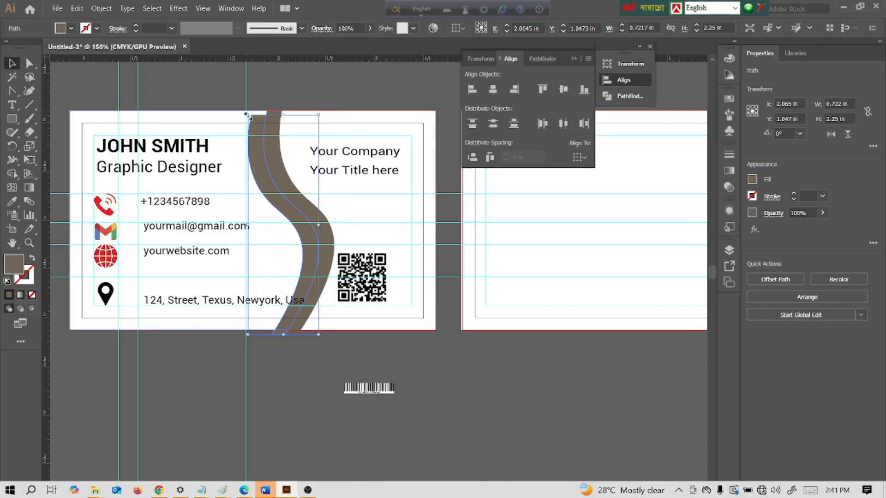
pyautogui.moveTo(284, 115); pyautogui.dragTo(278, 112)
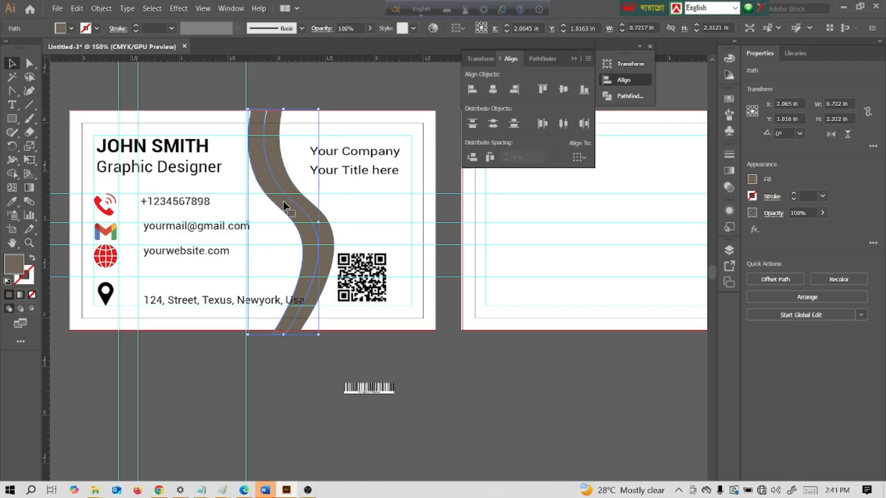
# Fill the copied S-shaped strip with the light tan swatch and deselect it
pyautogui.click(72, 29)
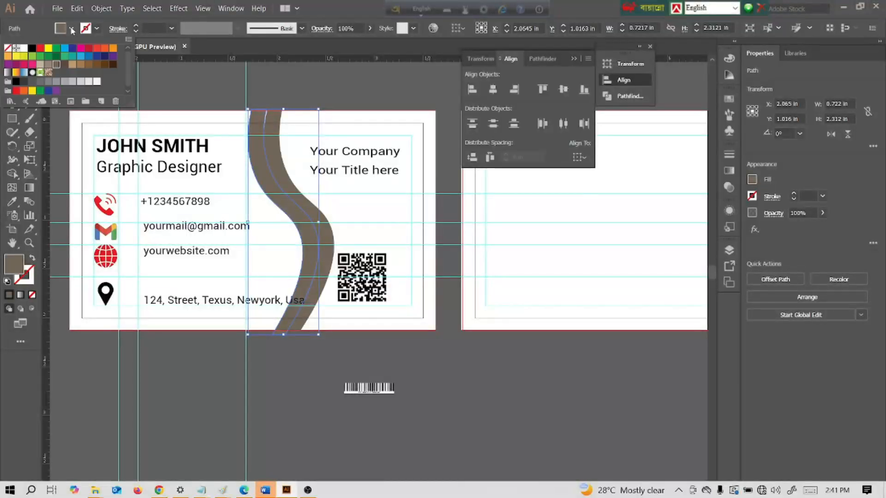
pyautogui.click(39, 66)
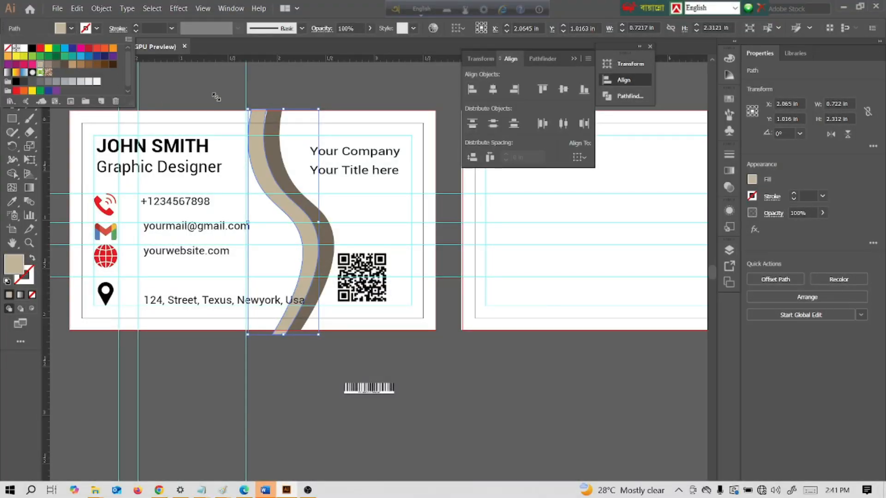
pyautogui.click(197, 88)
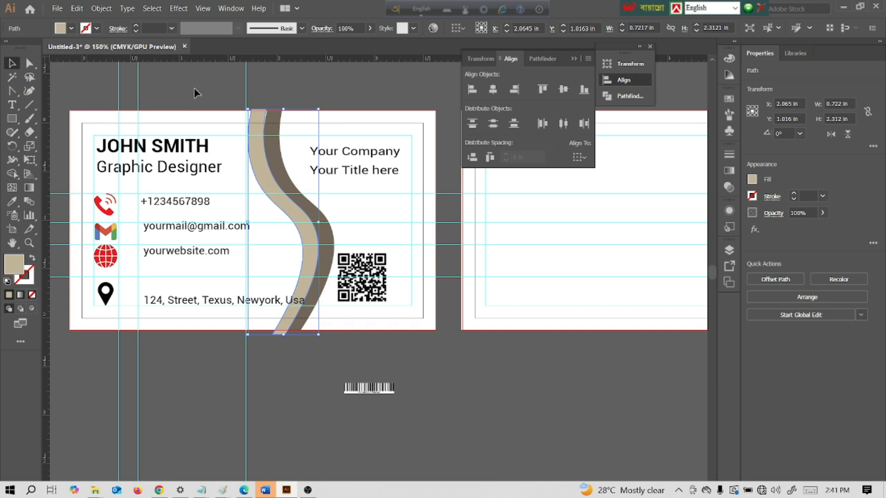
pyautogui.click(203, 98)
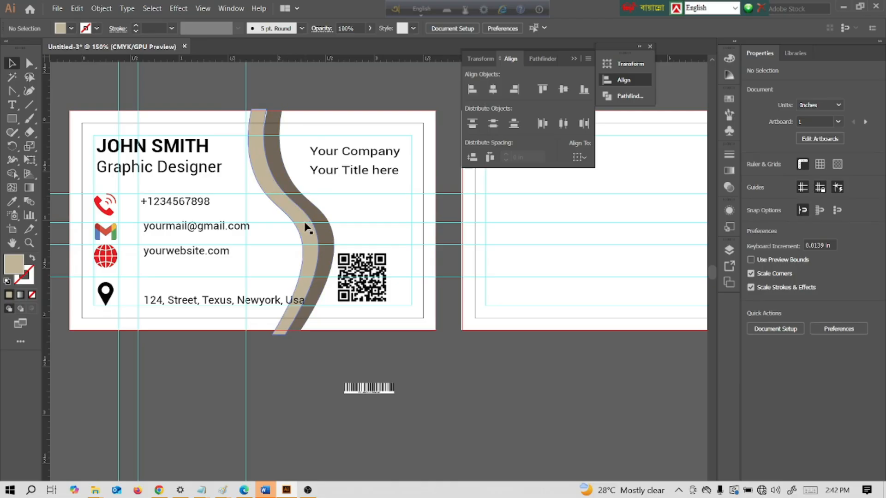
# Shorten the tan strip to end at the card's lower edge, about 2.27 in high, and nudge it against the brown strip
pyautogui.click(284, 332)
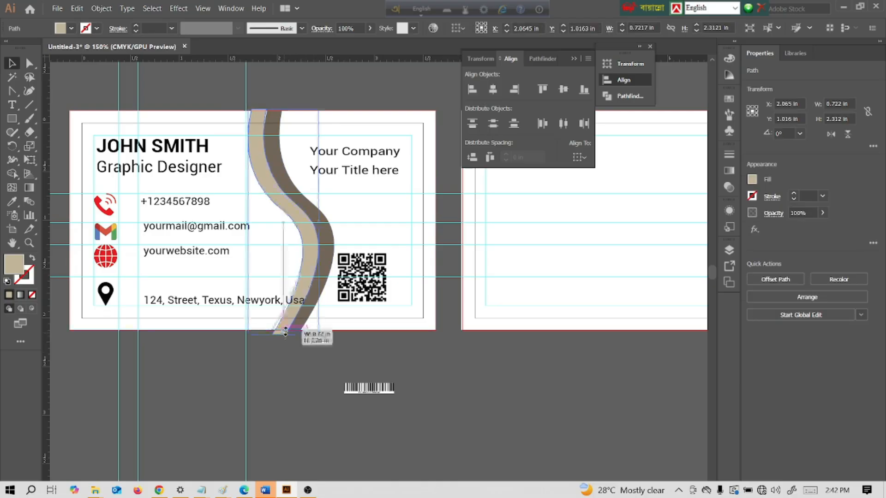
pyautogui.click(289, 341)
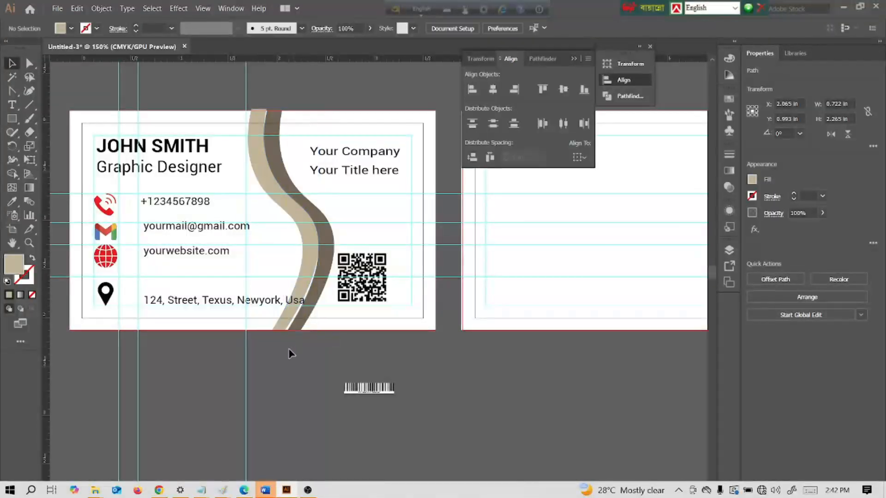
pyautogui.click(294, 310)
pyautogui.click(320, 347)
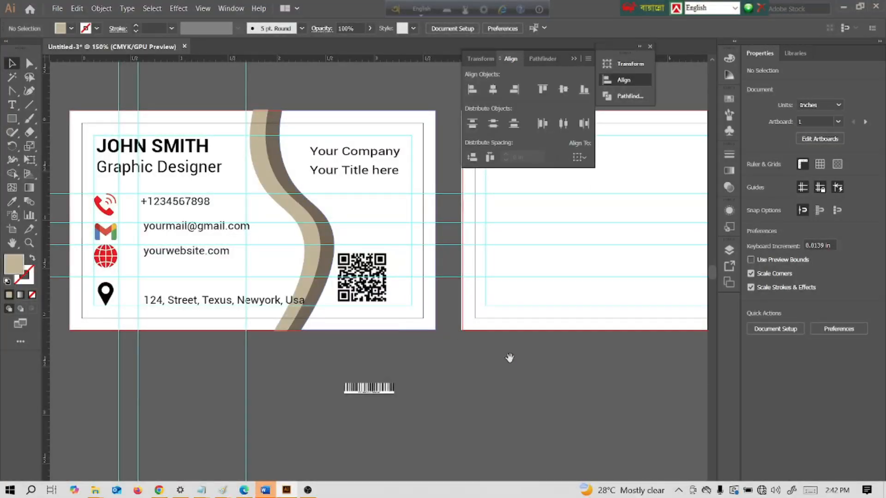
# Unlock the guides and delete the three vertical guides running across the card front
pyautogui.moveTo(558, 370); pyautogui.dragTo(547, 410)
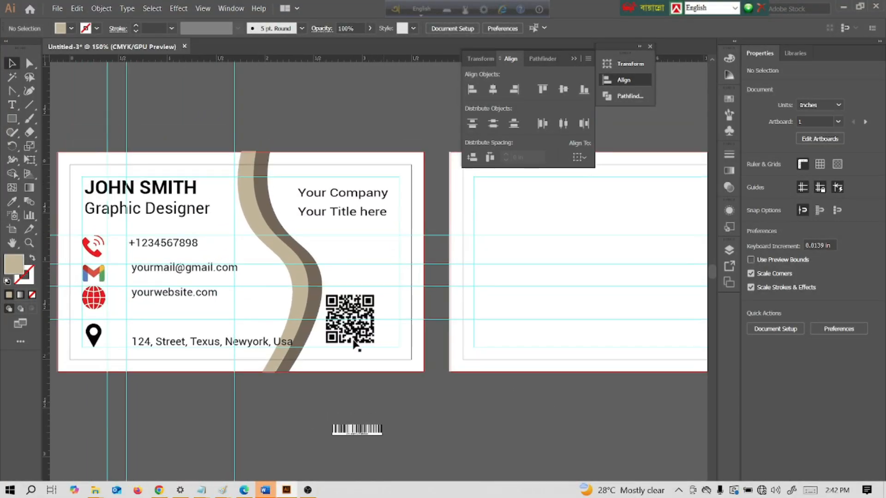
pyautogui.scroll(2, 234, 193)
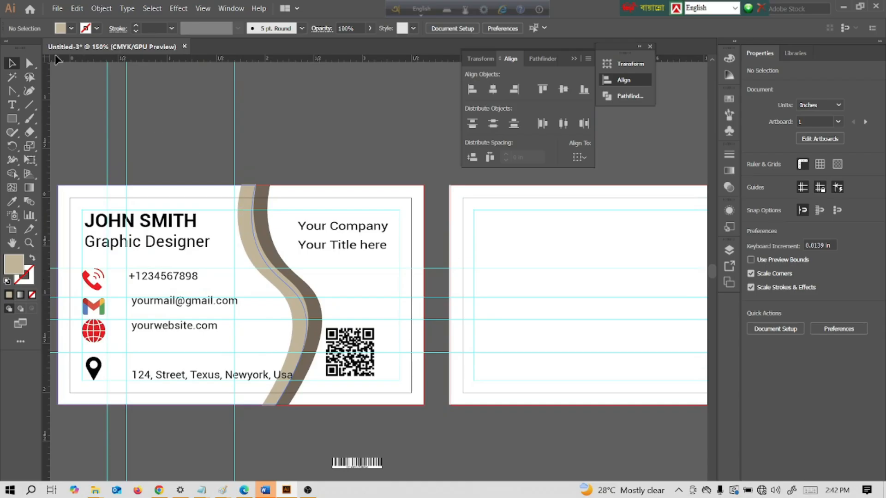
pyautogui.scroll(2, 189, 157)
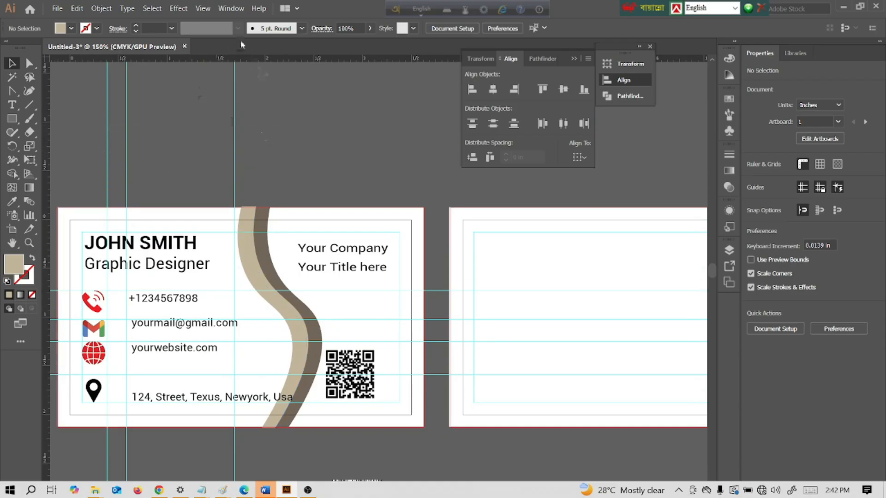
pyautogui.click(202, 9)
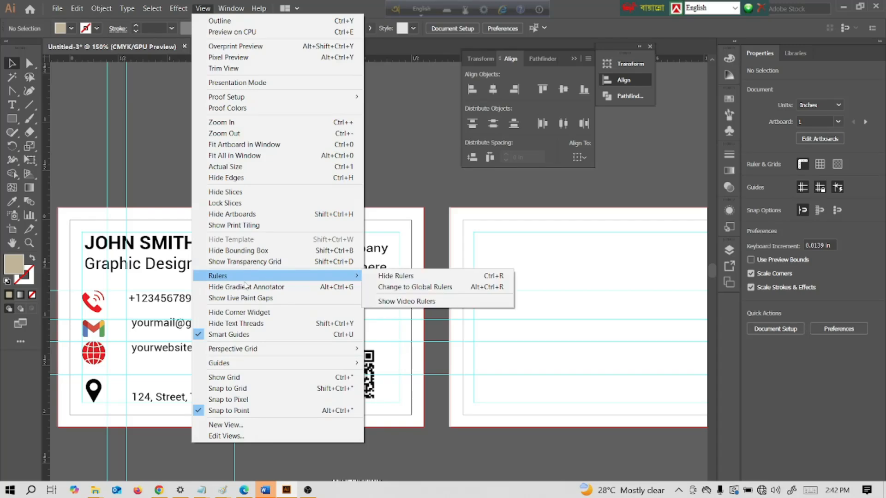
pyautogui.moveTo(277, 364)
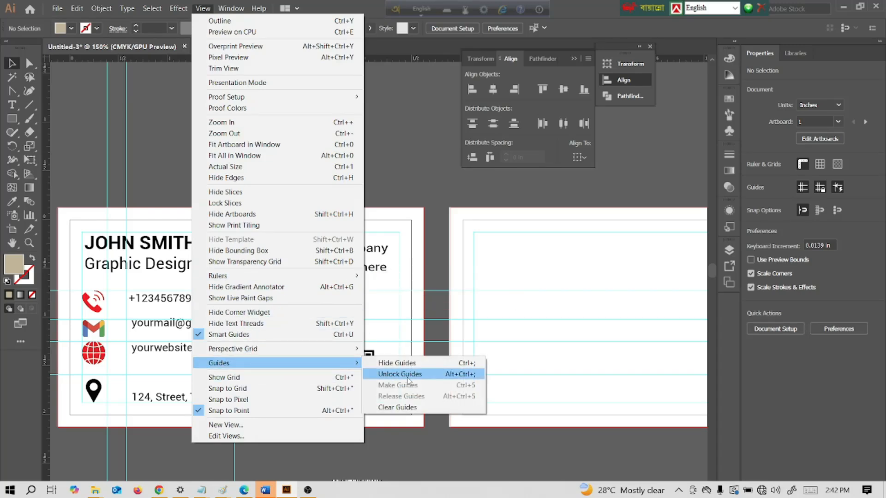
pyautogui.click(410, 374)
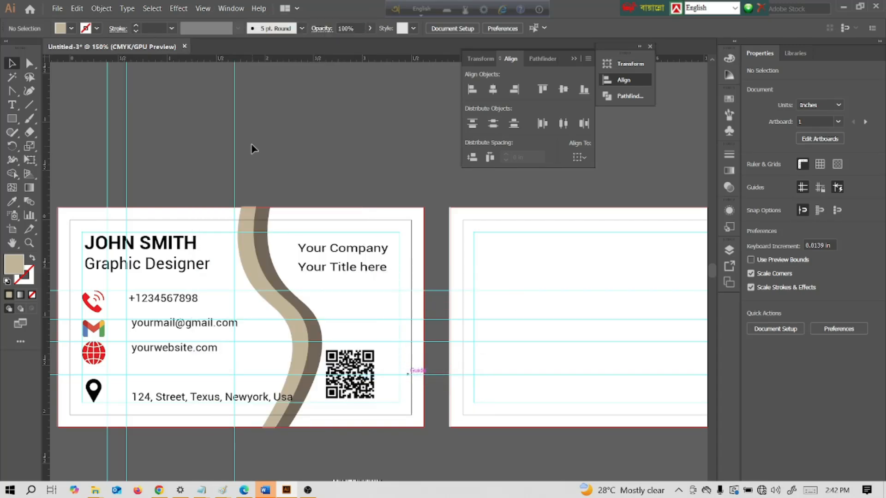
pyautogui.moveTo(115, 118); pyautogui.dragTo(298, 129)
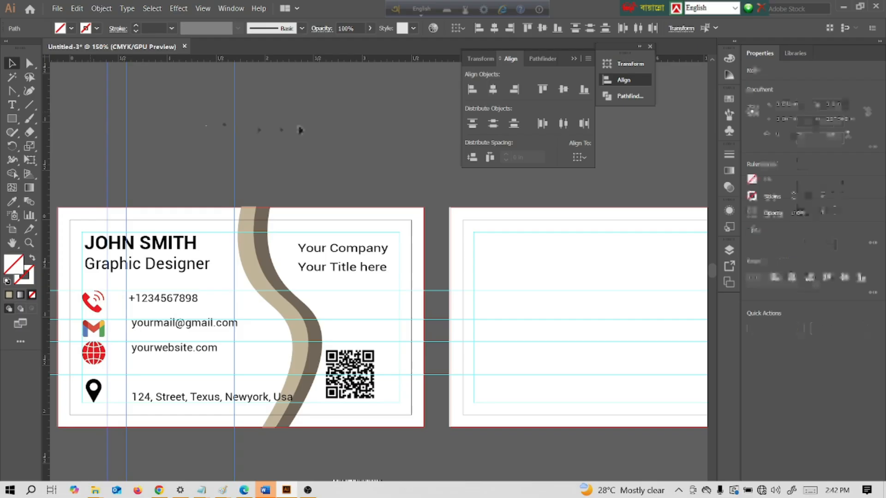
pyautogui.press('Delete')
# Delete the four horizontal guides running across both card sides
pyautogui.scroll(-2, 296, 125)
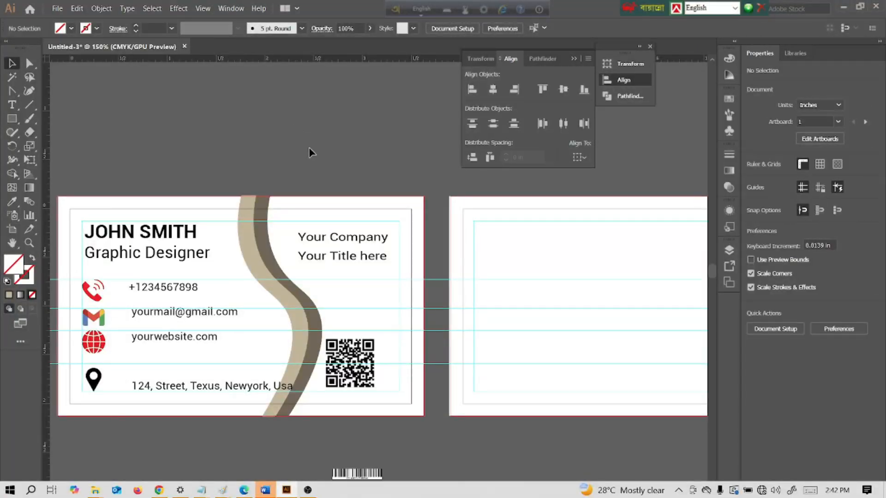
pyautogui.hscroll(-4, 89, 164)
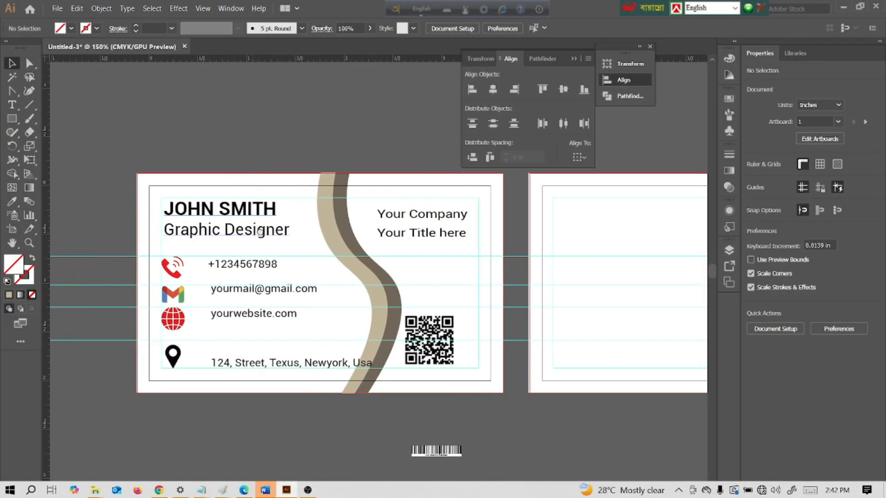
pyautogui.moveTo(93, 218); pyautogui.dragTo(91, 350)
pyautogui.press('Delete')
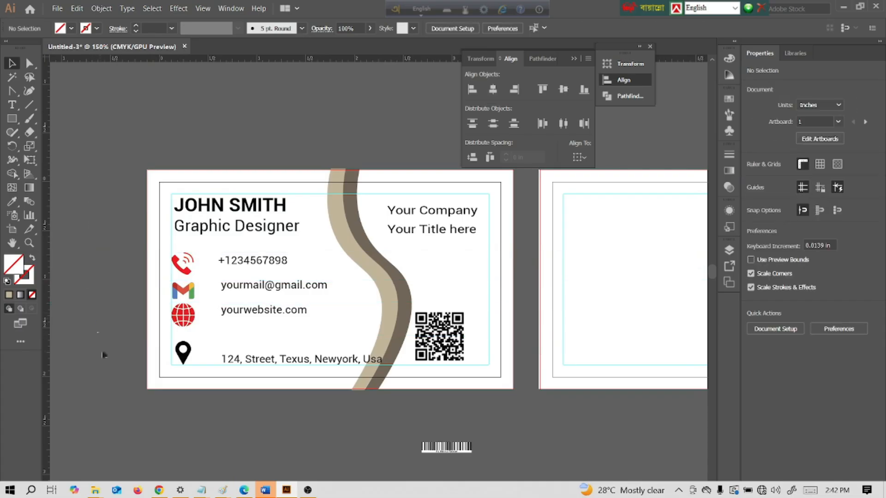
# Convert the white 3.25 x 1.75 in rectangle on the card back into a guide
pyautogui.hscroll(12, 435, 441)
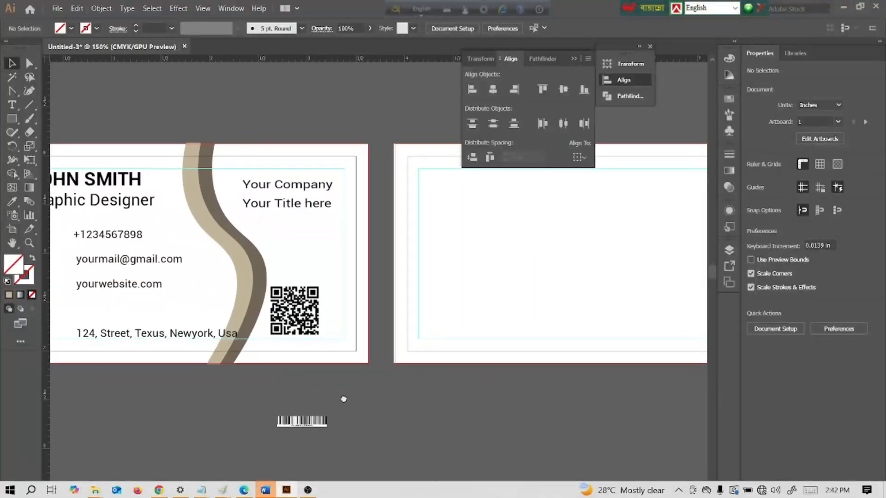
pyautogui.moveTo(245, 414); pyautogui.dragTo(253, 424)
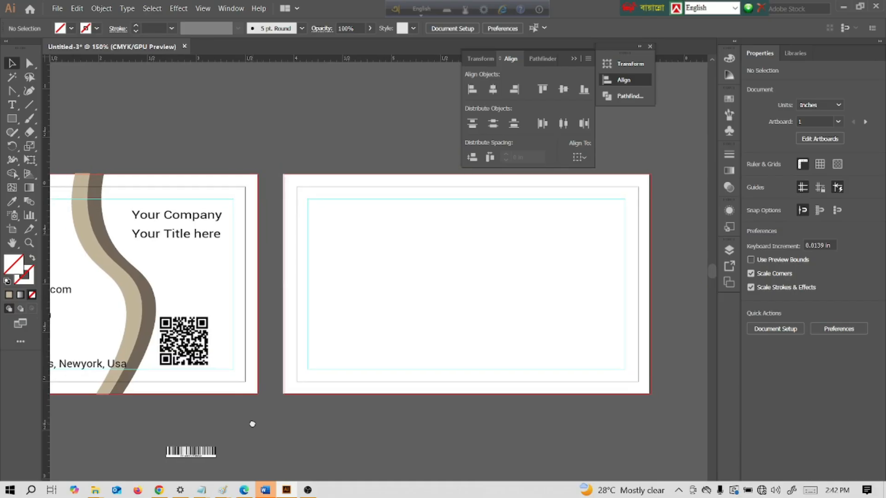
pyautogui.moveTo(437, 306); pyautogui.dragTo(428, 330)
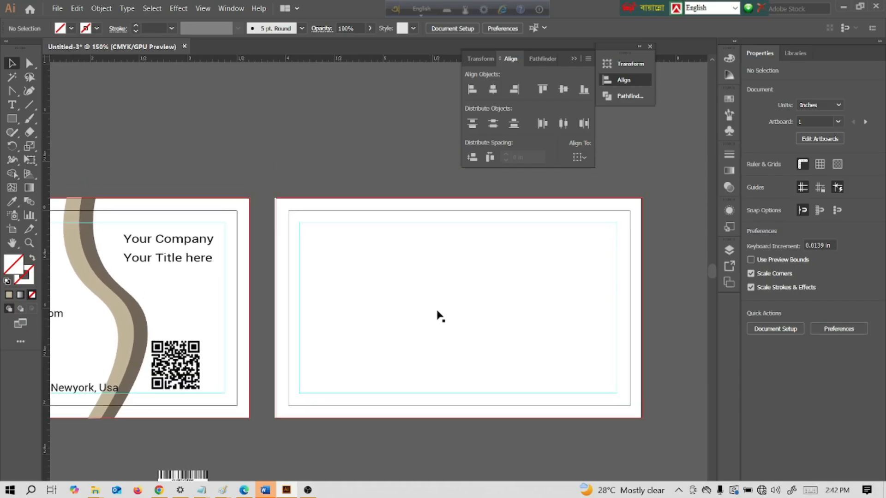
pyautogui.click(416, 277)
pyautogui.click(343, 170)
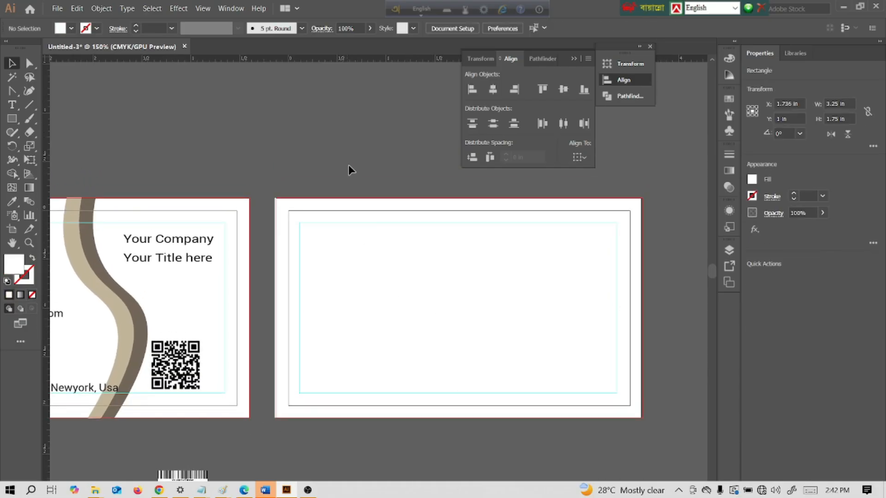
pyautogui.click(412, 309)
pyautogui.hotkey('ctrl', '5')
pyautogui.click(410, 308)
pyautogui.click(427, 303)
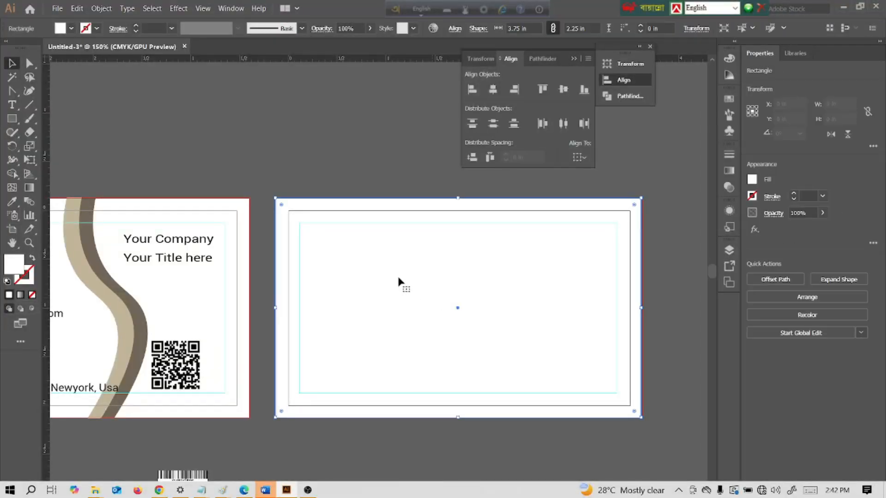
# Draw a rectangle about 3.74 x 0.58 in along the lower edge of the card back
pyautogui.moveTo(12, 119); pyautogui.dragTo(41, 130)
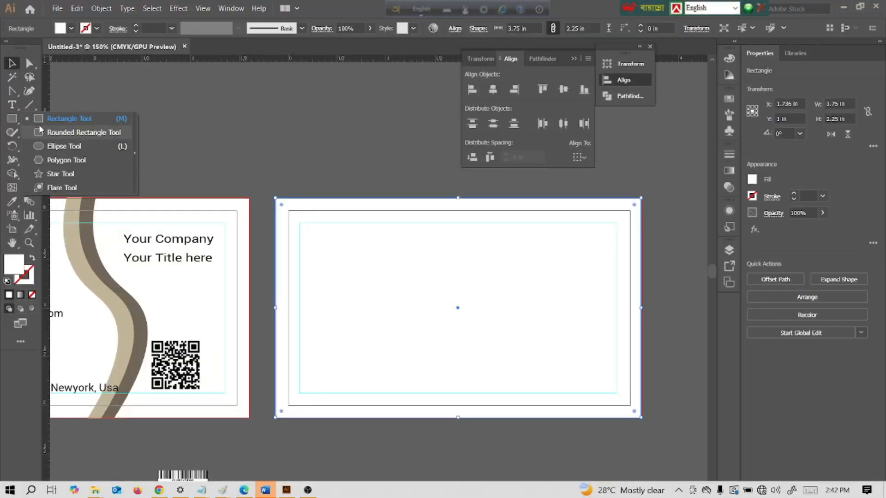
pyautogui.click(65, 119)
pyautogui.moveTo(276, 361); pyautogui.dragTo(640, 415)
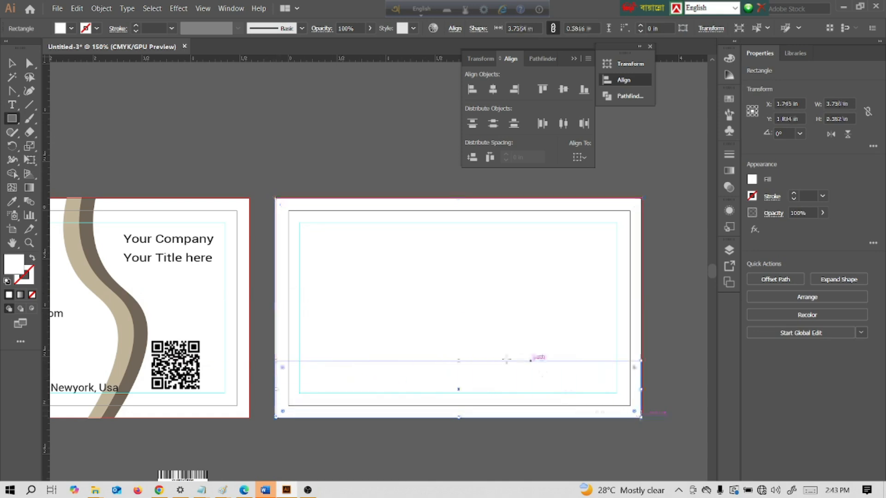
# Fill the new lower rectangle with green and extend its left side to the card edge, making it 3.75 in wide
pyautogui.click(71, 29)
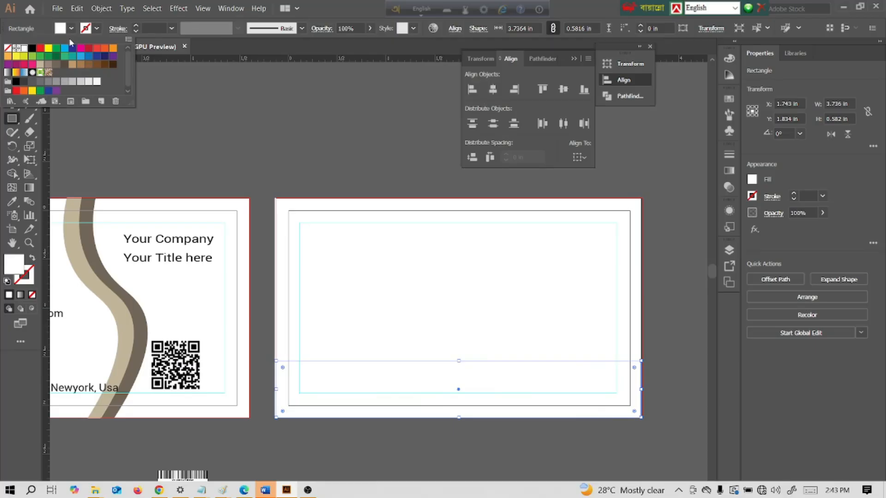
pyautogui.click(56, 48)
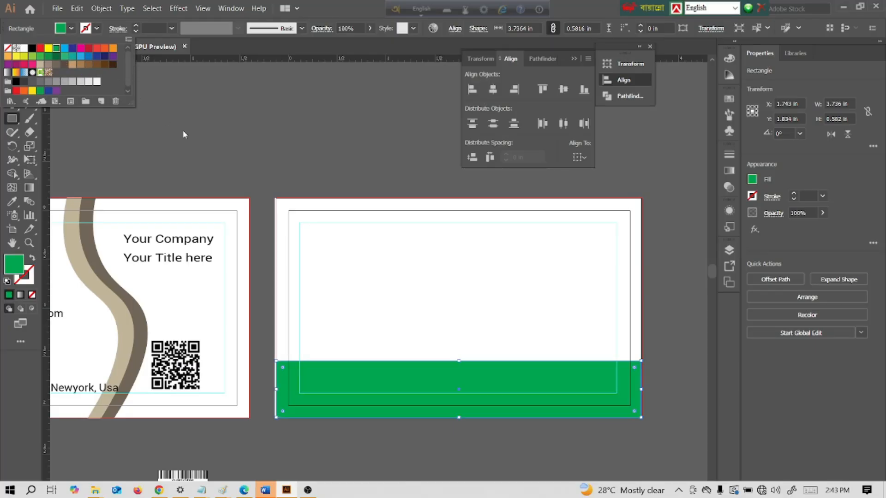
pyautogui.click(183, 132)
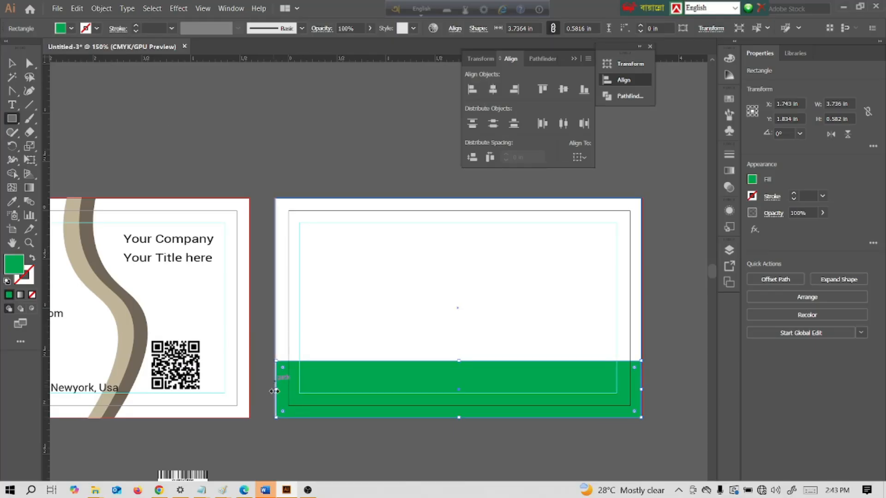
pyautogui.moveTo(277, 391); pyautogui.dragTo(275, 392)
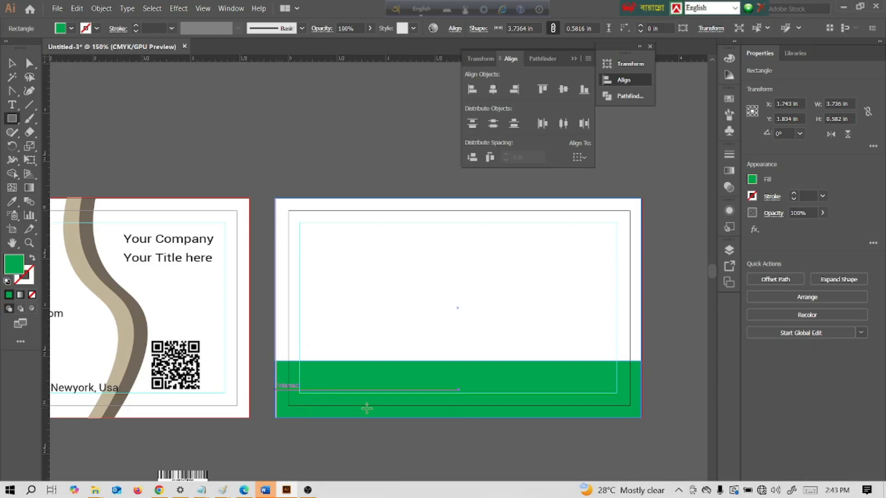
pyautogui.click(12, 63)
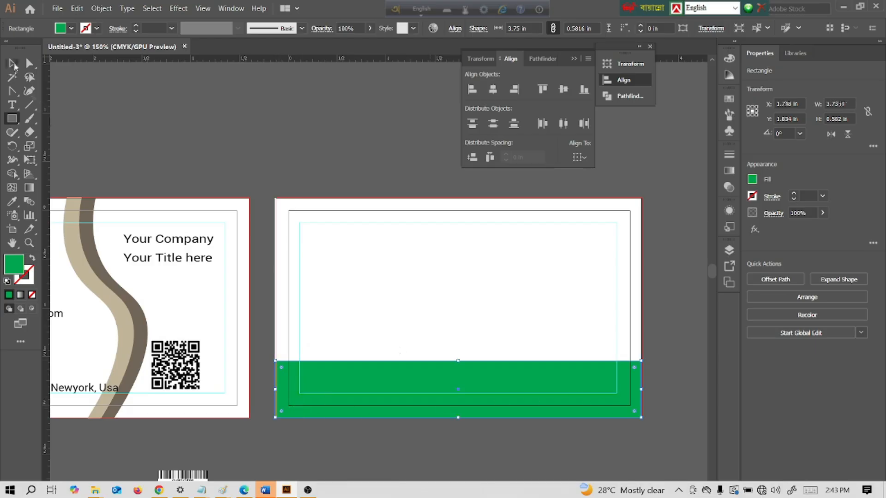
pyautogui.click(161, 88)
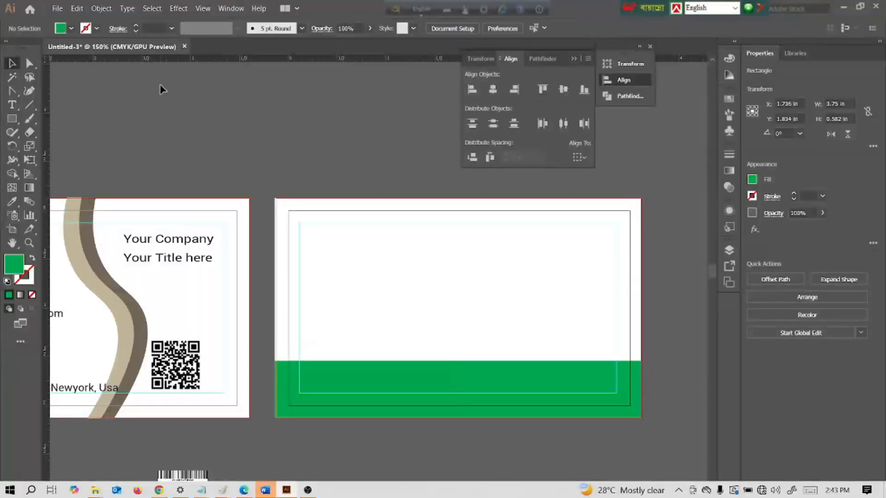
# Bend the green rectangle's top edge into a wave with the Anchor Point Tool, dipping on the left half and rising on the right
pyautogui.click(437, 372)
pyautogui.click(18, 91)
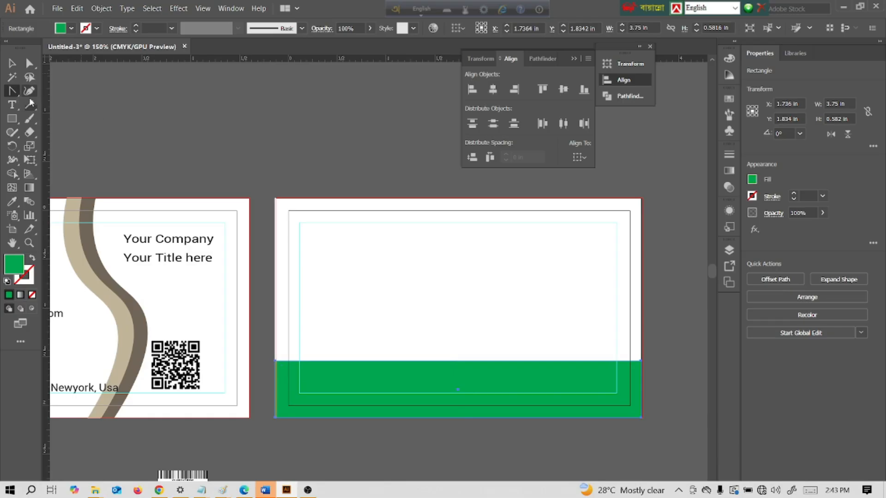
pyautogui.click(19, 95)
pyautogui.click(65, 133)
pyautogui.moveTo(452, 360); pyautogui.dragTo(452, 341)
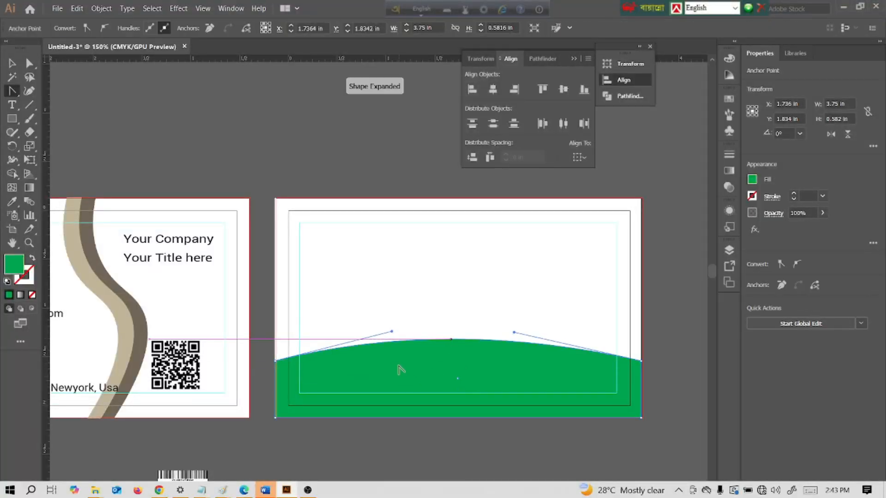
pyautogui.moveTo(392, 332); pyautogui.dragTo(404, 396)
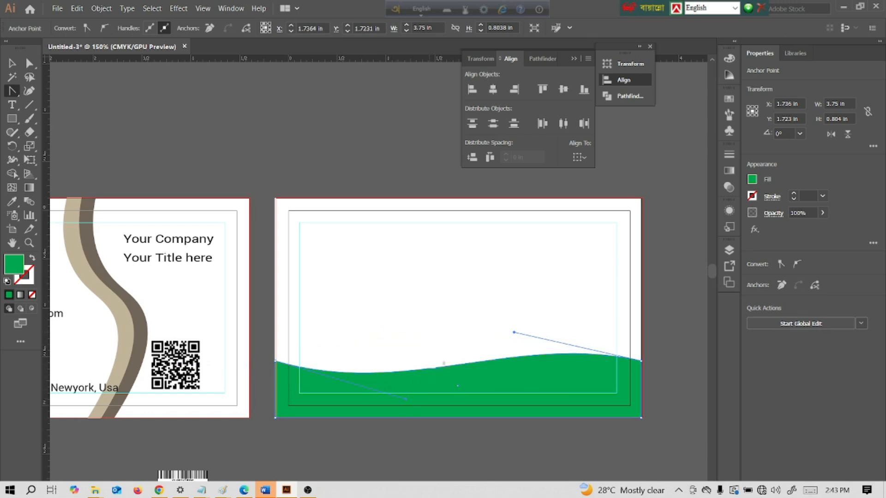
pyautogui.moveTo(514, 332); pyautogui.dragTo(513, 315)
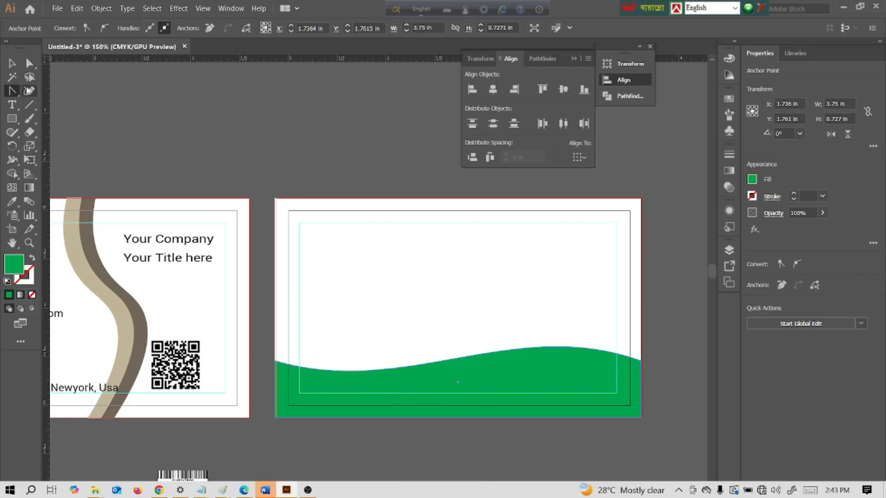
pyautogui.click(12, 64)
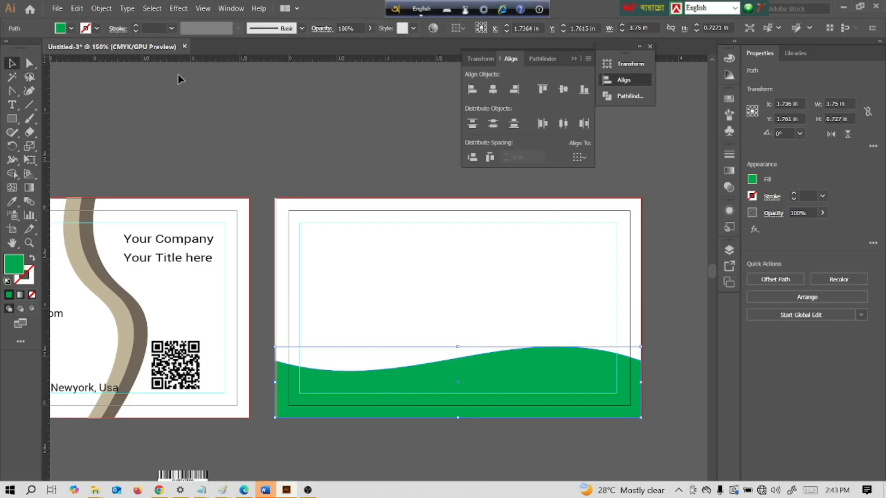
# Offset the green wave's path by -0.125 in with miter joins
pyautogui.click(101, 8)
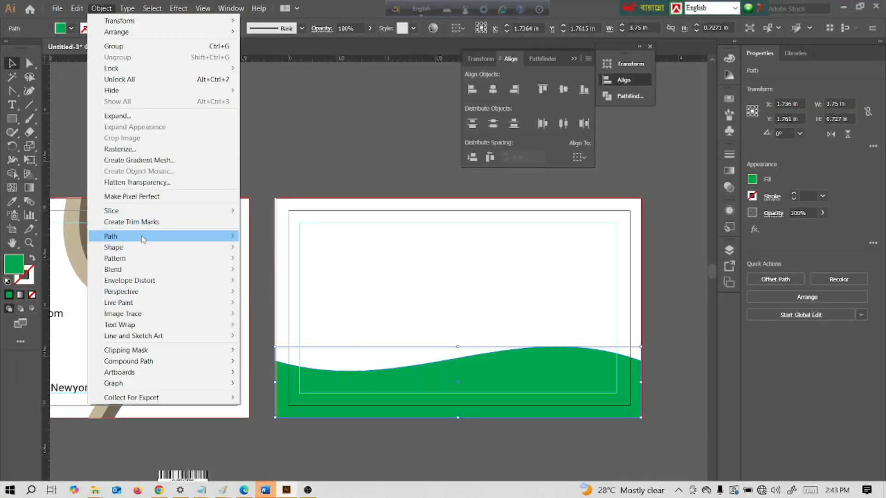
pyautogui.moveTo(143, 237)
pyautogui.click(284, 273)
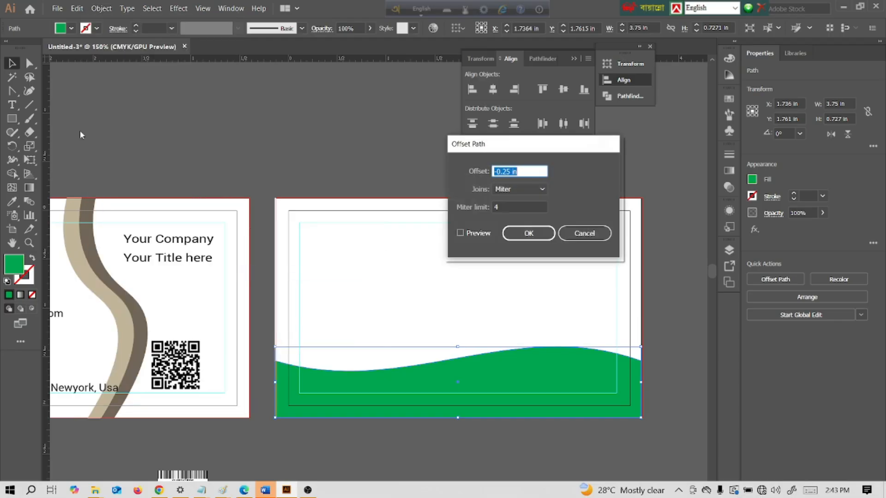
pyautogui.click(460, 234)
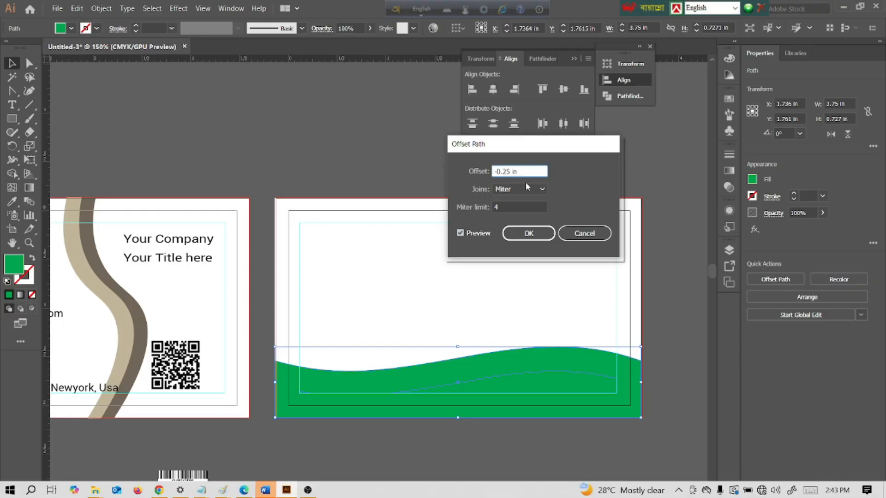
pyautogui.click(460, 234)
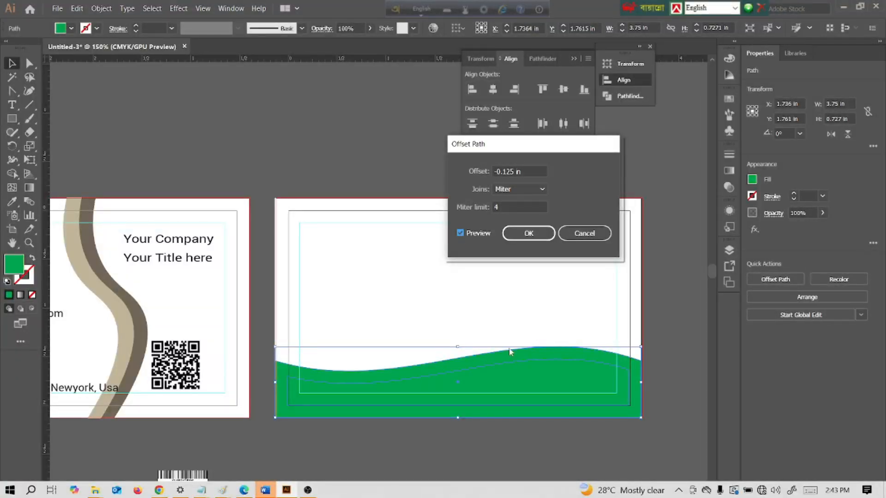
pyautogui.click(528, 233)
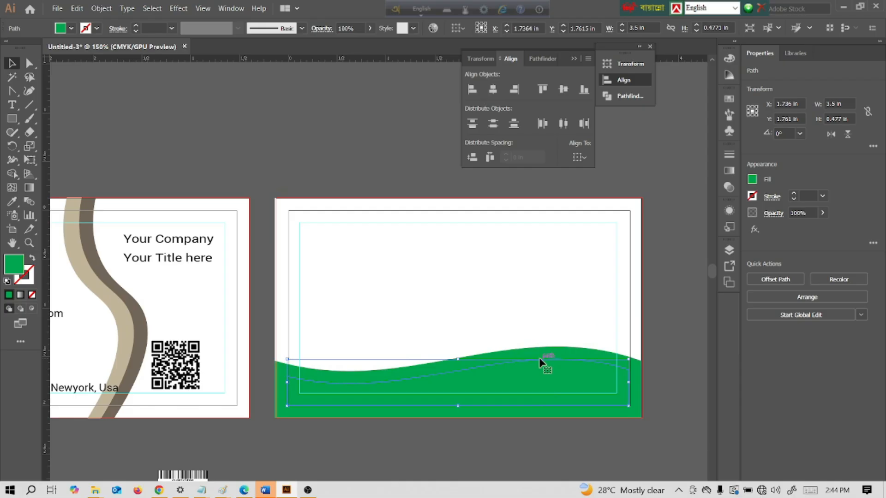
# Fill the inset wave with light blue and stretch it to the left, right and lower edges of the card back
pyautogui.click(71, 28)
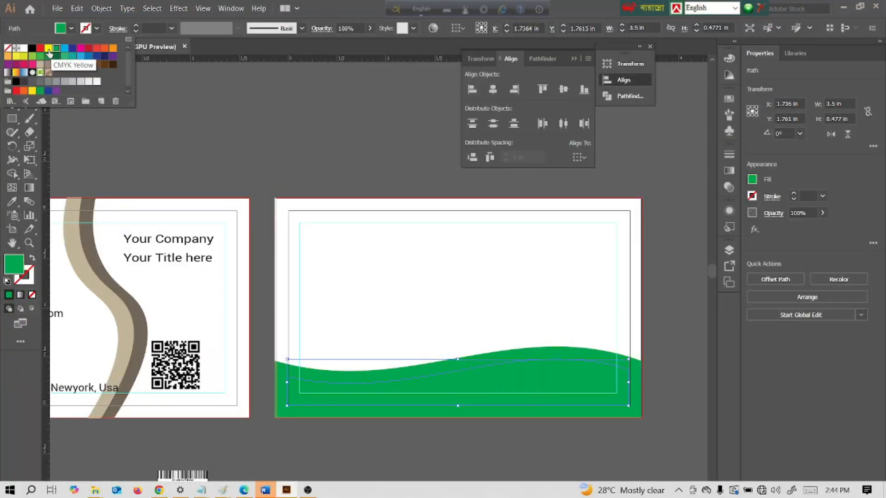
pyautogui.click(65, 49)
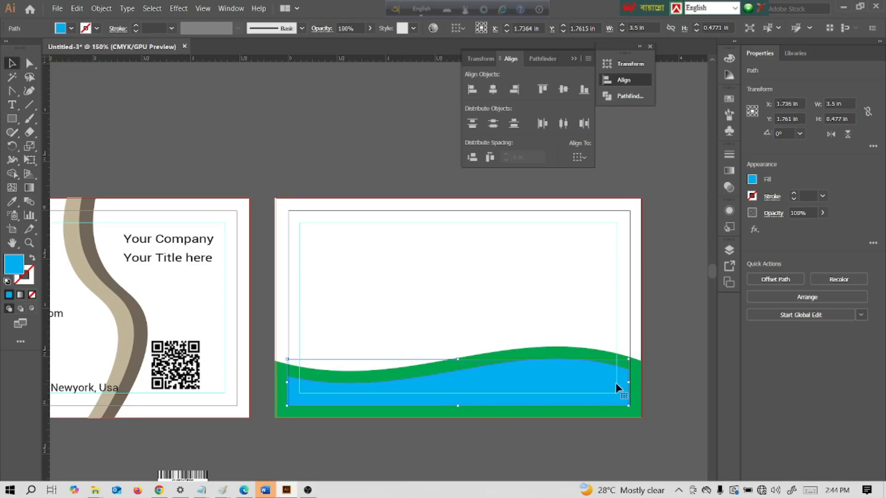
pyautogui.moveTo(628, 383); pyautogui.dragTo(641, 383)
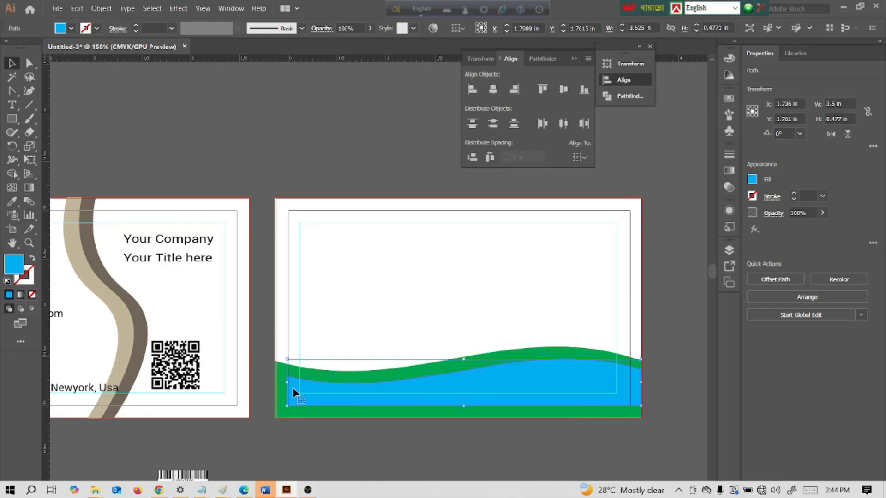
pyautogui.moveTo(287, 382); pyautogui.dragTo(276, 382)
pyautogui.moveTo(458, 405); pyautogui.dragTo(459, 418)
pyautogui.click(417, 319)
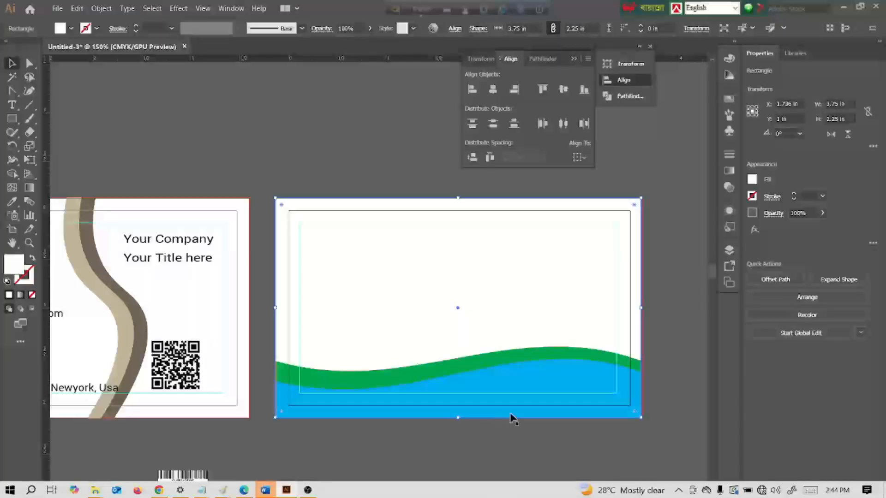
pyautogui.click(526, 380)
pyautogui.click(415, 319)
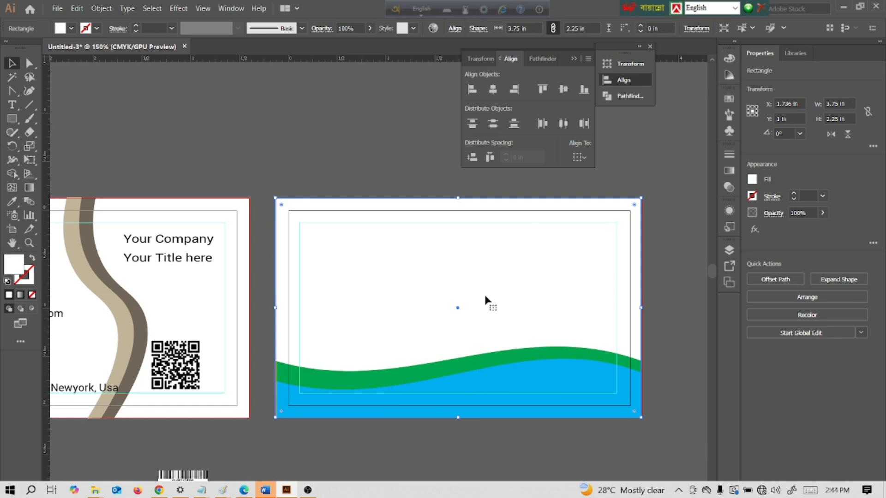
# Place a text line in the white area of the card back above the wave and enter "Your COM"
pyautogui.click(12, 105)
pyautogui.click(365, 276)
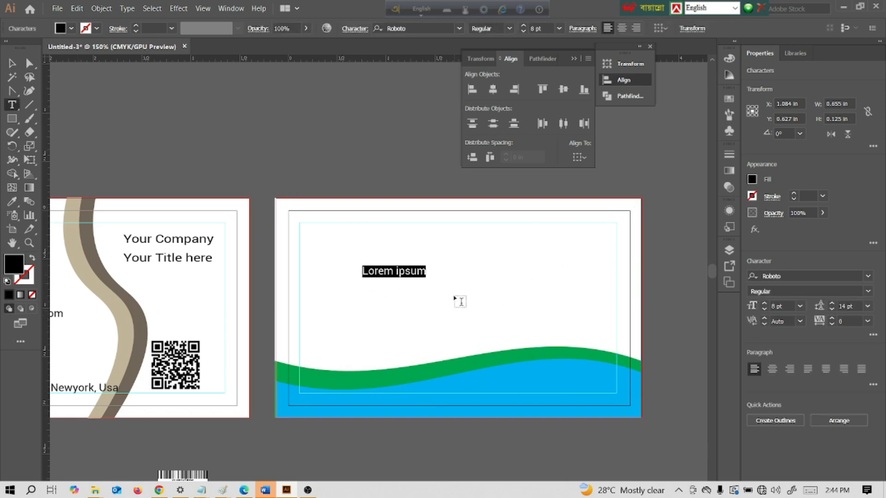
pyautogui.write('Yo')
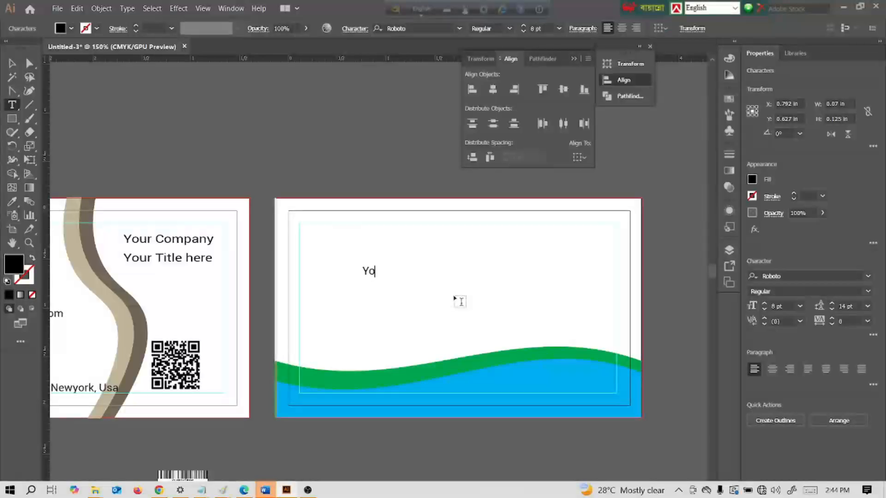
pyautogui.write('ur COM')
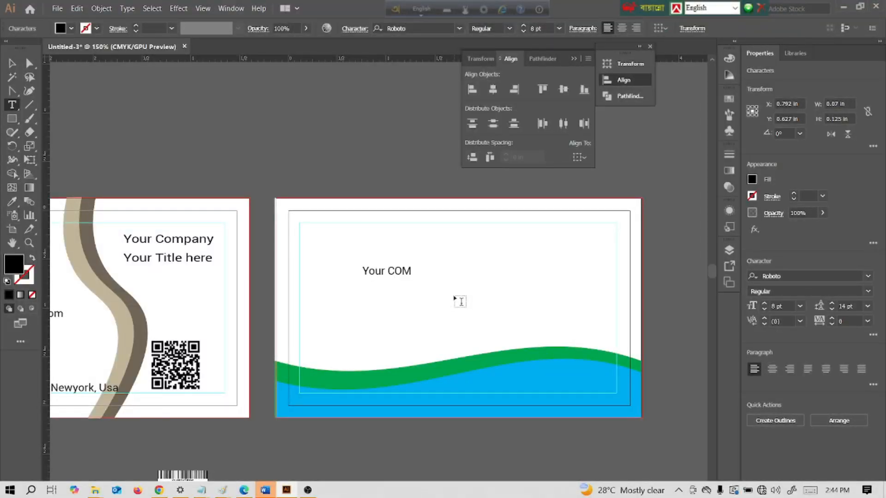
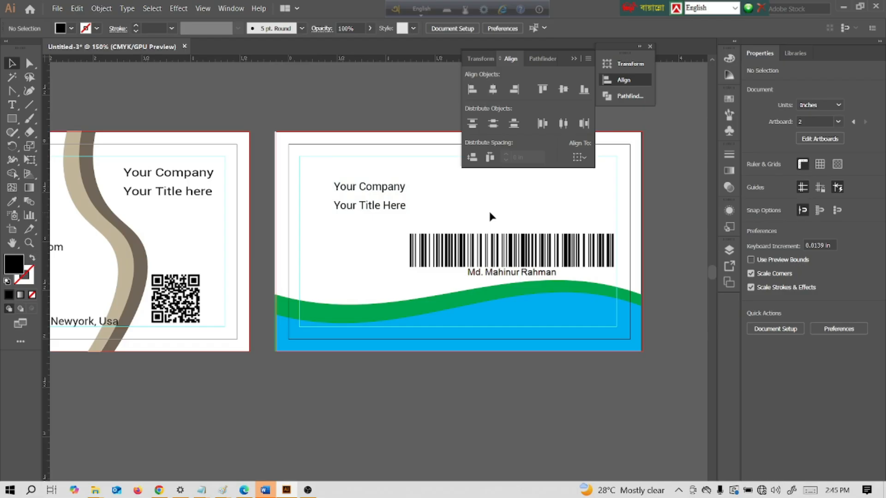
pyautogui.click(422, 215)
pyautogui.scroll(3, 477, 209)
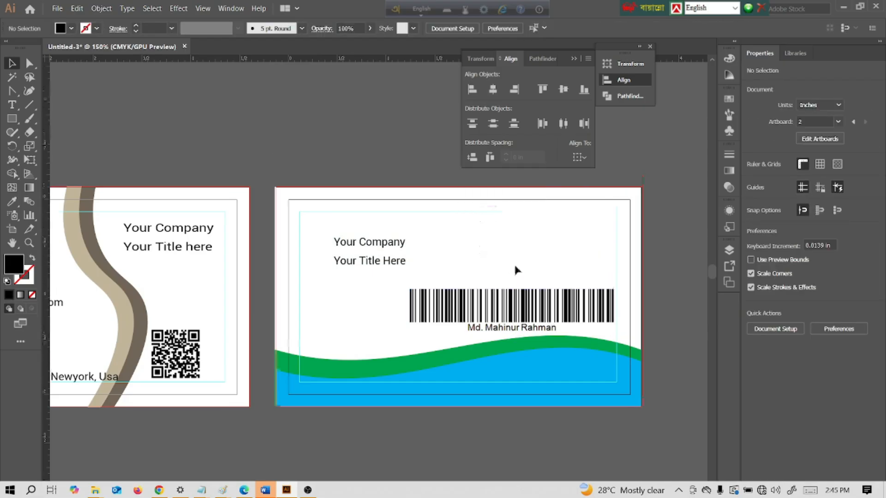
pyautogui.scroll(-1, 514, 262)
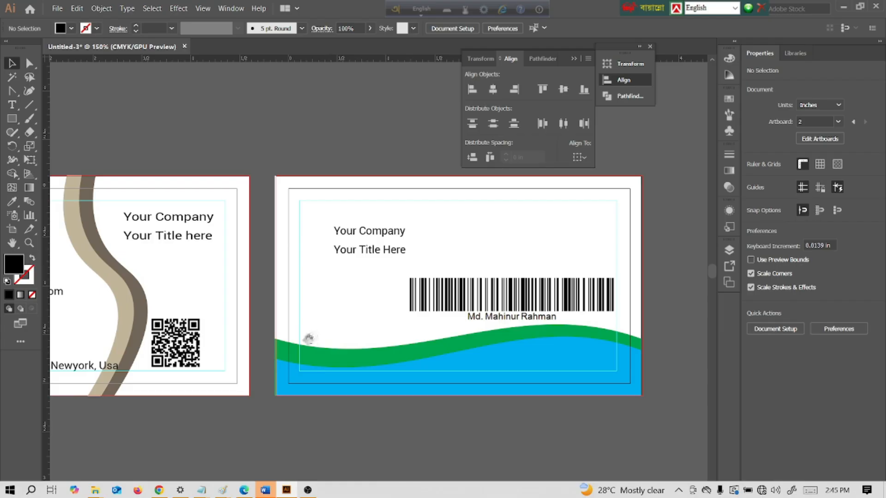
pyautogui.moveTo(304, 333); pyautogui.dragTo(465, 320)
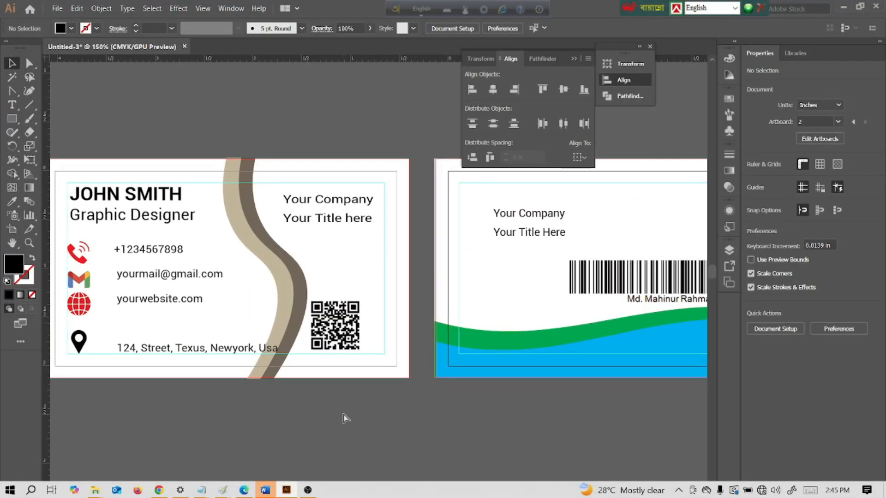
# Group all the objects of the card front into one object
pyautogui.hotkey('ctrl', '-')
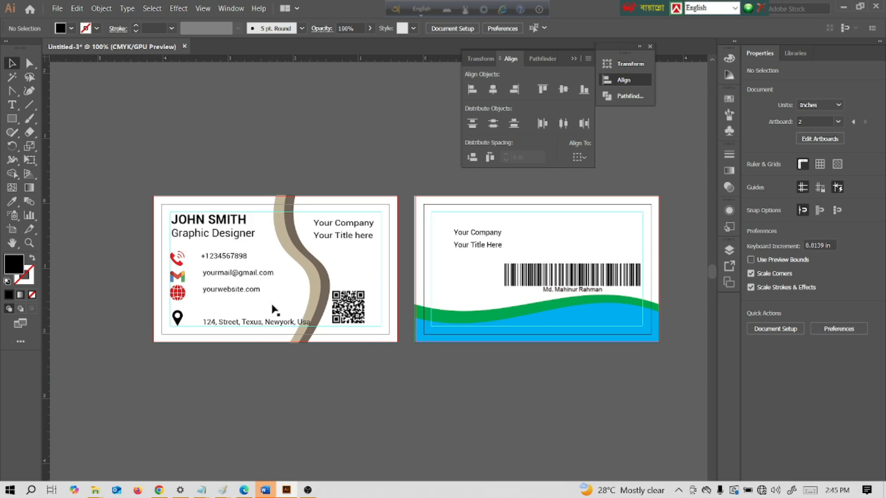
pyautogui.click(289, 307)
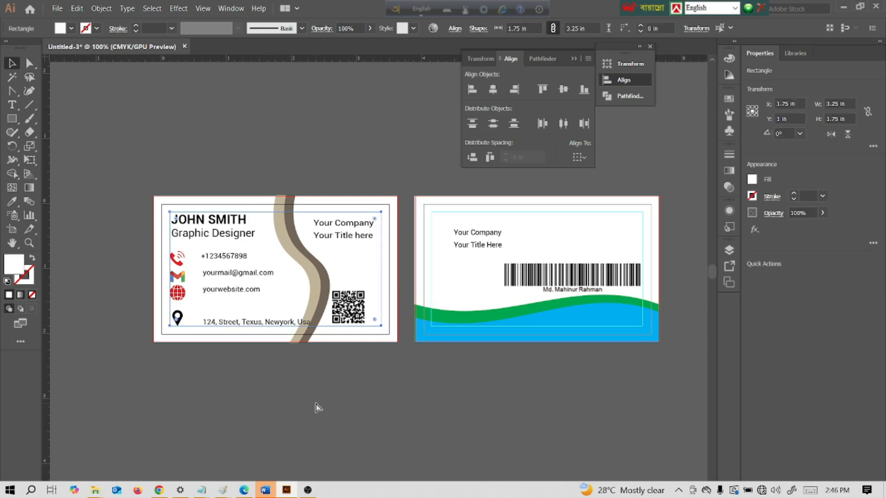
pyautogui.click(553, 242)
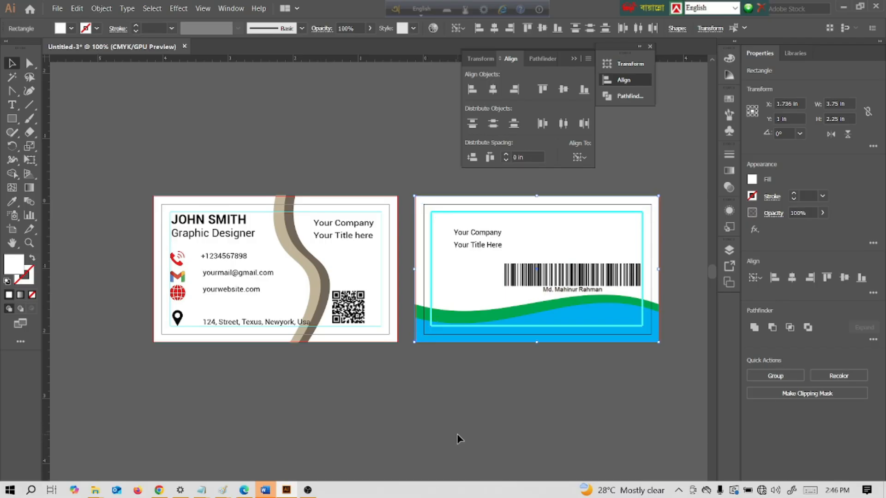
pyautogui.click(457, 434)
pyautogui.moveTo(99, 158); pyautogui.dragTo(405, 371)
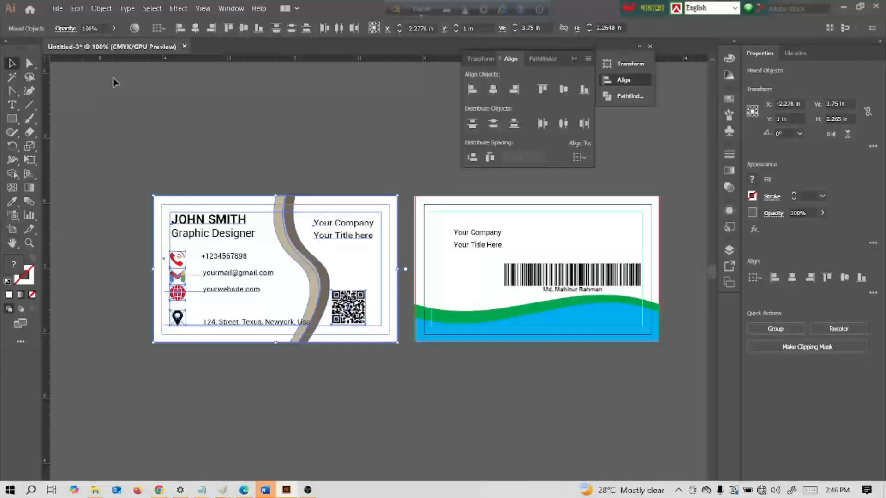
pyautogui.click(101, 8)
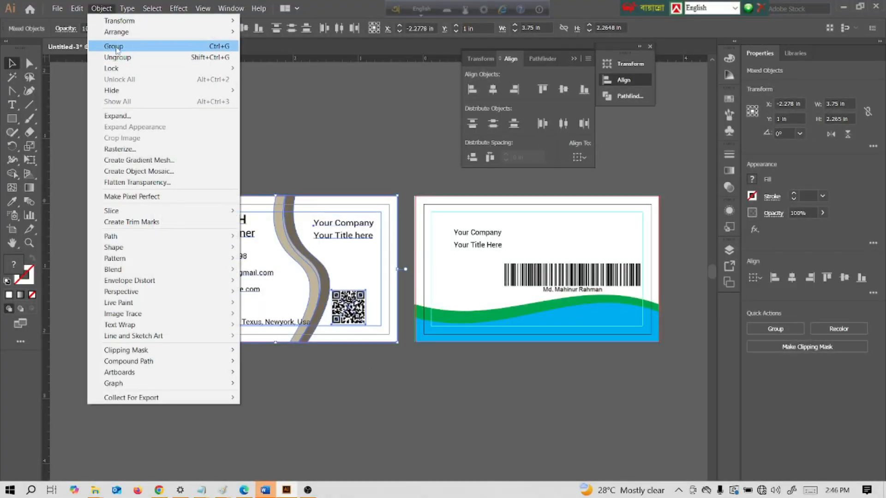
pyautogui.click(116, 47)
pyautogui.click(167, 116)
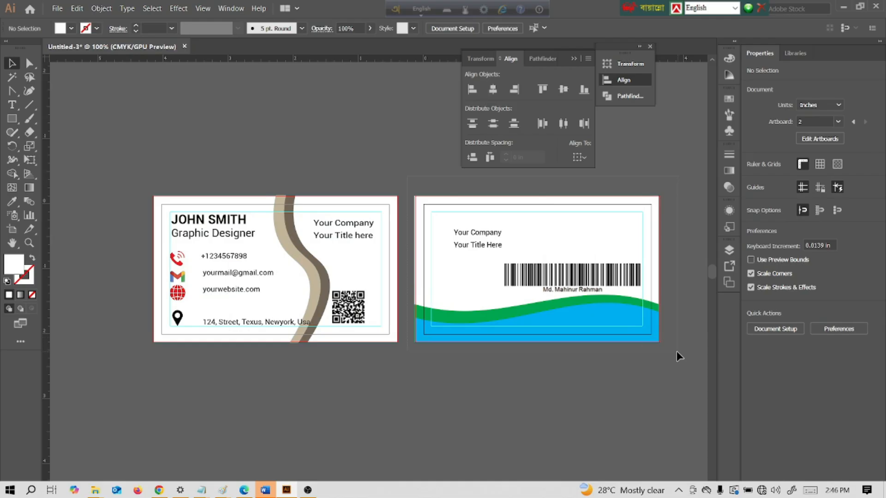
# Group all the objects of the card back into one object and check that each side selects as a whole
pyautogui.hotkey('ctrl', 'alt', 'a')
pyautogui.click(101, 8)
pyautogui.click(107, 45)
pyautogui.moveTo(230, 371); pyautogui.dragTo(312, 322)
pyautogui.click(316, 227)
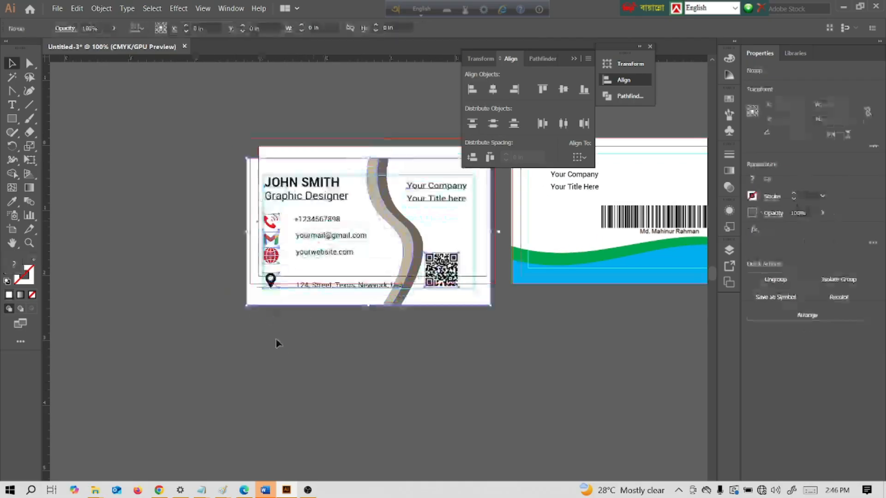
pyautogui.click(587, 224)
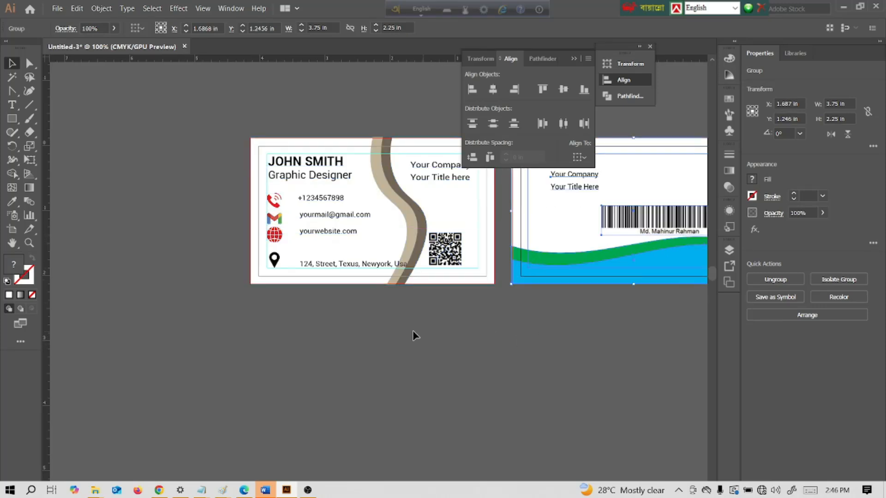
# Add a third, larger artboard about 6.3 x 5.7 in in the empty area beside the card front
pyautogui.moveTo(234, 334); pyautogui.dragTo(466, 340)
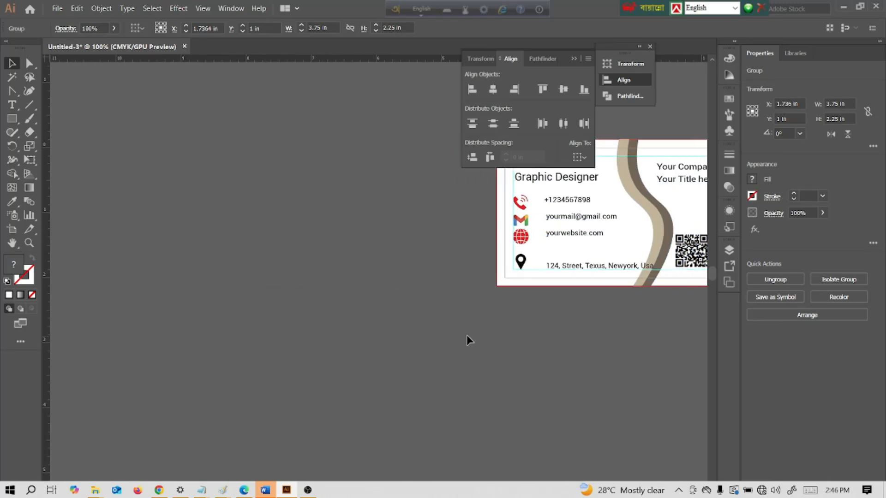
pyautogui.click(12, 119)
pyautogui.click(14, 231)
pyautogui.moveTo(58, 101); pyautogui.dragTo(409, 267)
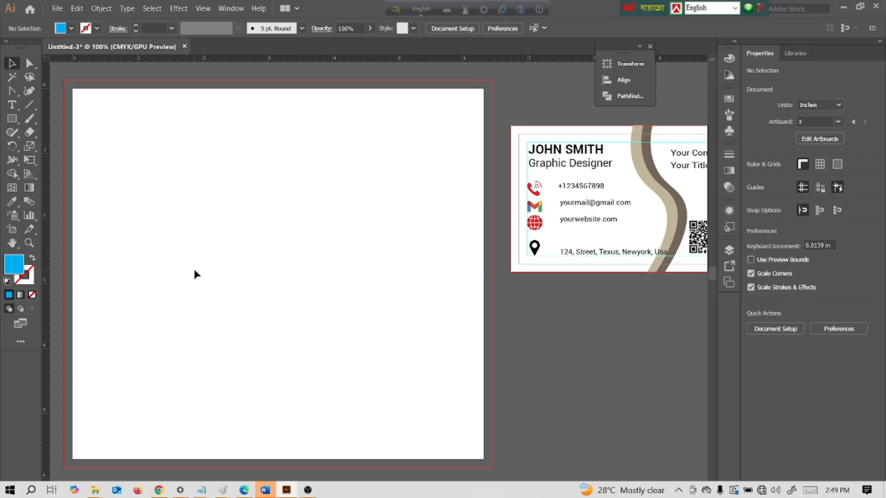
# Cover the new artboard out to its bleed edges with a rectangle about 6.58 x 5.95 in and fill it dark grayish brown
pyautogui.rightClick(12, 118)
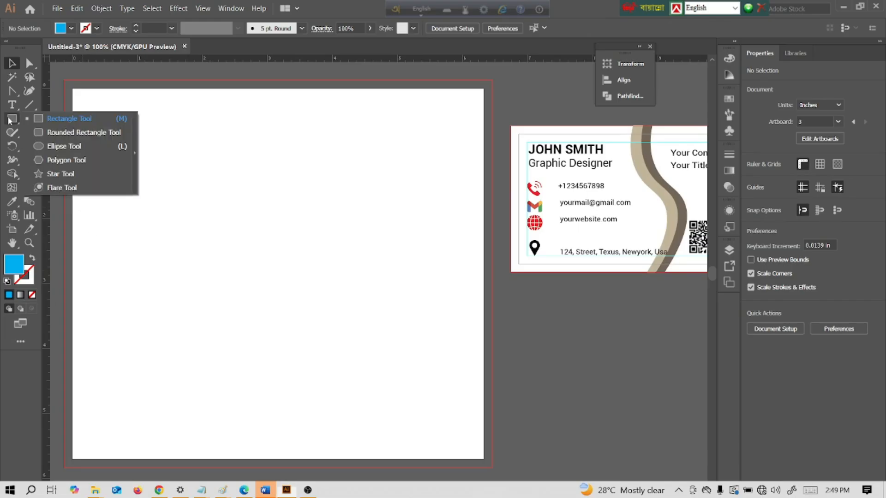
pyautogui.click(54, 118)
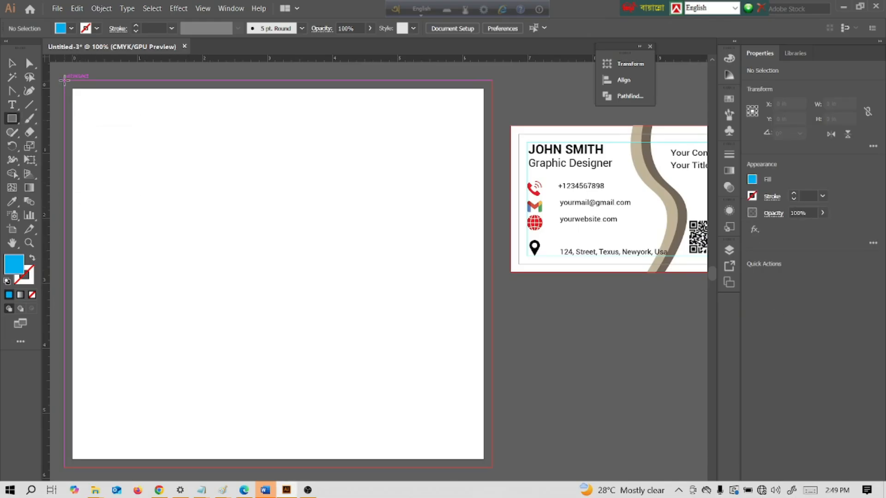
pyautogui.moveTo(64, 79); pyautogui.dragTo(492, 468)
pyautogui.click(71, 28)
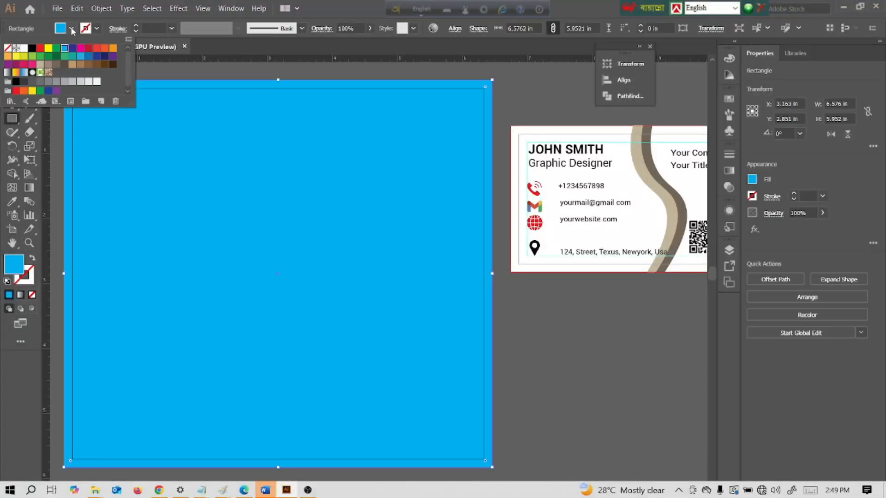
pyautogui.click(72, 49)
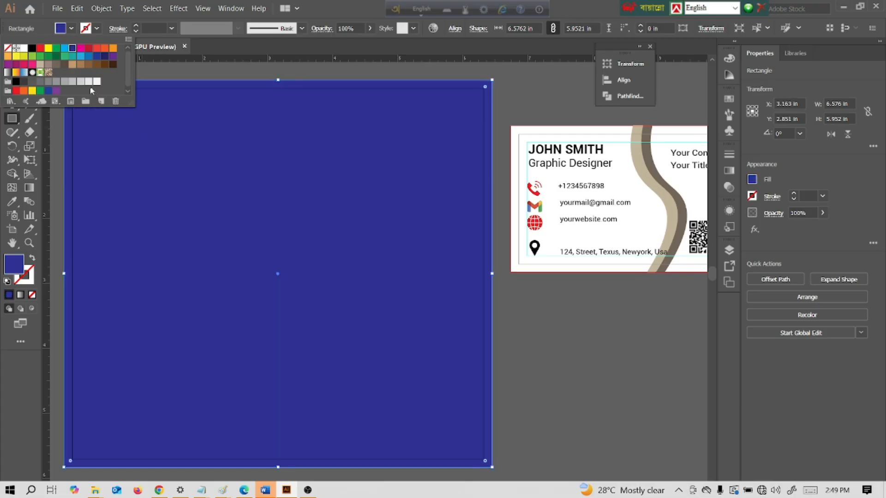
pyautogui.click(56, 64)
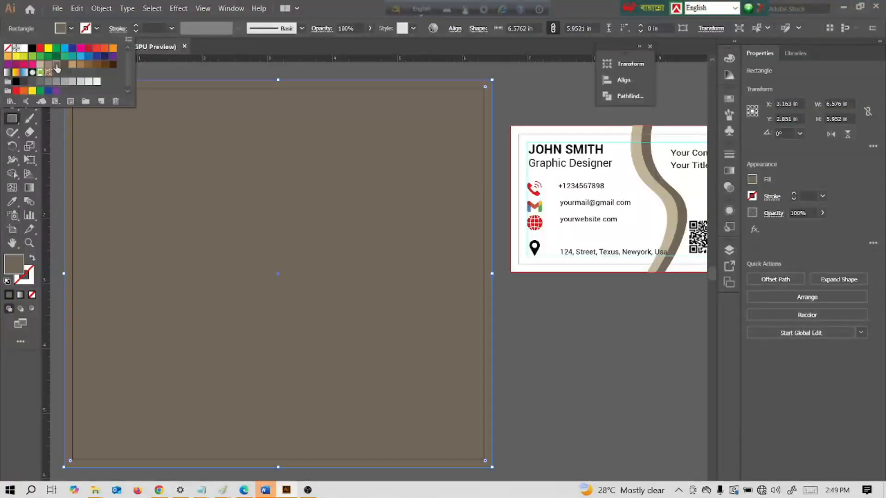
pyautogui.click(195, 187)
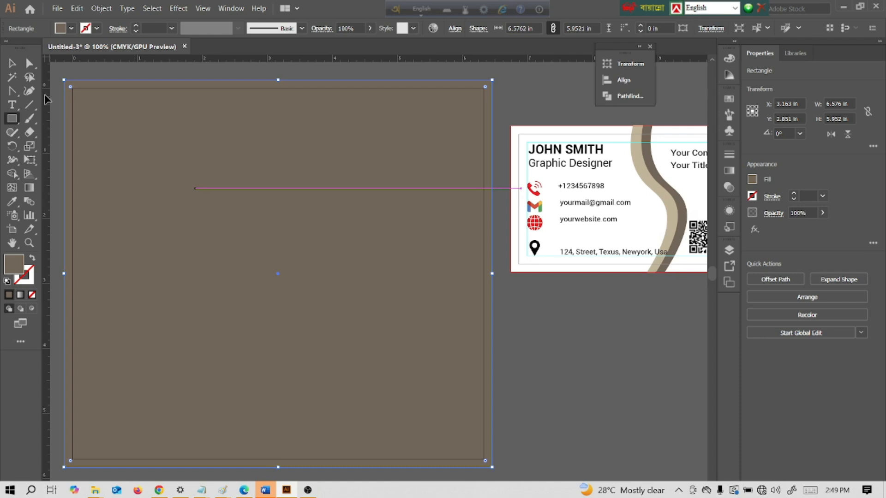
pyautogui.click(12, 65)
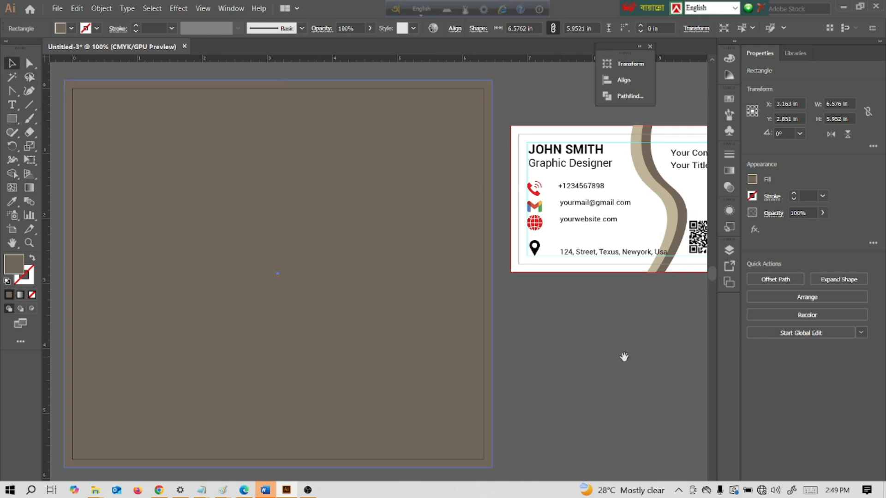
# Bring the grouped card front to the top of the stacking order and move it onto the brown background
pyautogui.moveTo(623, 357); pyautogui.dragTo(417, 364)
pyautogui.click(410, 238)
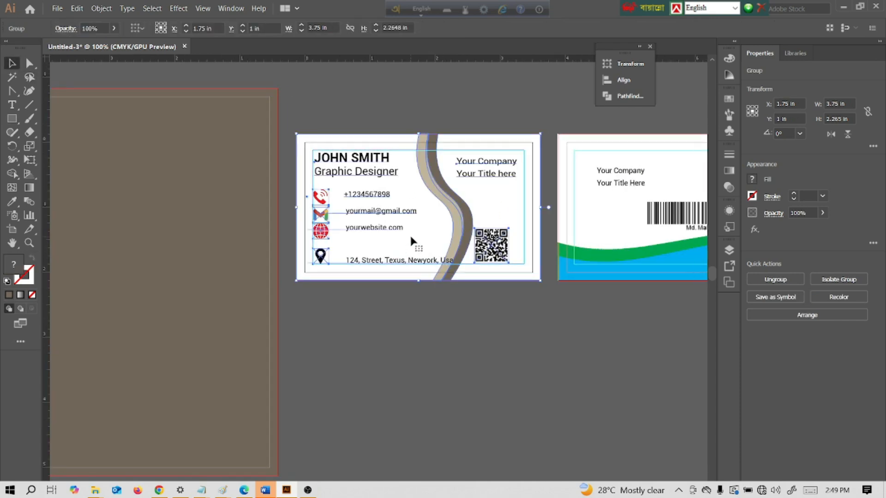
pyautogui.rightClick(414, 215)
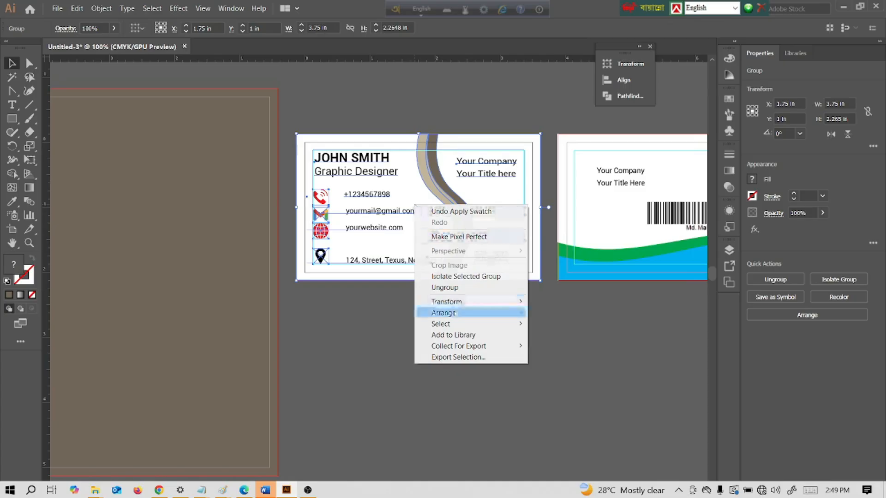
pyautogui.moveTo(461, 313)
pyautogui.click(542, 316)
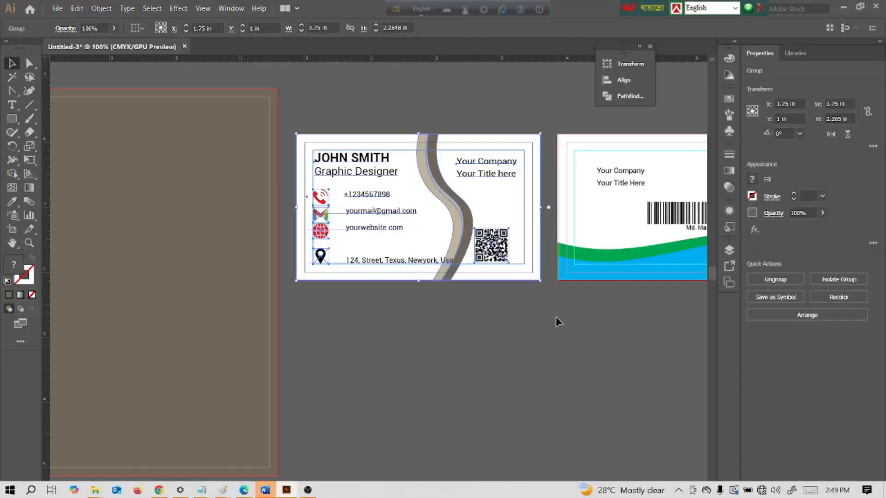
pyautogui.click(550, 330)
pyautogui.hscroll(-5, 392, 353)
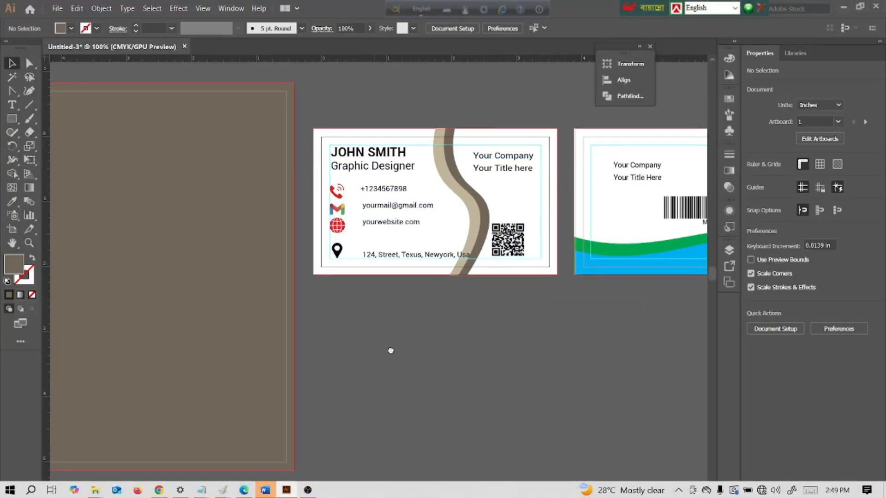
pyautogui.moveTo(601, 222); pyautogui.dragTo(214, 196)
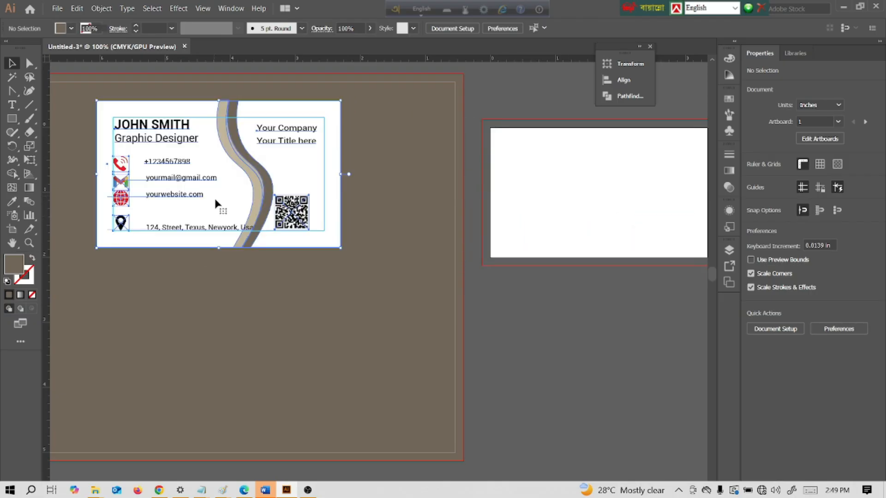
# Bring the grouped card back to the top of the stacking order and move it onto the brown background below the card front
pyautogui.hscroll(8, 631, 348)
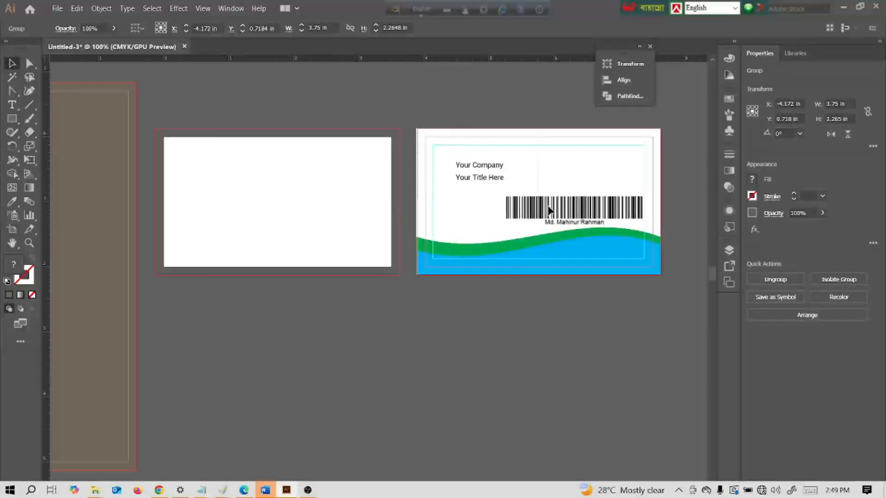
pyautogui.rightClick(540, 191)
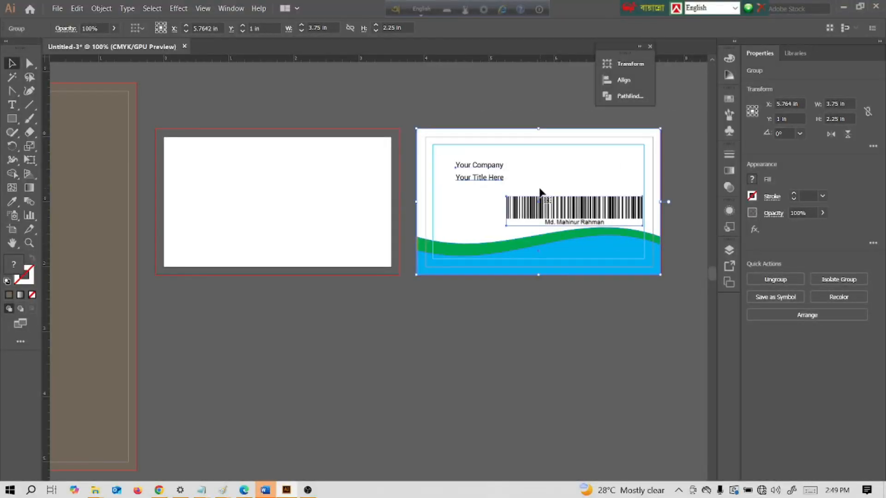
pyautogui.moveTo(612, 300)
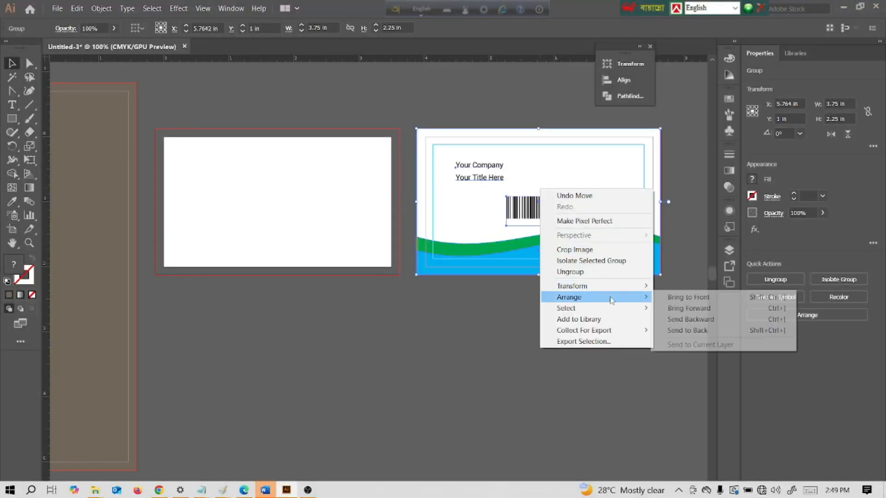
pyautogui.click(678, 299)
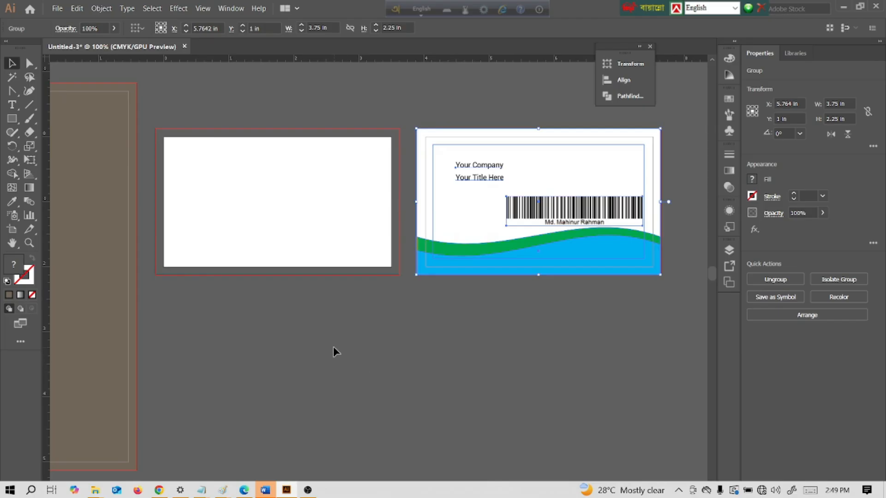
pyautogui.click(499, 333)
pyautogui.moveTo(320, 326); pyautogui.dragTo(528, 301)
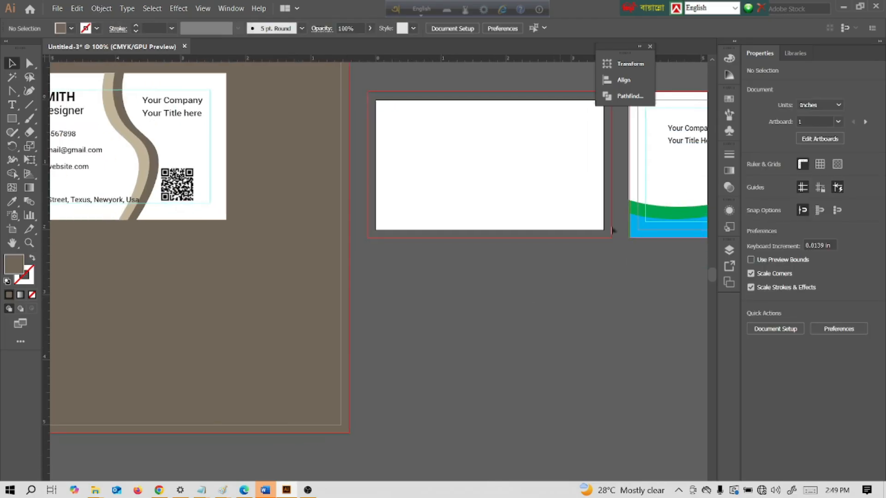
pyautogui.moveTo(673, 182); pyautogui.dragTo(96, 297)
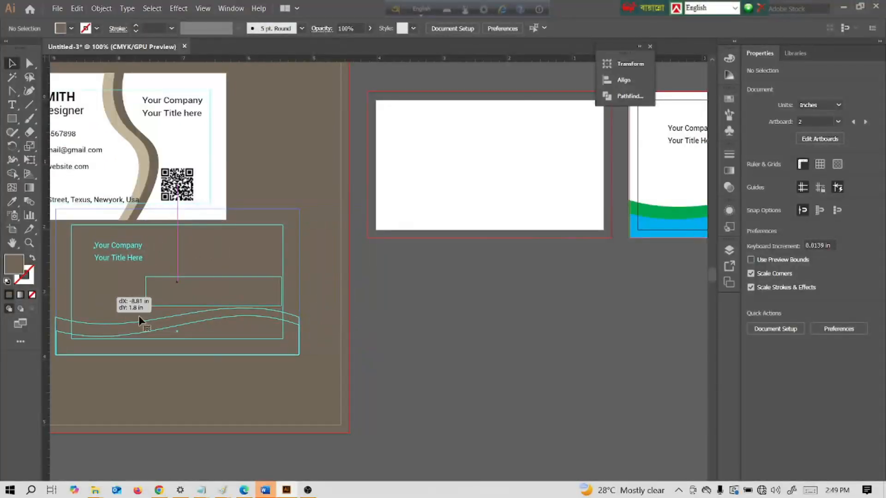
# Stagger the two cards on the brown background, with the back shifted right and slightly overlapping the front's lower edge
pyautogui.scroll(-1, 228, 375)
pyautogui.moveTo(195, 384); pyautogui.dragTo(420, 388)
pyautogui.scroll(2, 401, 383)
pyautogui.moveTo(331, 173)
pyautogui.mouseDown()
pyautogui.moveTo(334, 157)
pyautogui.moveTo(347, 168)
pyautogui.mouseUp()
pyautogui.moveTo(395, 270); pyautogui.dragTo(375, 279)
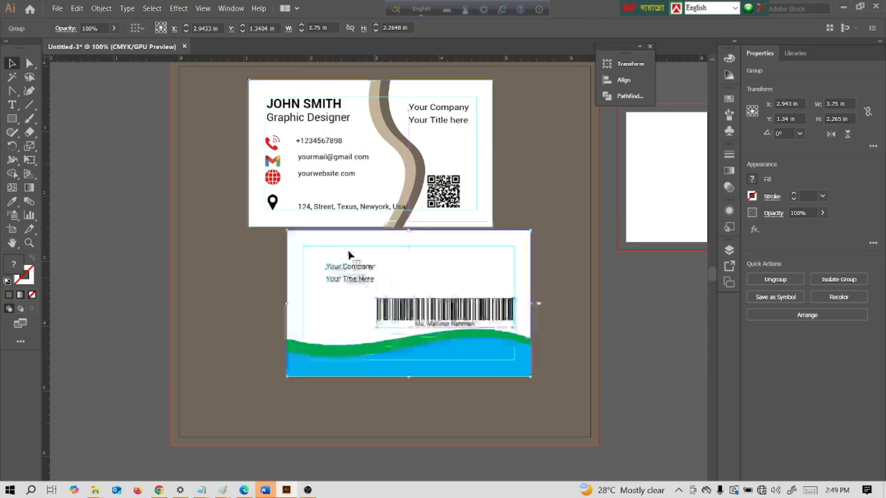
pyautogui.moveTo(348, 210); pyautogui.dragTo(331, 223)
pyautogui.moveTo(353, 282); pyautogui.dragTo(362, 291)
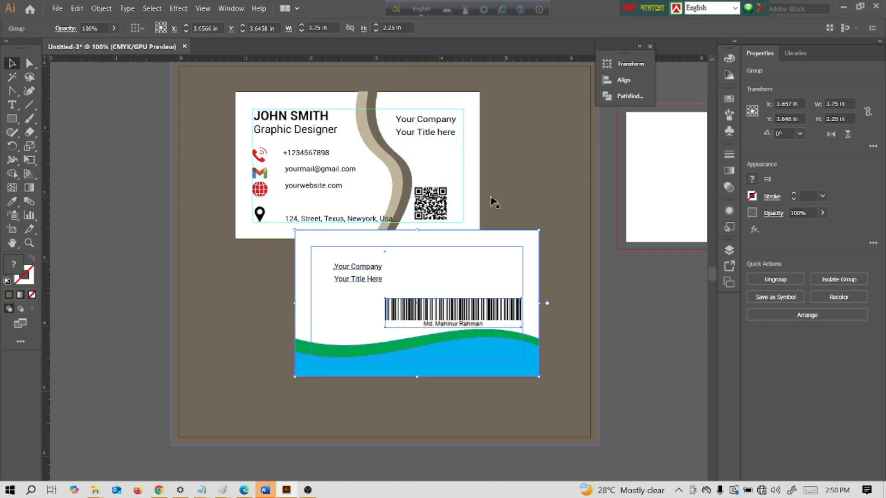
pyautogui.click(520, 192)
pyautogui.scroll(2, 520, 192)
pyautogui.scroll(-1, 520, 191)
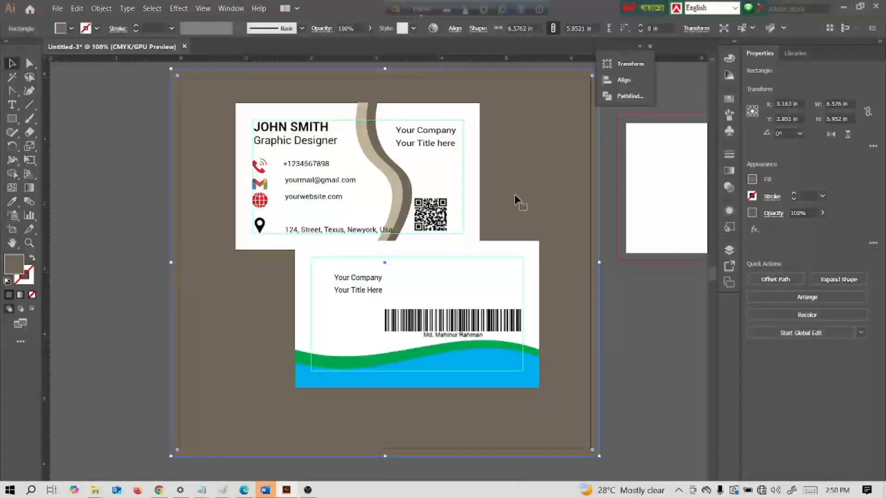
pyautogui.click(447, 184)
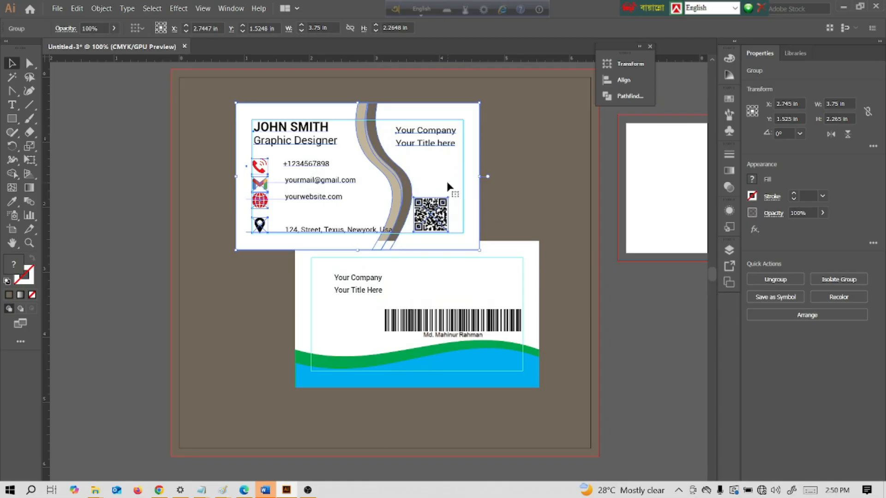
pyautogui.click(178, 8)
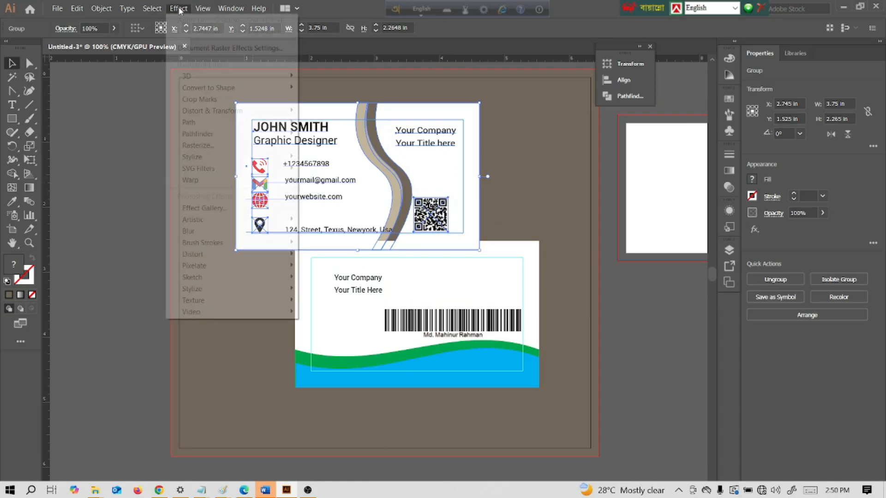
pyautogui.moveTo(193, 157)
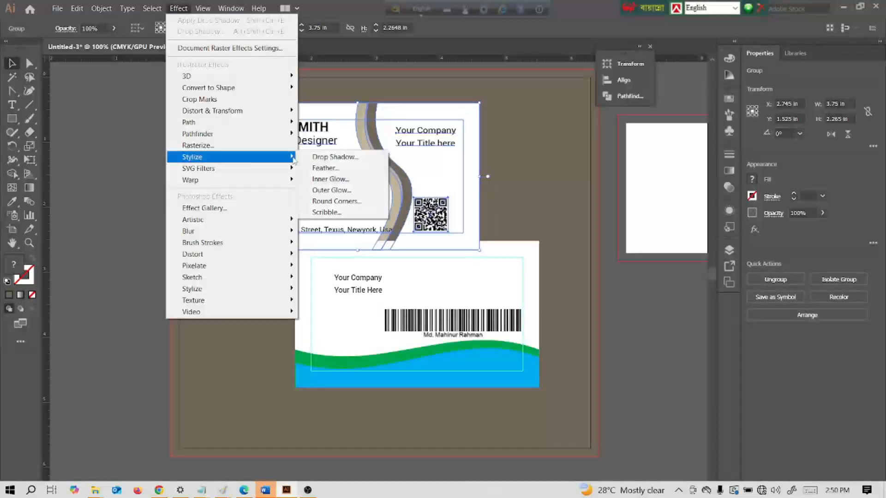
pyautogui.click(334, 157)
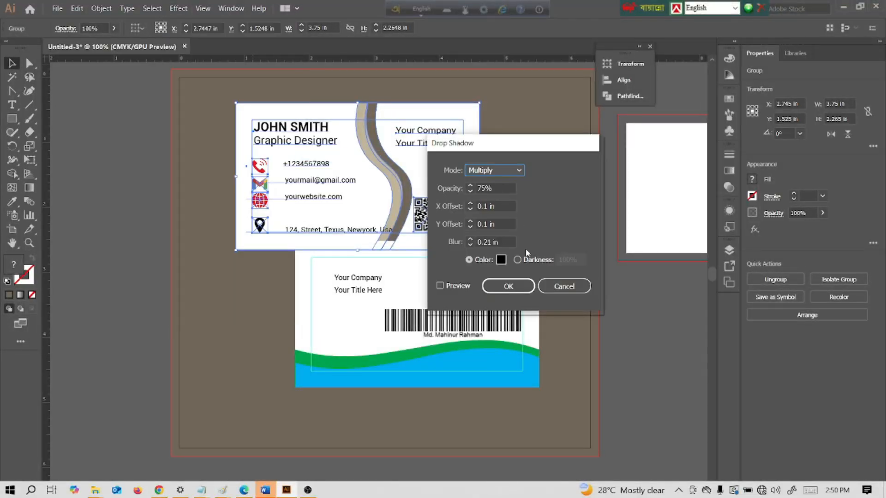
pyautogui.click(440, 286)
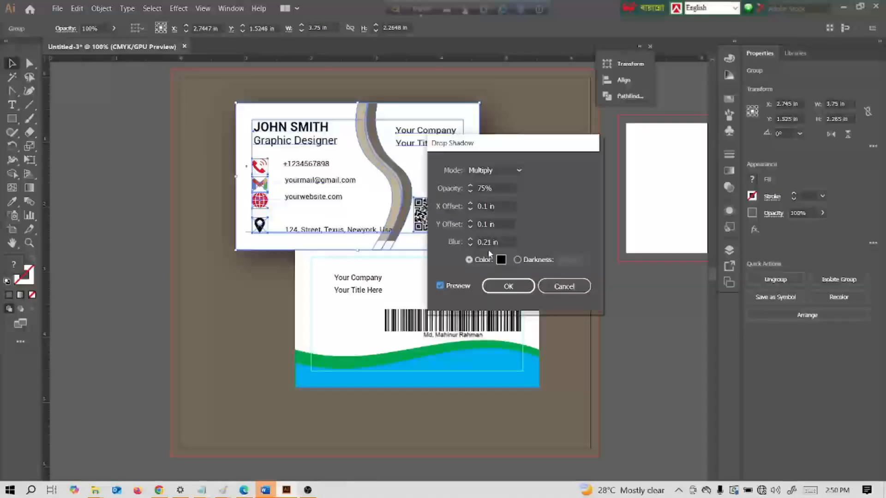
pyautogui.click(564, 287)
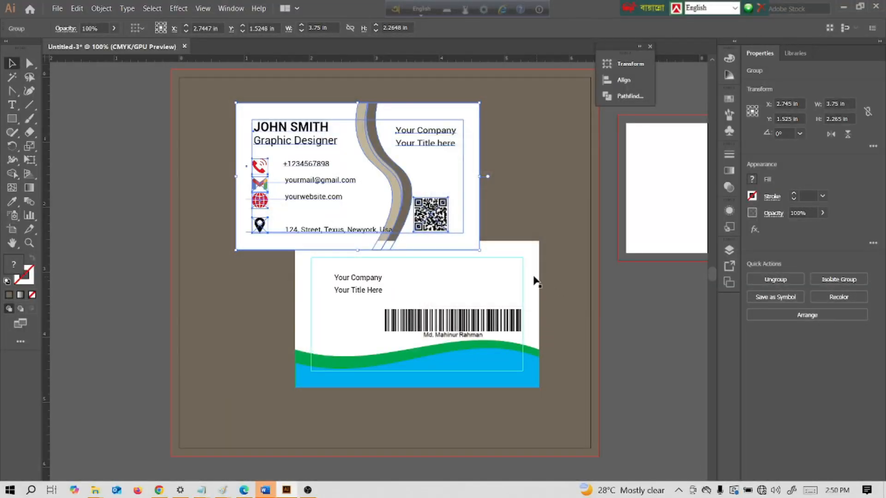
# Switch the ruler units to pixels and give the card front a Multiply drop shadow with 85% opacity, 7 px offsets and 15 px blur
pyautogui.rightClick(399, 60)
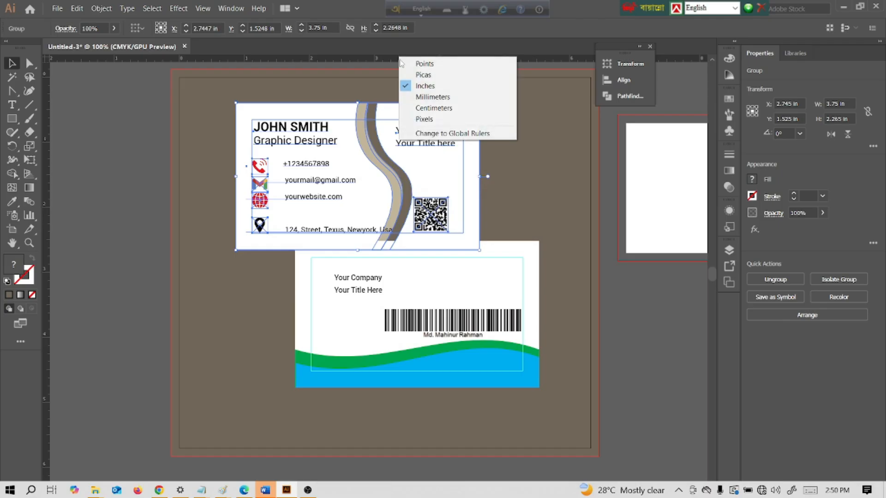
pyautogui.click(431, 119)
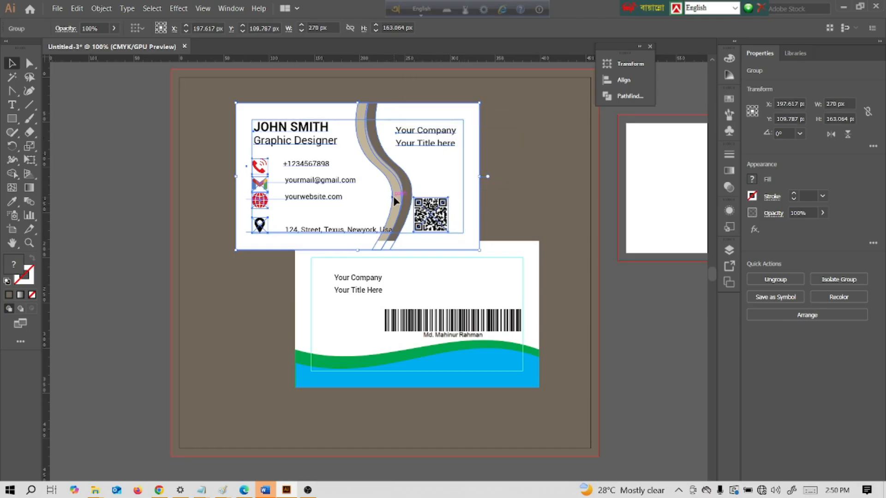
pyautogui.click(180, 8)
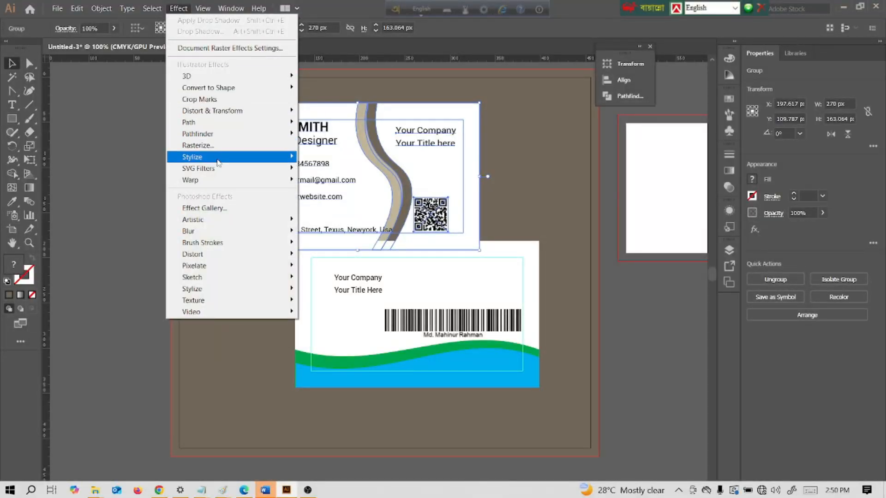
pyautogui.moveTo(252, 163)
pyautogui.click(336, 159)
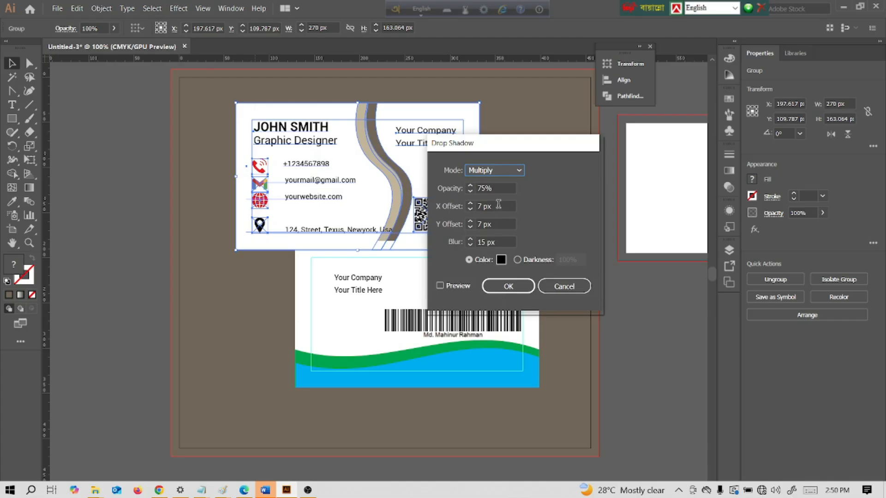
pyautogui.click(480, 188)
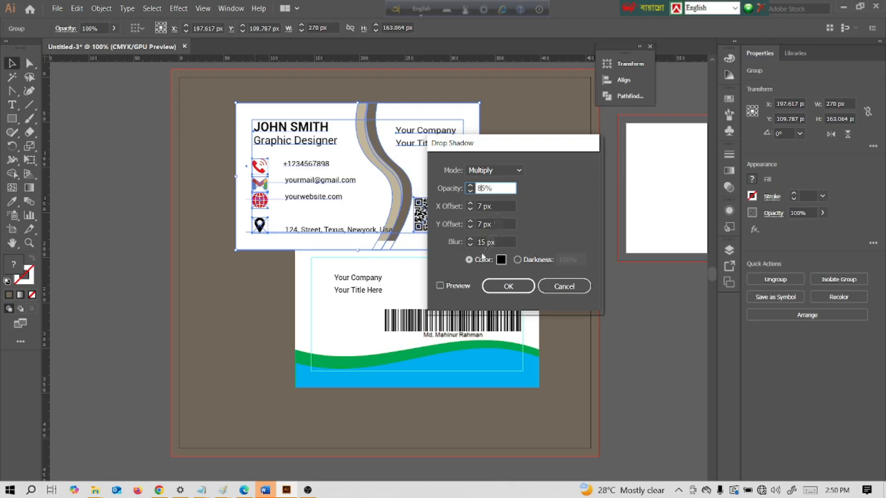
pyautogui.click(442, 285)
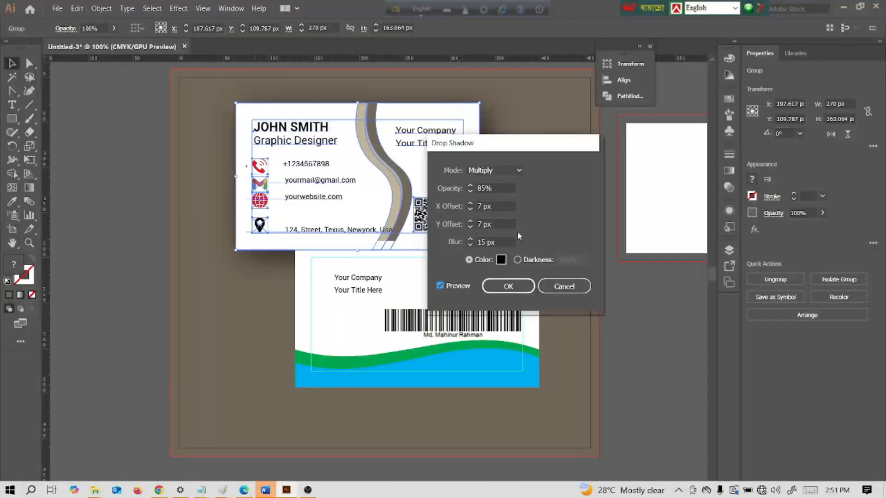
pyautogui.click(509, 286)
# Apply a matching drop shadow to the card back, with 85% opacity, 7 px X and Y offsets and 15 px blur
pyautogui.click(488, 282)
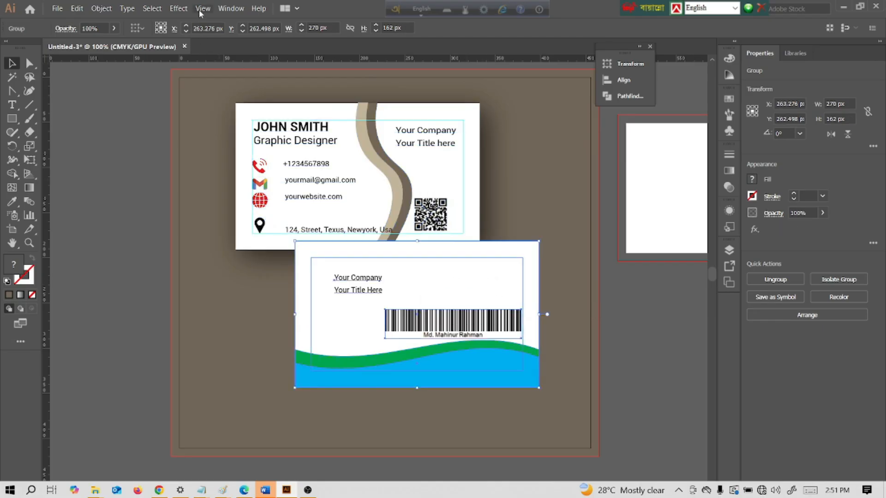
pyautogui.click(178, 9)
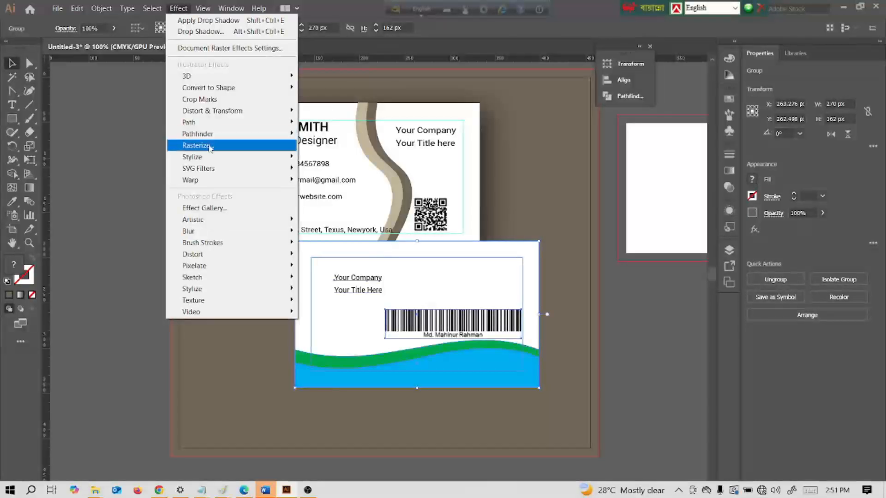
pyautogui.moveTo(213, 158)
pyautogui.click(335, 157)
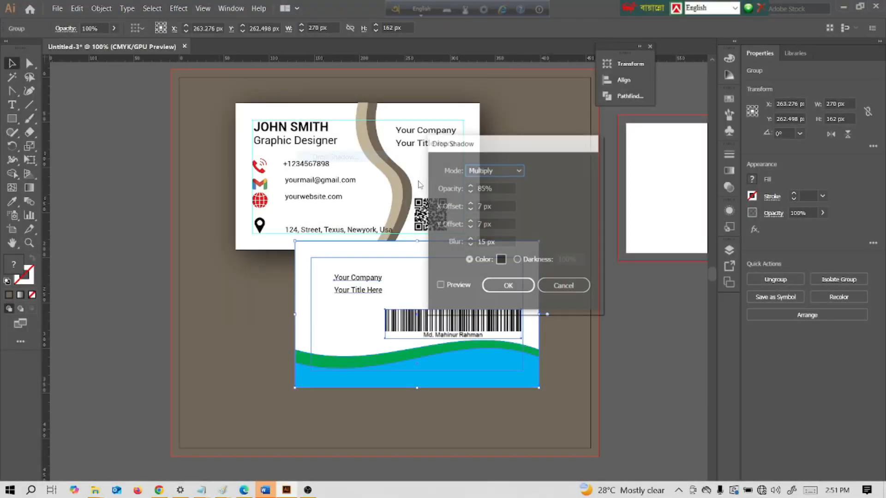
pyautogui.click(440, 285)
pyautogui.click(511, 286)
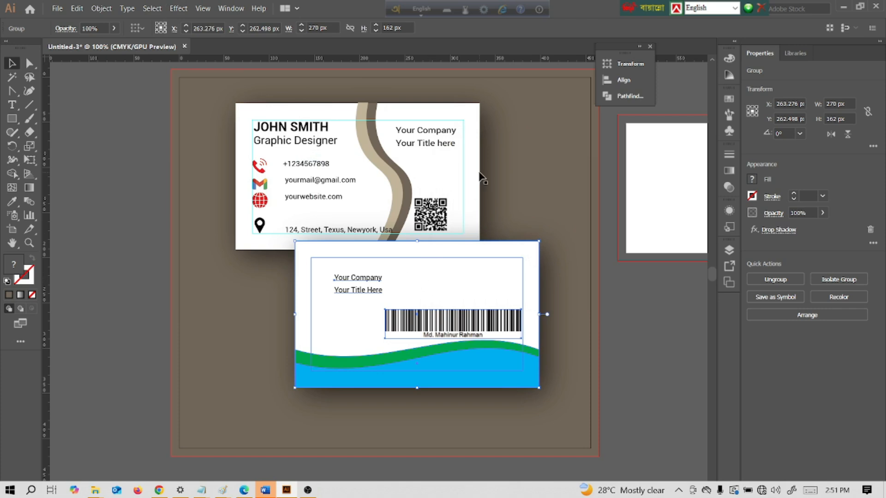
# Select both card groups together and bring them to the front of the stacking order
pyautogui.click(390, 227)
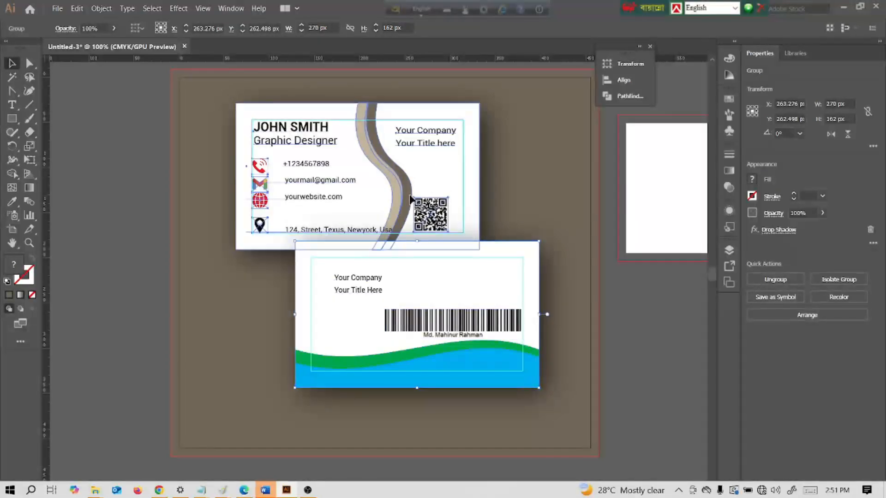
pyautogui.keyDown('shift'); pyautogui.click(417, 305); pyautogui.keyUp('shift')
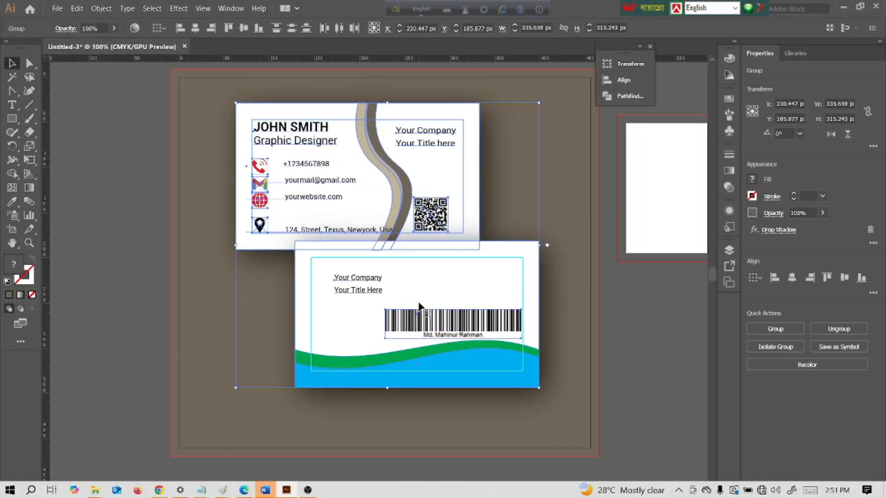
pyautogui.rightClick(391, 181)
pyautogui.moveTo(430, 281)
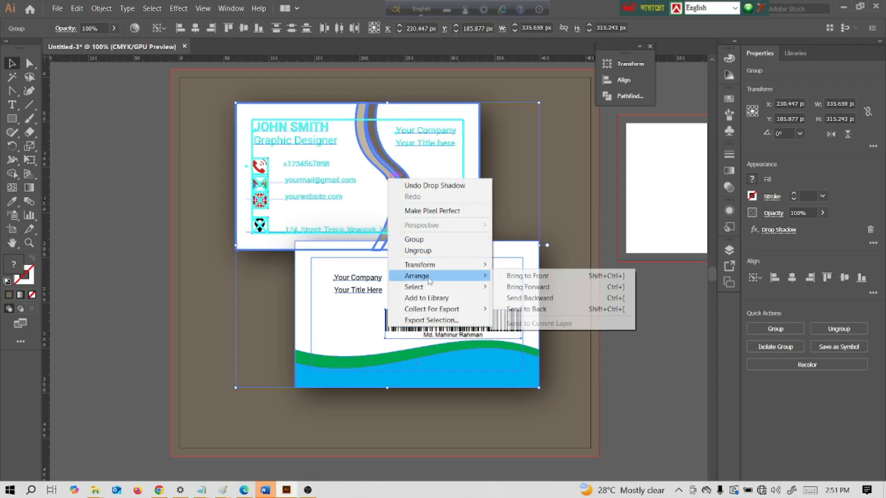
pyautogui.click(534, 277)
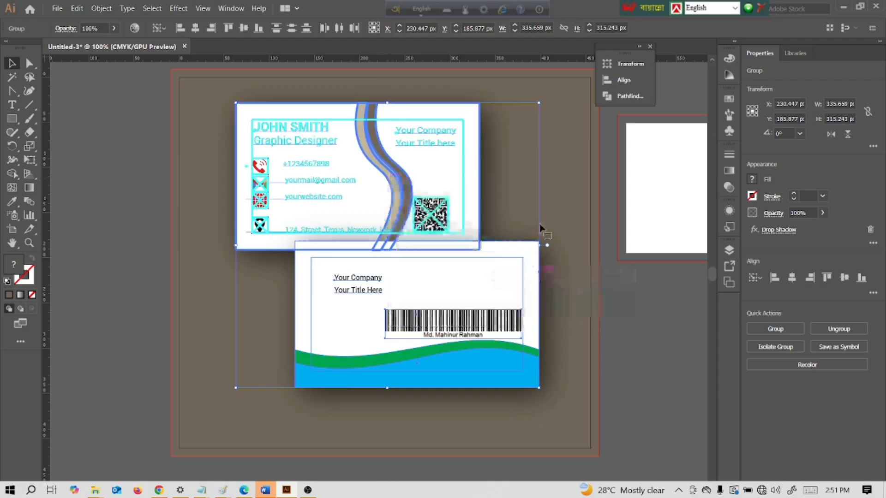
# Send the card back one level backward so it sits beneath the card front
pyautogui.click(481, 264)
pyautogui.rightClick(480, 264)
pyautogui.moveTo(530, 376)
pyautogui.click(614, 397)
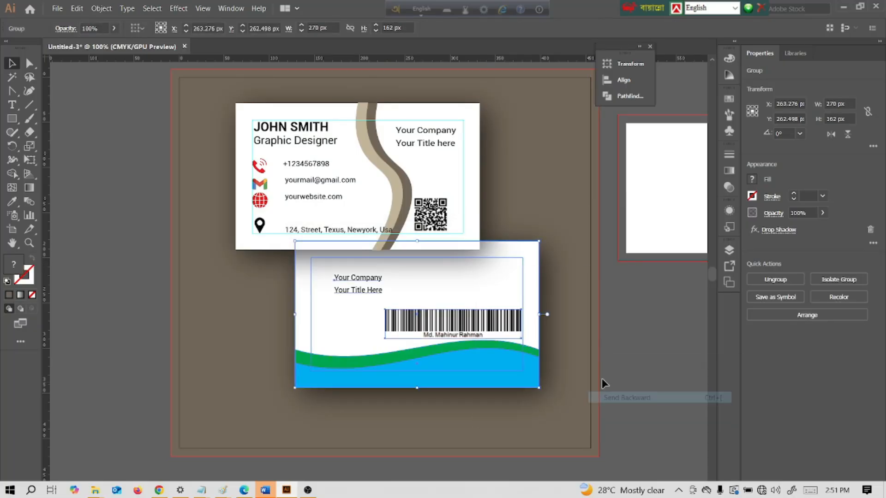
# Move the card front about 8 px to the right on the brown background
pyautogui.click(532, 206)
pyautogui.moveTo(400, 188); pyautogui.dragTo(407, 189)
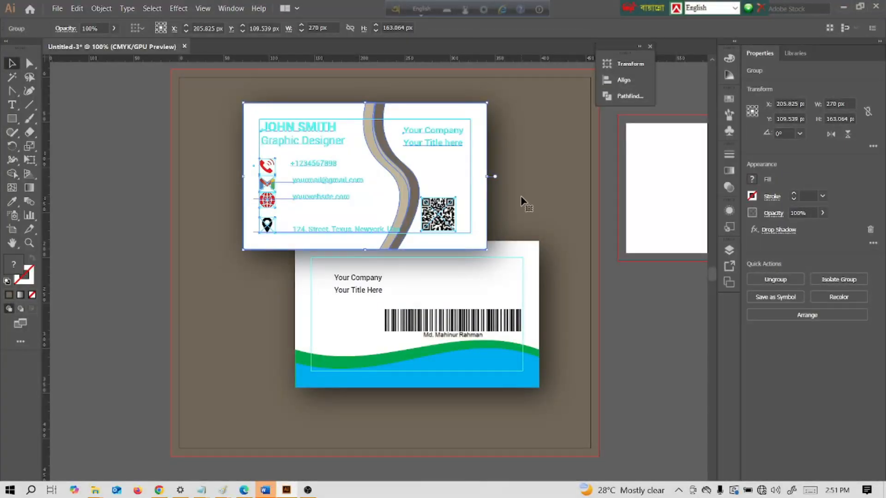
pyautogui.scroll(1, 521, 199)
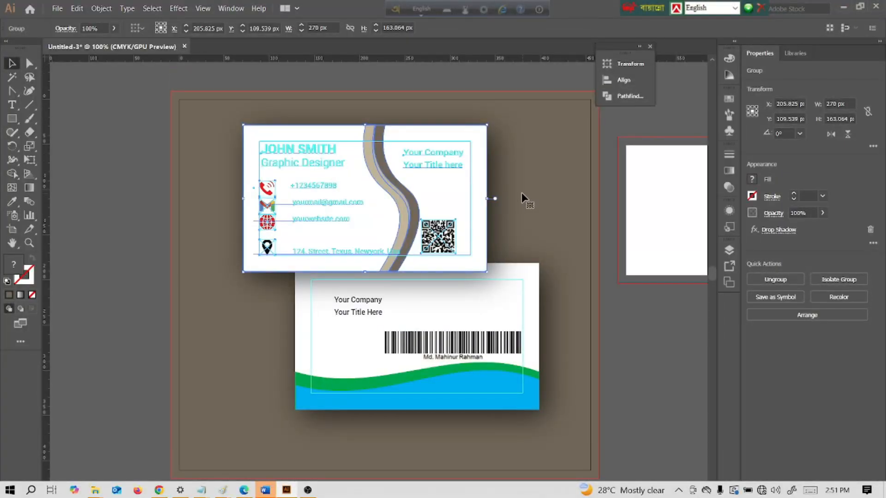
pyautogui.scroll(-1, 525, 194)
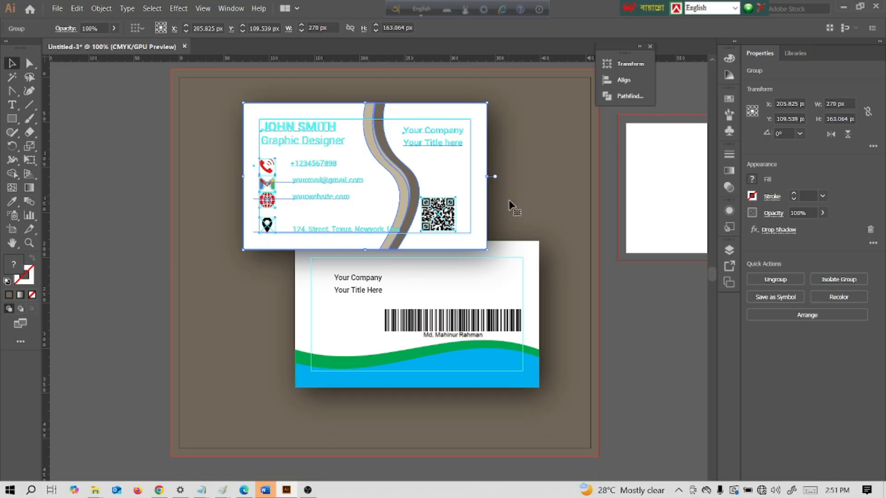
# Change the background rectangle's fill from brown to the light orange swatch
pyautogui.click(546, 178)
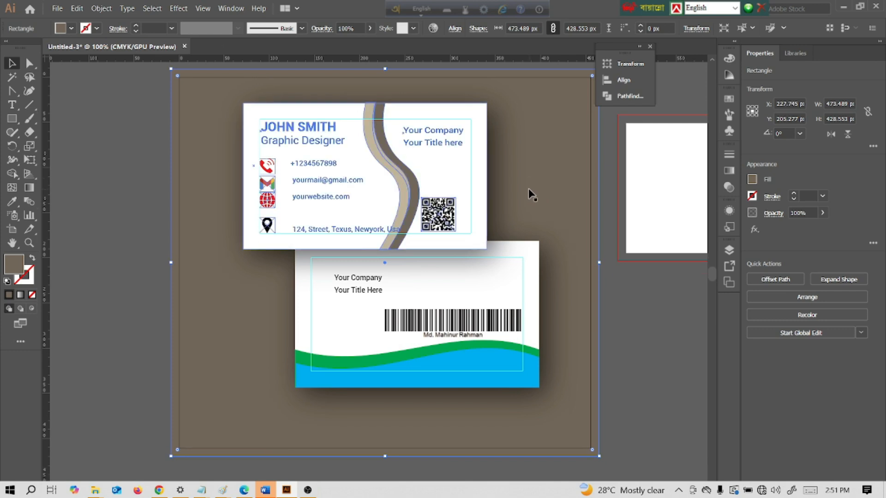
pyautogui.click(554, 220)
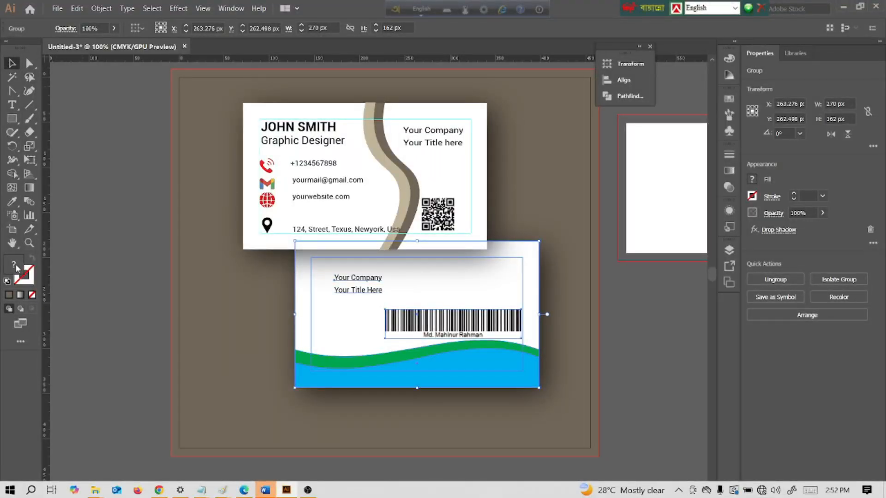
pyautogui.click(539, 187)
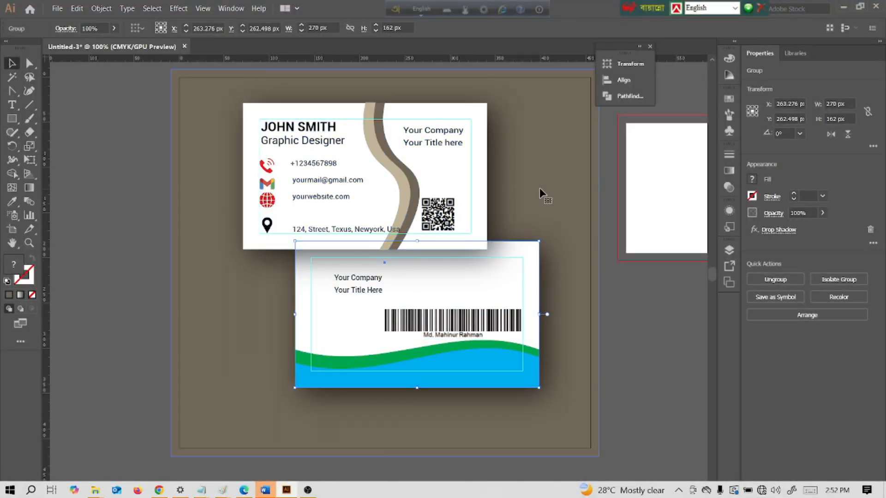
pyautogui.click(71, 28)
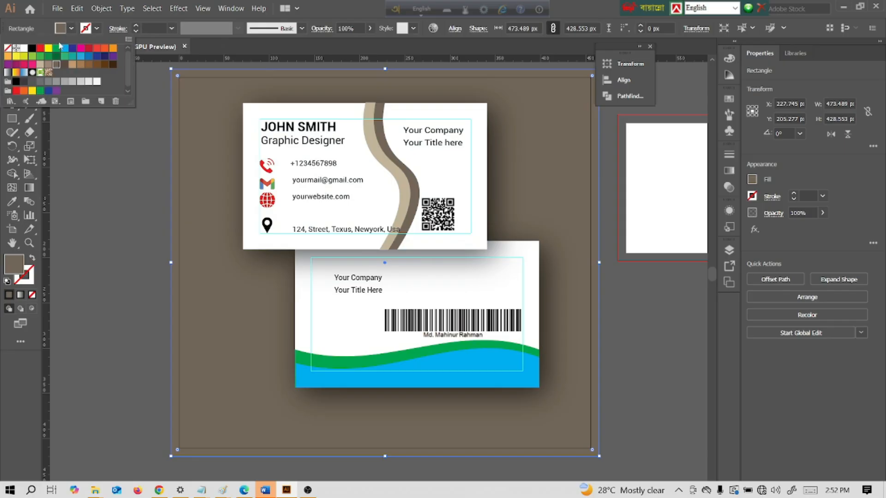
pyautogui.click(8, 59)
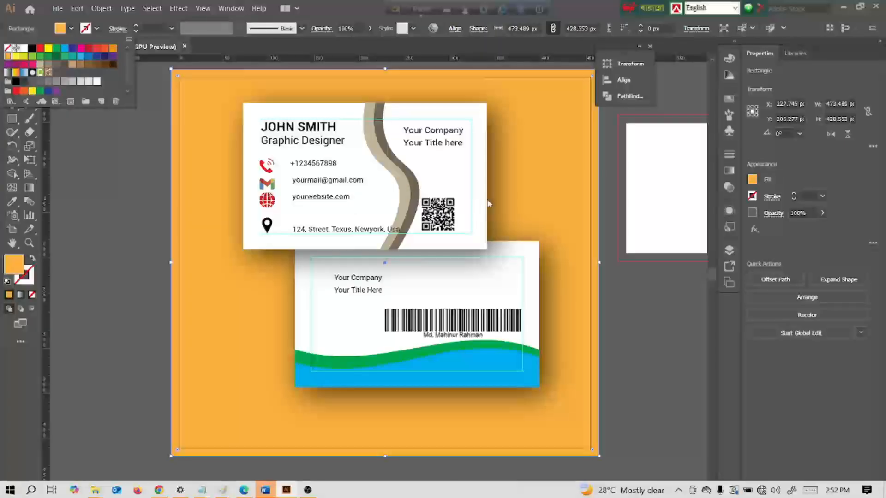
pyautogui.click(525, 187)
pyautogui.scroll(1, 526, 189)
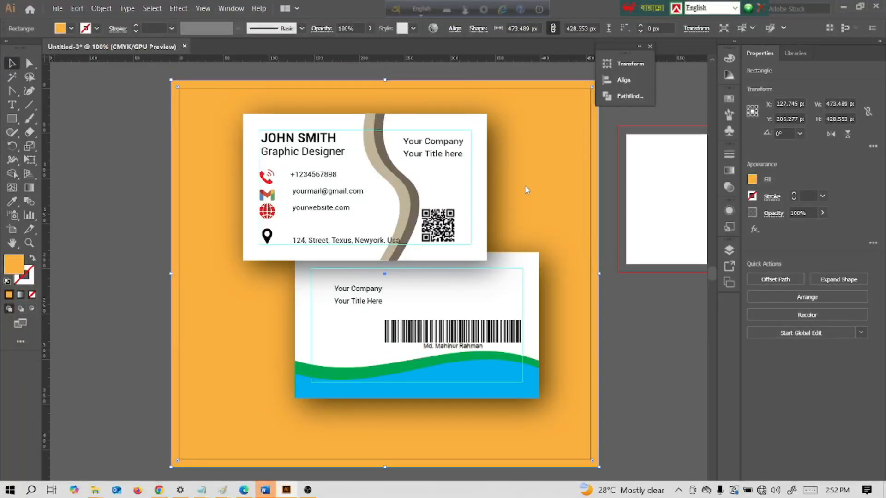
pyautogui.scroll(-1, 527, 191)
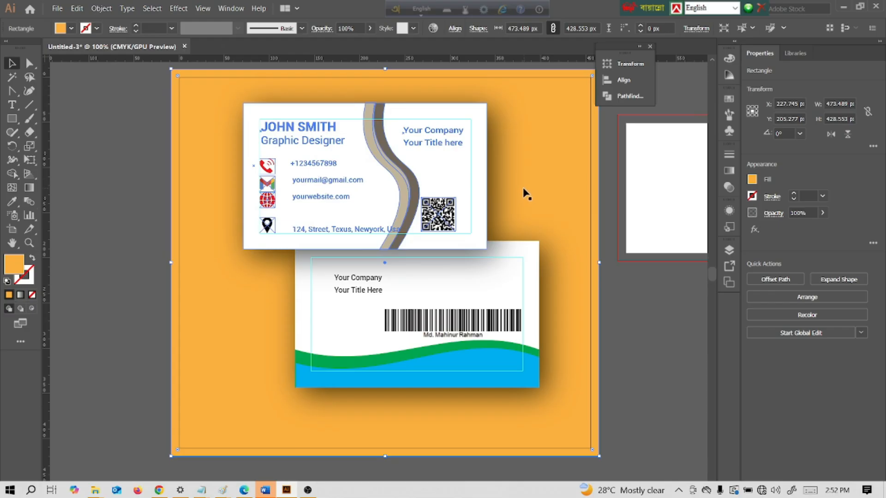
pyautogui.scroll(1, 527, 199)
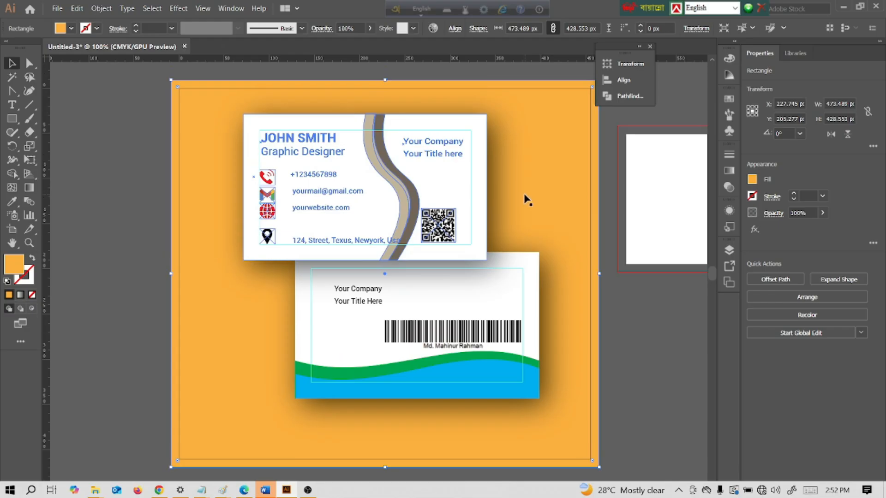
pyautogui.scroll(-1, 526, 200)
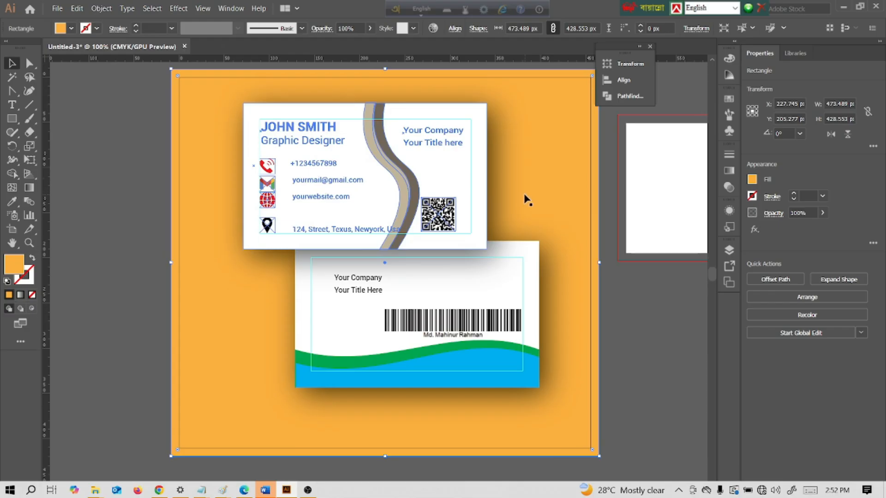